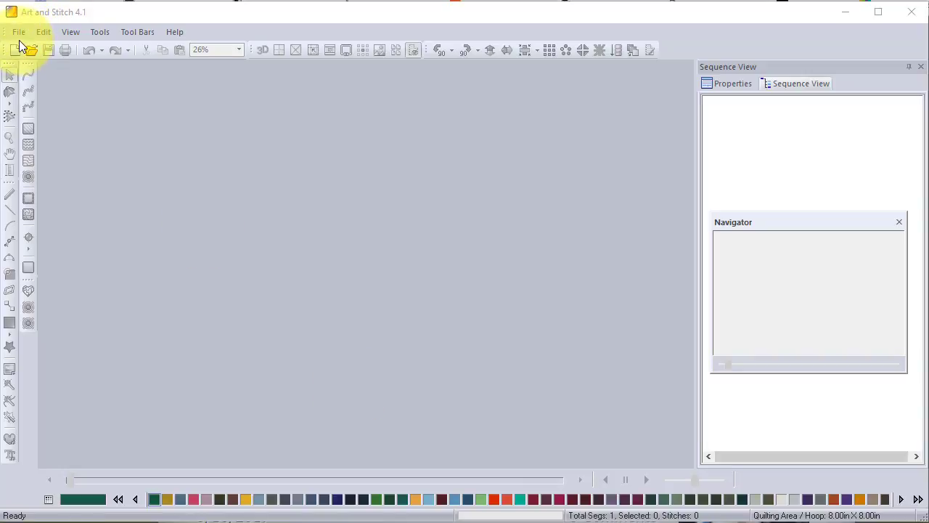
- Create a new page with QUILTING as the design type and DXF as the machine format
{"action": "left_click", "coordinate": [19, 32]}
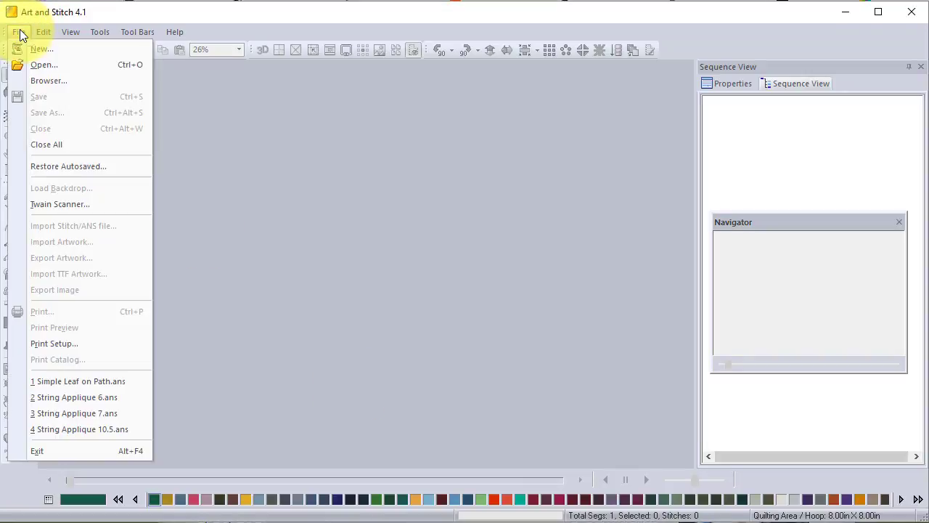
{"action": "left_click", "coordinate": [20, 32]}
{"action": "left_click", "coordinate": [20, 32]}
{"action": "left_click", "coordinate": [33, 49]}
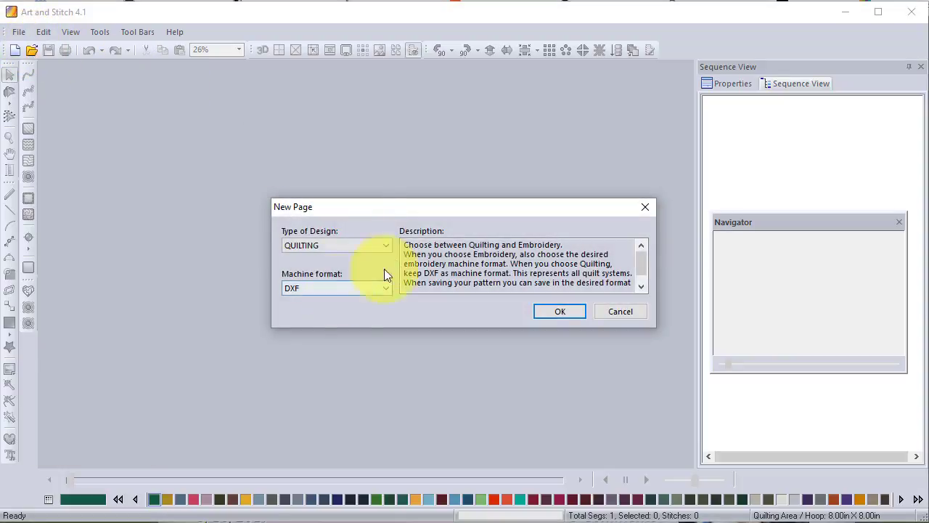
{"action": "left_click", "coordinate": [561, 311]}
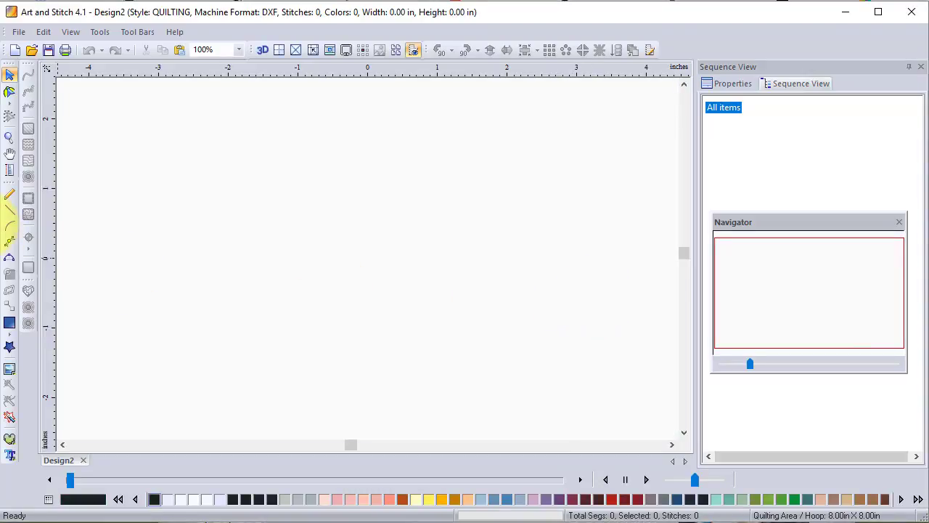
- Display the grid on the new page across a wide working area
{"action": "left_click", "coordinate": [279, 50]}
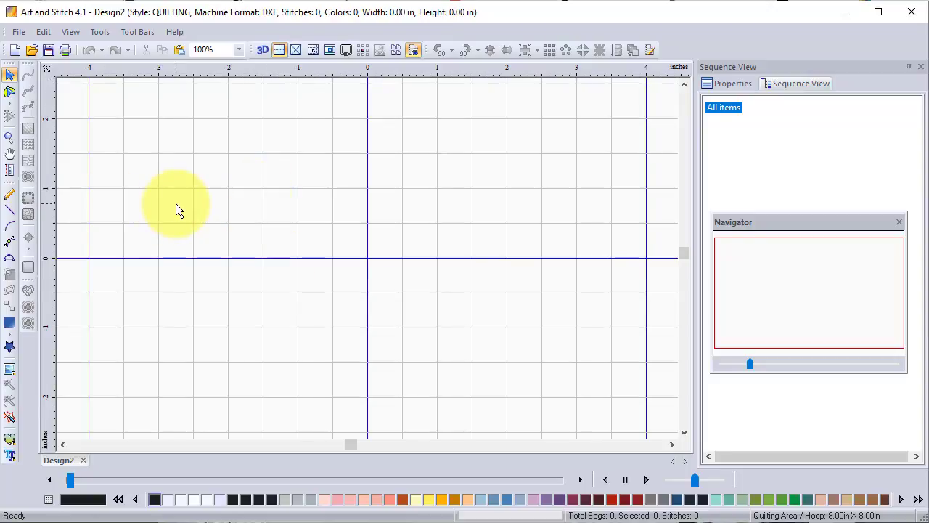
{"action": "key", "text": "minus"}
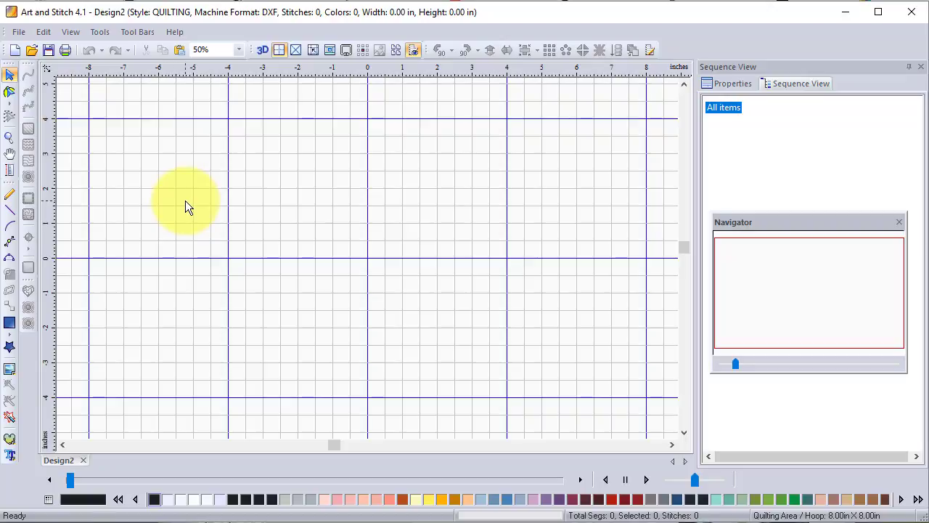
{"action": "key", "text": "minus"}
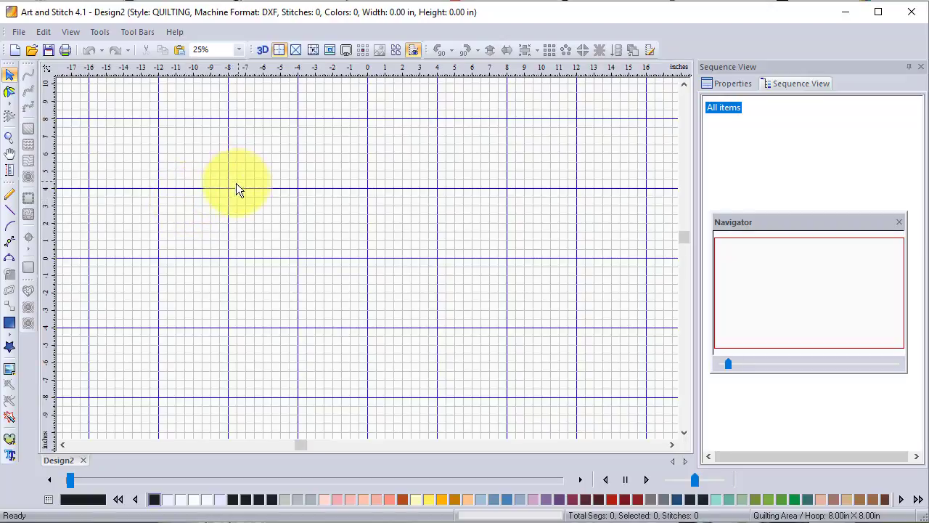
- Draw a seven-point wavy curve along the horizontal axis from -16 to 16 inches, cresting near the centre and dipping near 9 inches
{"action": "left_click", "coordinate": [10, 226]}
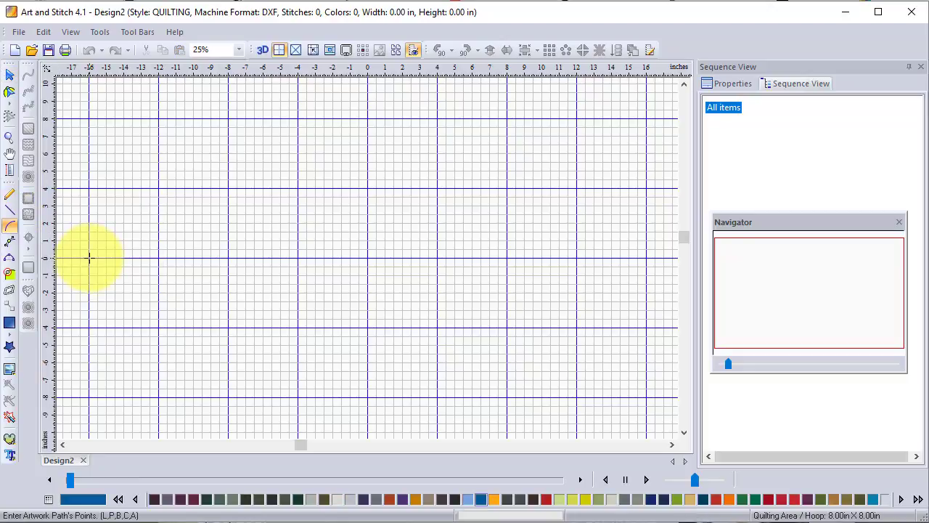
{"action": "left_click", "coordinate": [89, 258]}
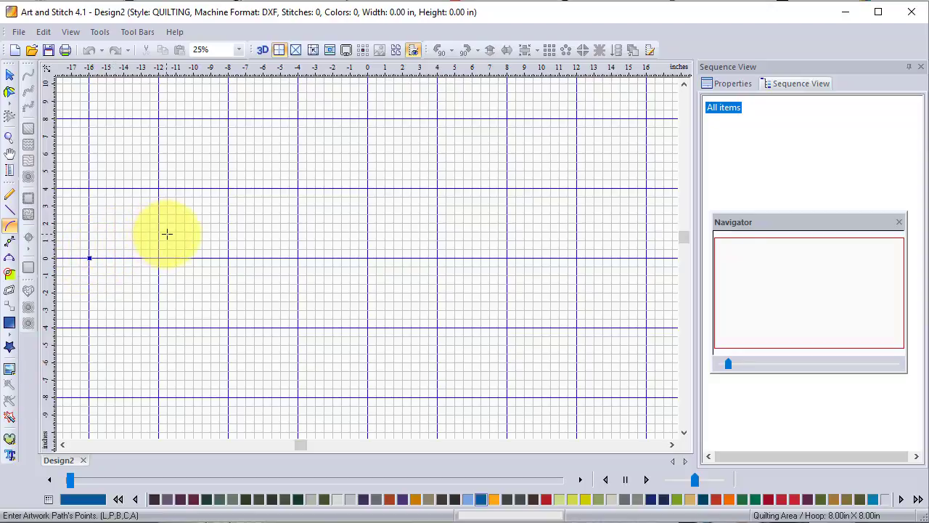
{"action": "left_click", "coordinate": [167, 234]}
{"action": "left_click", "coordinate": [231, 230]}
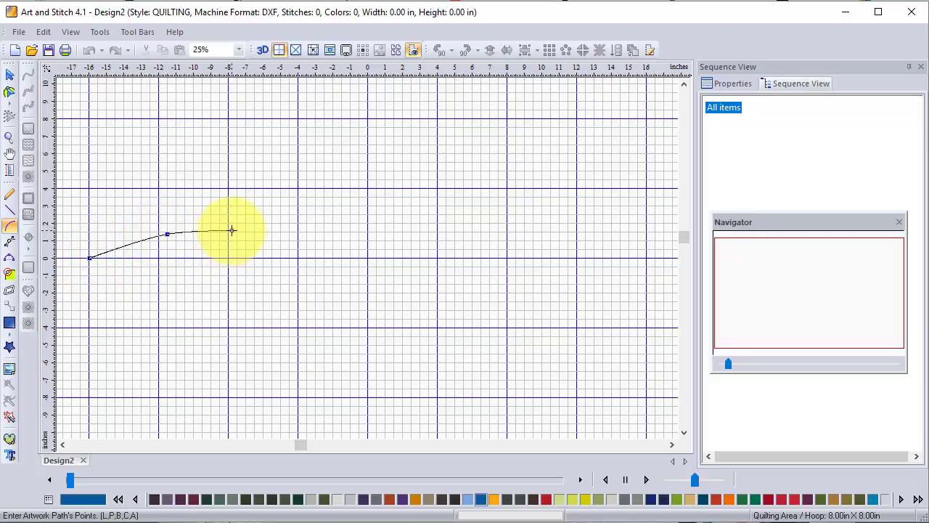
{"action": "left_click", "coordinate": [346, 212]}
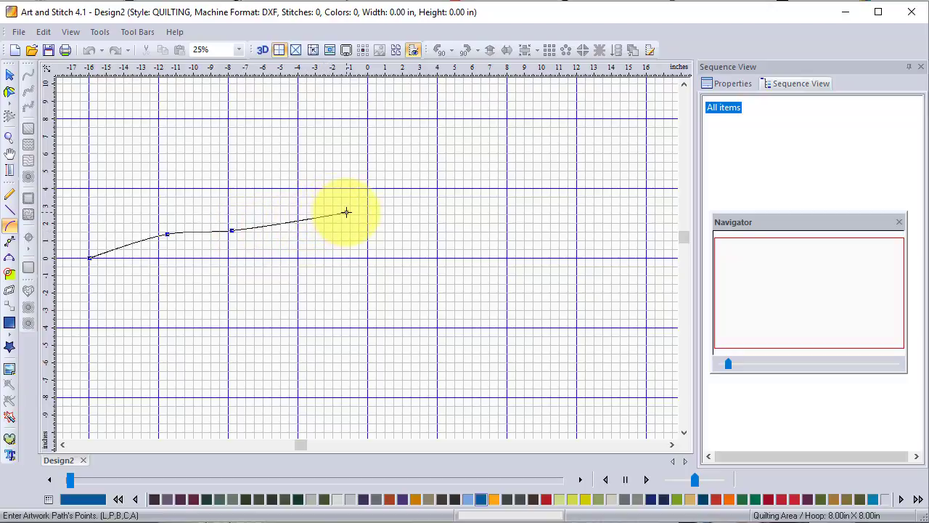
{"action": "left_click", "coordinate": [428, 229]}
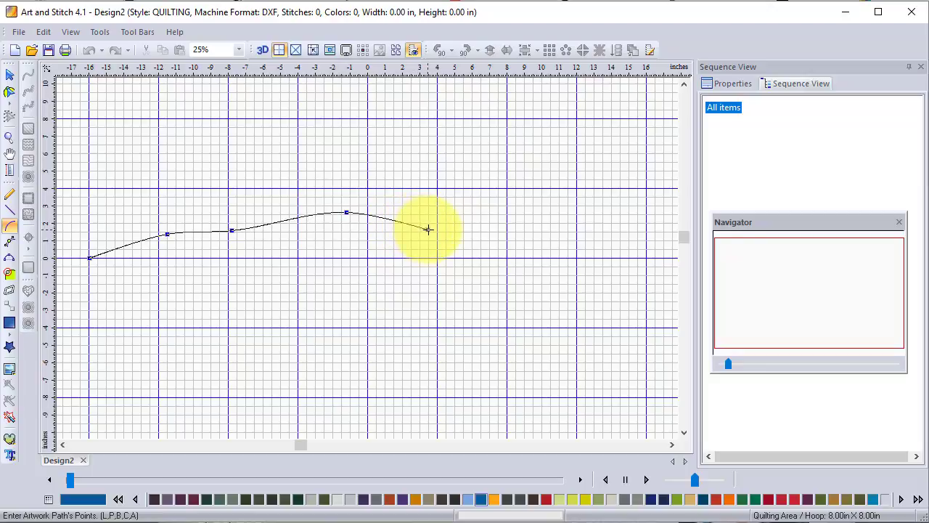
{"action": "left_click", "coordinate": [529, 279]}
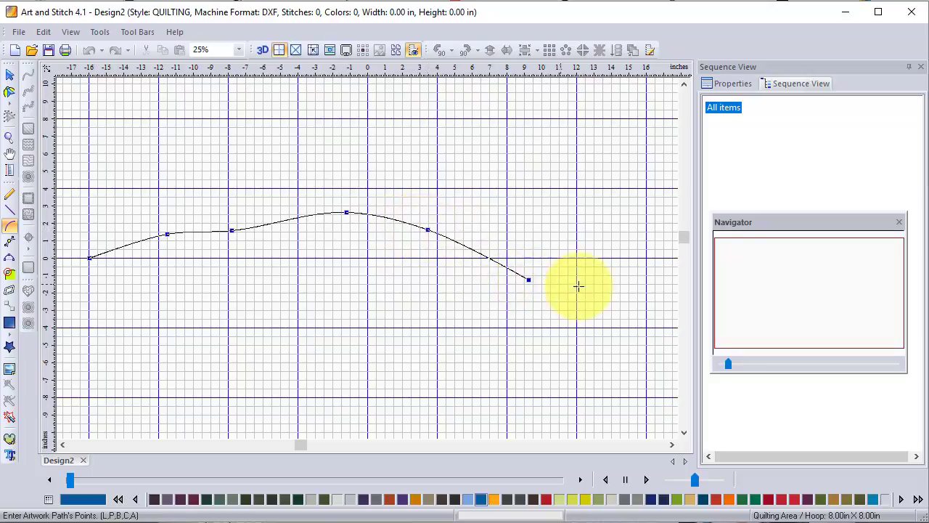
{"action": "left_click", "coordinate": [647, 260]}
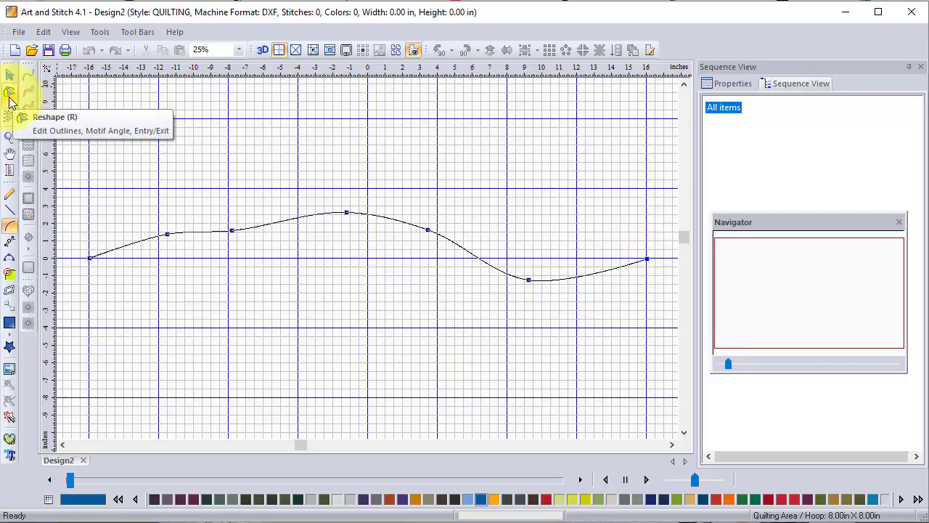
- Reshape the curve's first segment into a rounder arch using the handle of the second node
{"action": "left_click", "coordinate": [10, 96]}
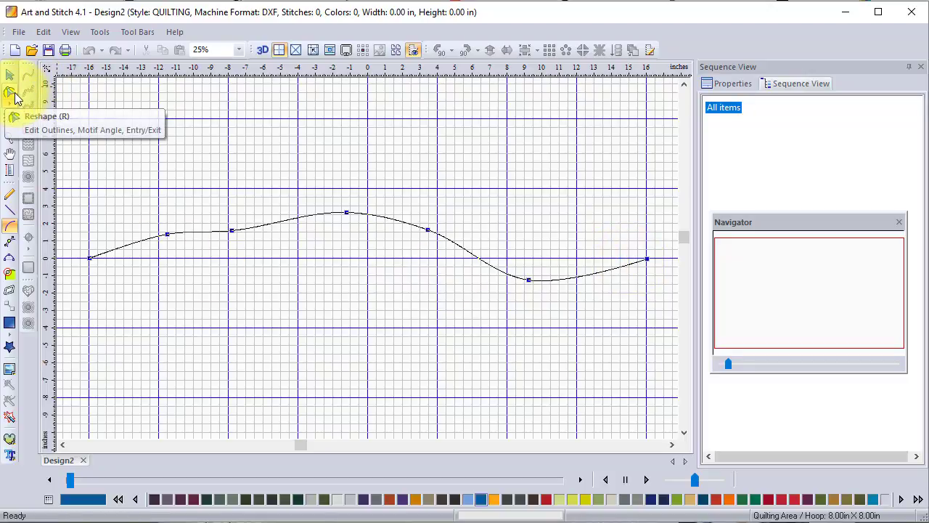
{"action": "left_click", "coordinate": [11, 97]}
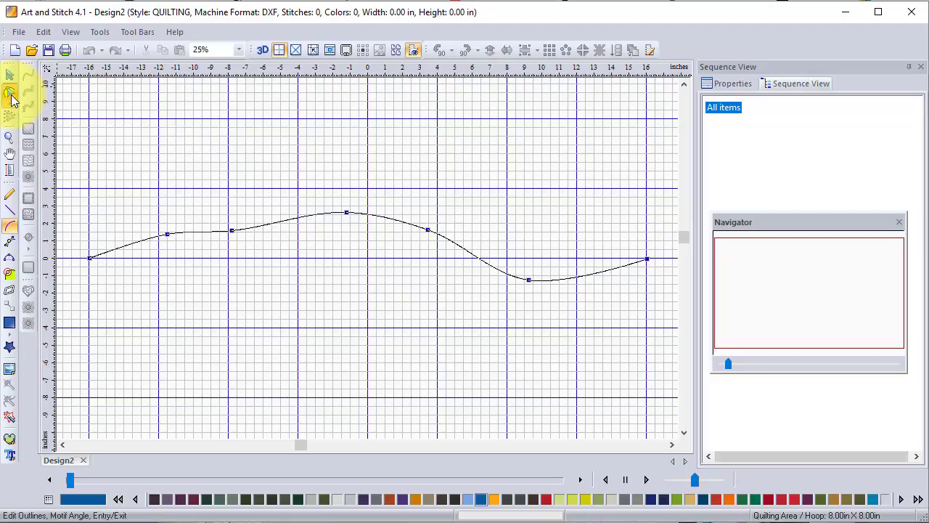
{"action": "left_click", "coordinate": [229, 231]}
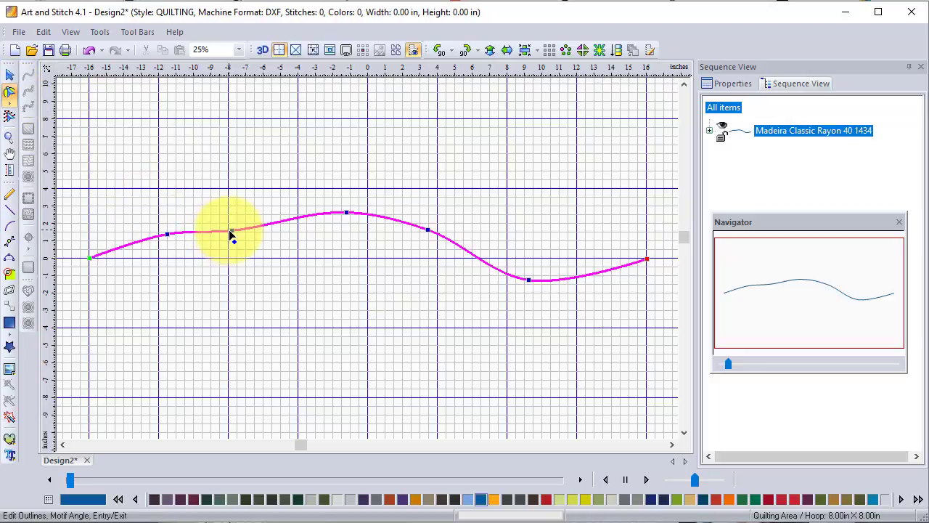
{"action": "left_click", "coordinate": [164, 235]}
{"action": "left_click_drag", "start_coordinate": [138, 238], "coordinate": [134, 233]}
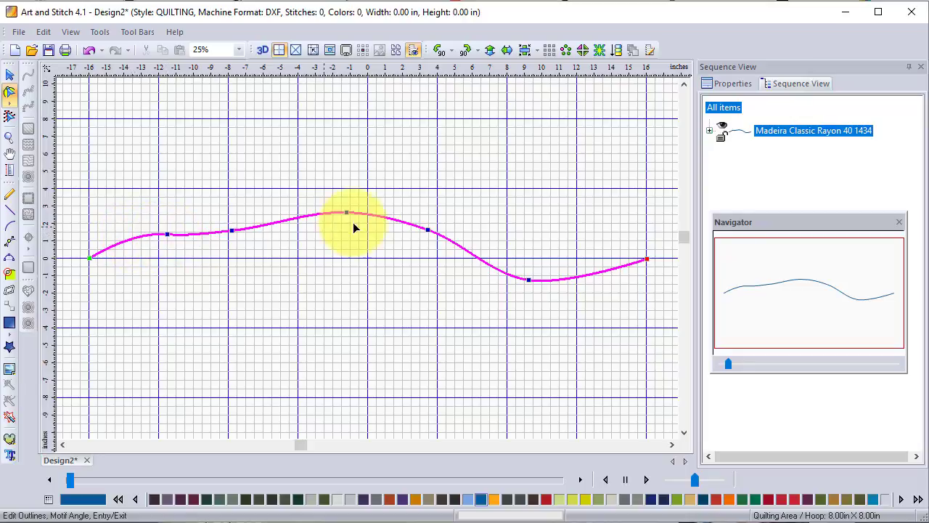
- Raise the curve's trough node near 9 inches slightly and lower the crest node near -1 inch
{"action": "left_click", "coordinate": [529, 279]}
{"action": "left_click_drag", "start_coordinate": [529, 279], "coordinate": [530, 273]}
{"action": "left_click", "coordinate": [464, 242]}
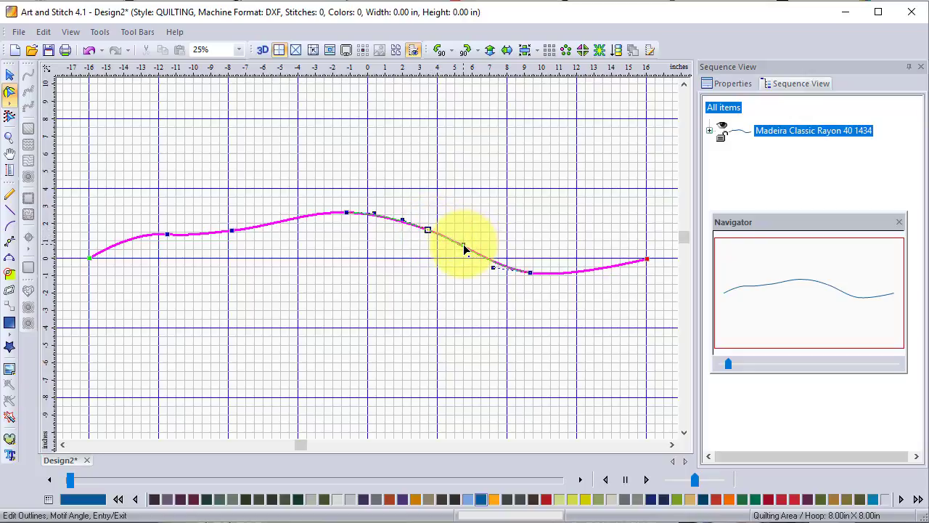
{"action": "left_click", "coordinate": [344, 217]}
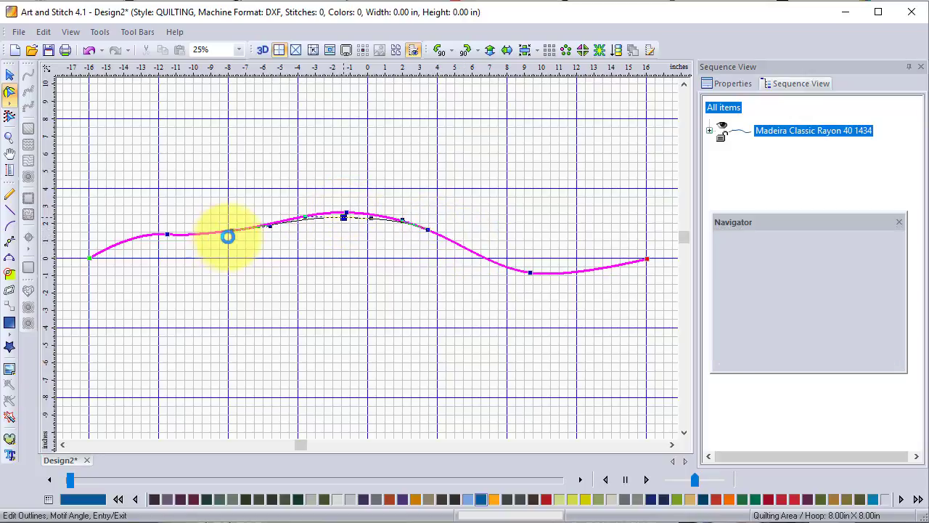
{"action": "left_click", "coordinate": [249, 216]}
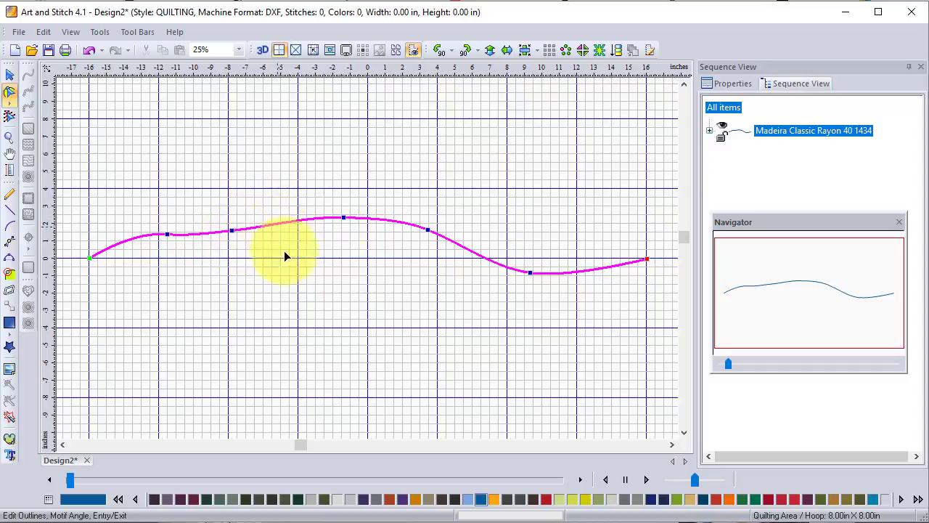
- Try to smooth the curve by shifting the node near -8 inches slightly and adjusting its handle
{"action": "left_click", "coordinate": [234, 231]}
{"action": "left_click", "coordinate": [248, 235]}
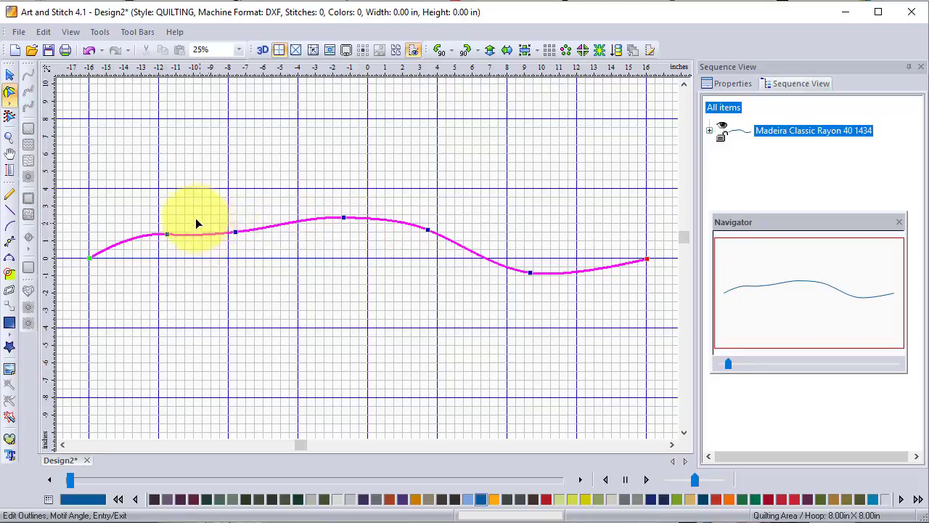
{"action": "left_click", "coordinate": [236, 232]}
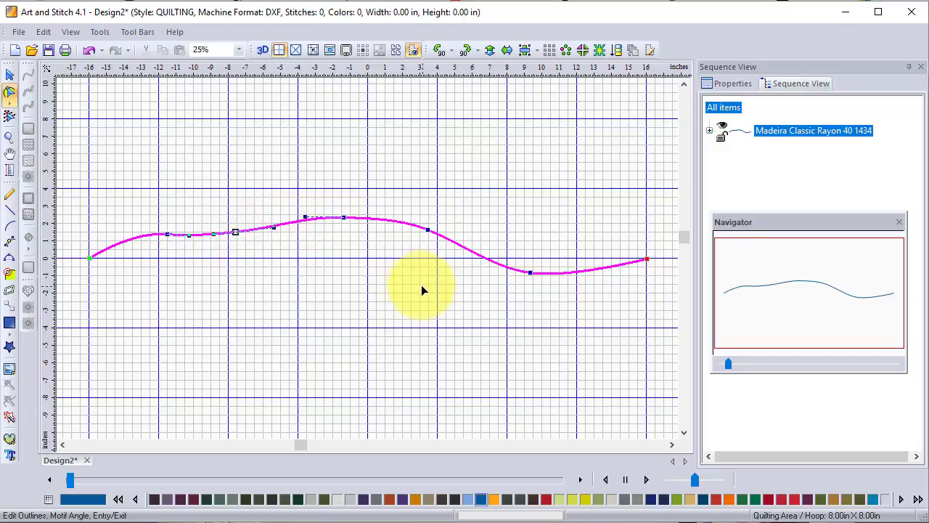
{"action": "left_click_drag", "start_coordinate": [276, 226], "coordinate": [272, 227]}
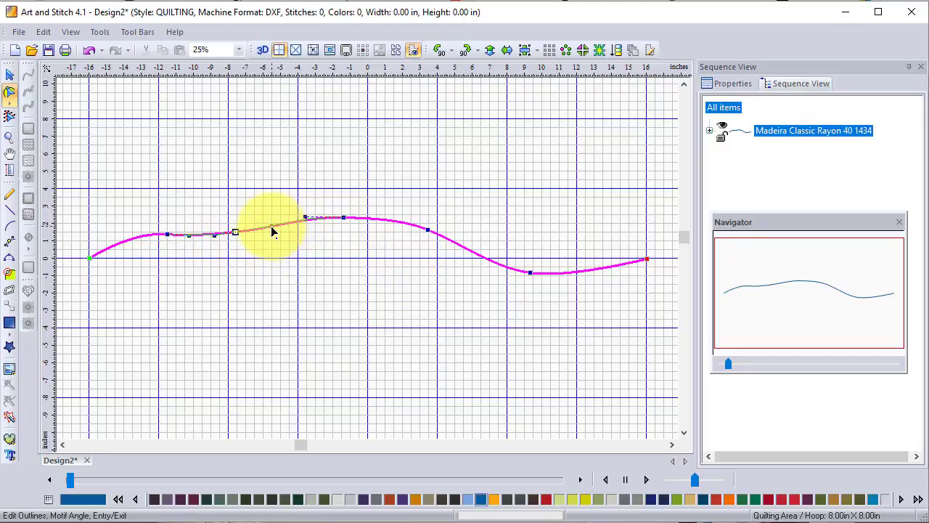
{"action": "left_click", "coordinate": [359, 291]}
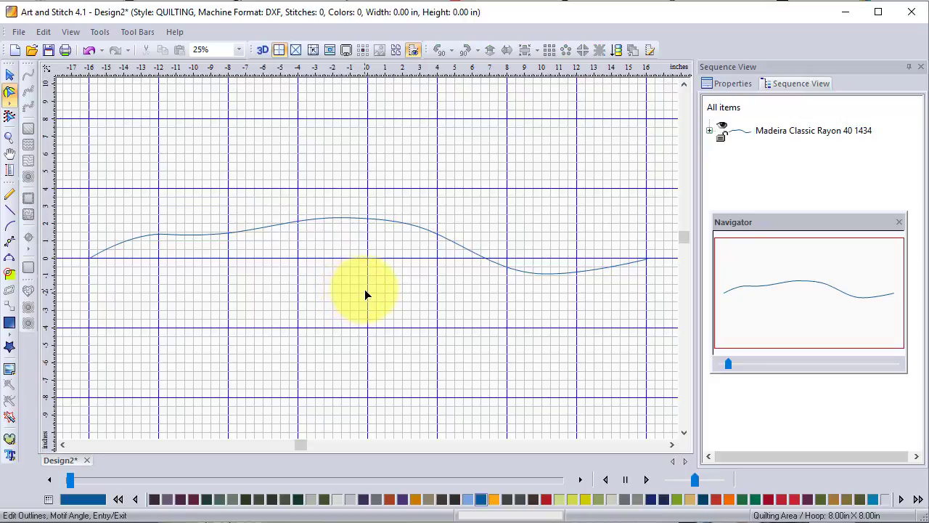
- Delete the node near -8 inches from the curve, leaving the curve deselected
{"action": "left_click", "coordinate": [323, 220]}
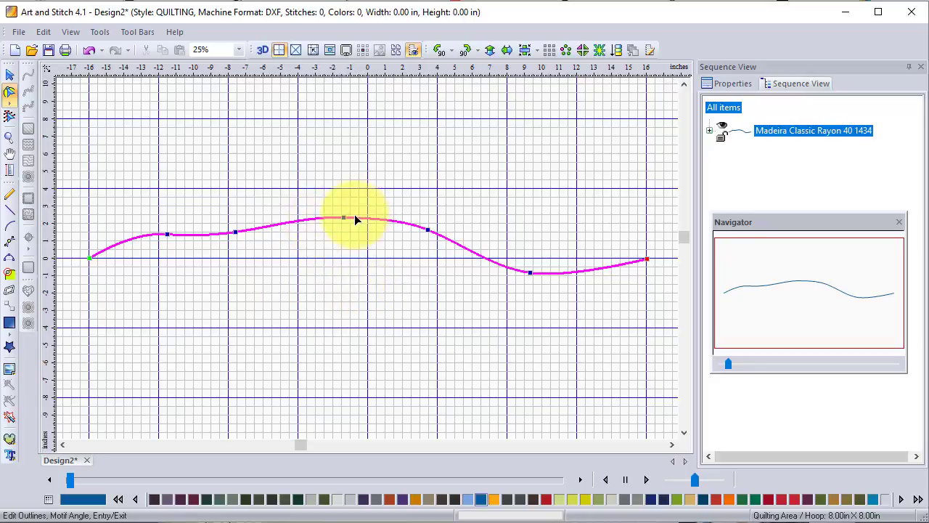
{"action": "right_click", "coordinate": [237, 232]}
{"action": "left_click", "coordinate": [300, 311]}
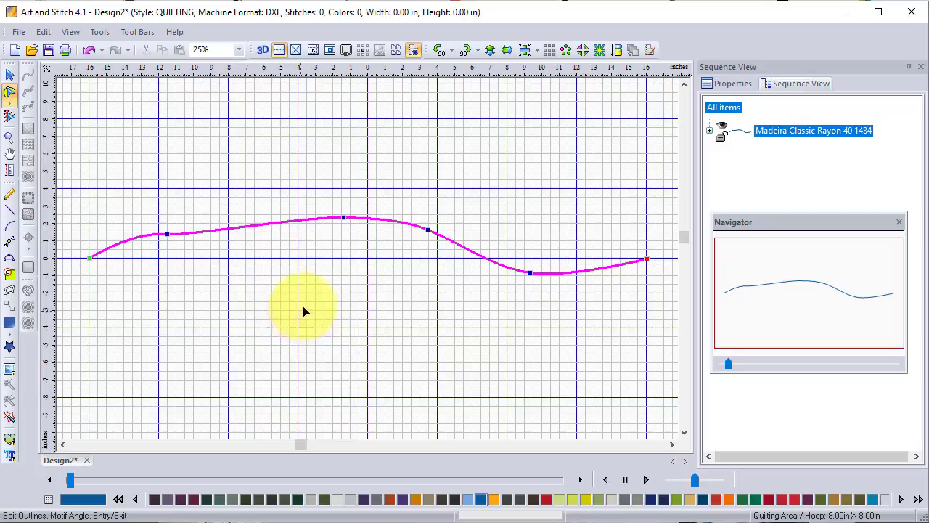
{"action": "left_click", "coordinate": [344, 218]}
{"action": "key", "text": "Escape"}
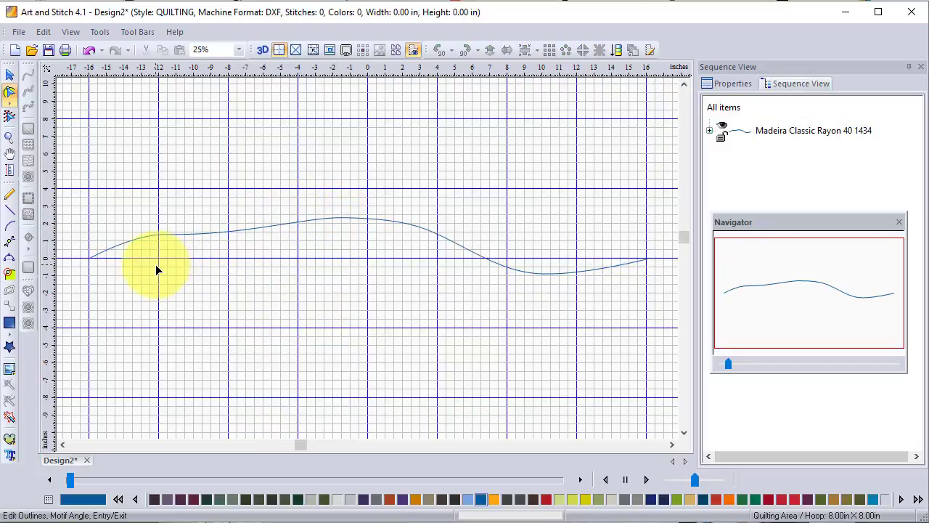
- Bow the curve's last segment downward after the trough node and fine-tune the arch of its first segment
{"action": "left_click", "coordinate": [578, 274]}
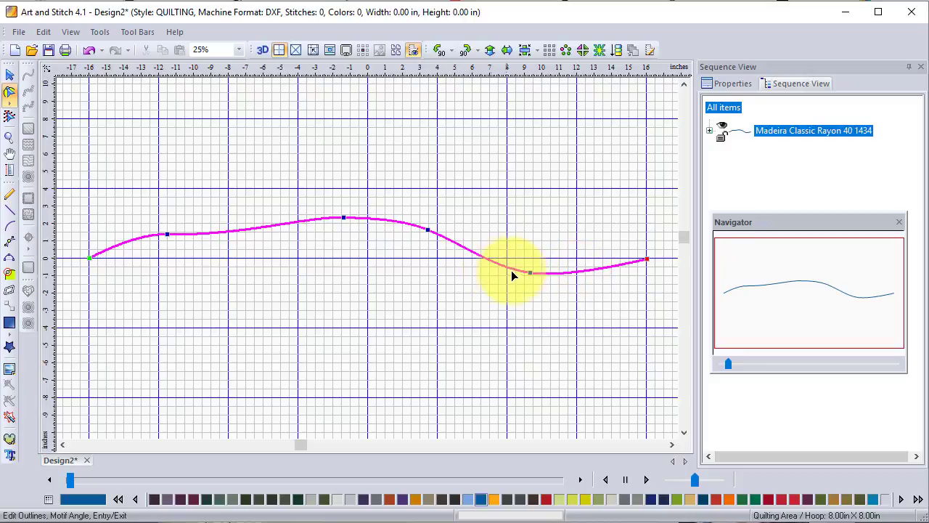
{"action": "left_click_drag", "start_coordinate": [531, 276], "coordinate": [597, 288]}
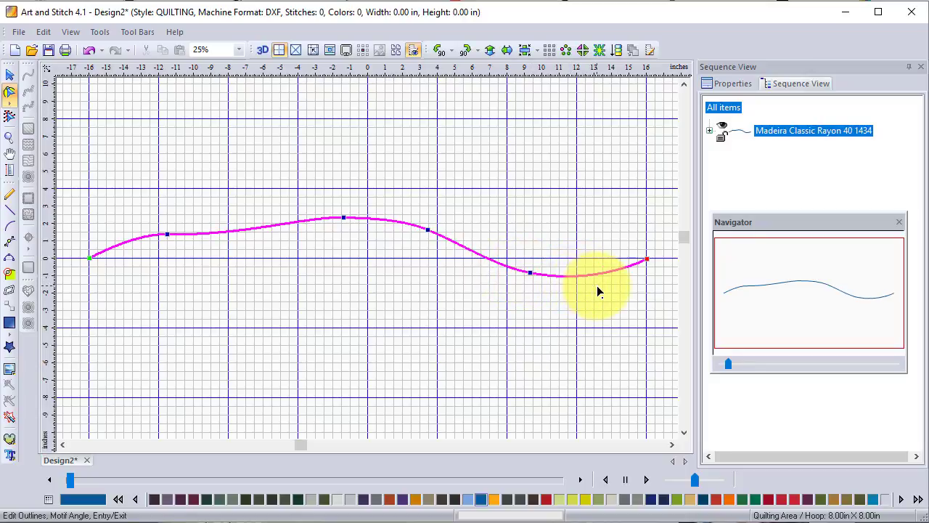
{"action": "left_click", "coordinate": [166, 235]}
{"action": "left_click_drag", "start_coordinate": [134, 233], "coordinate": [124, 242]}
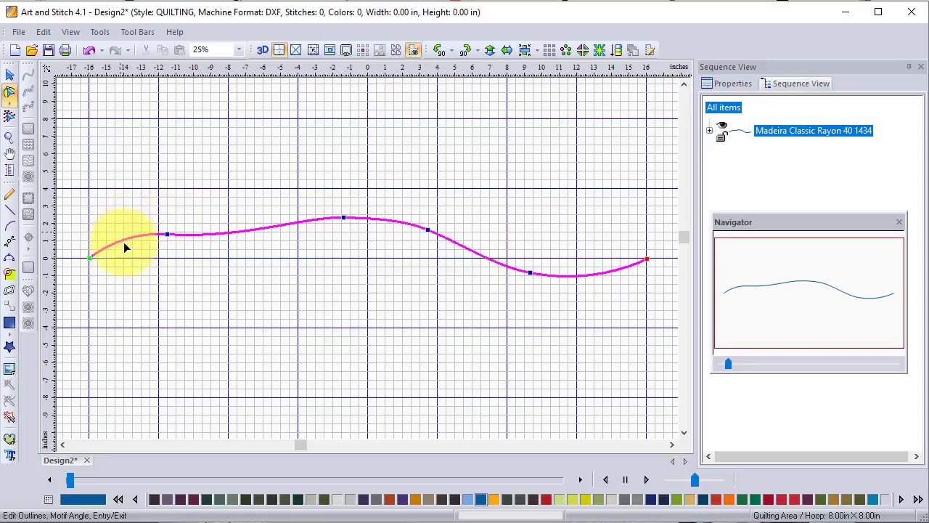
{"action": "left_click", "coordinate": [180, 335]}
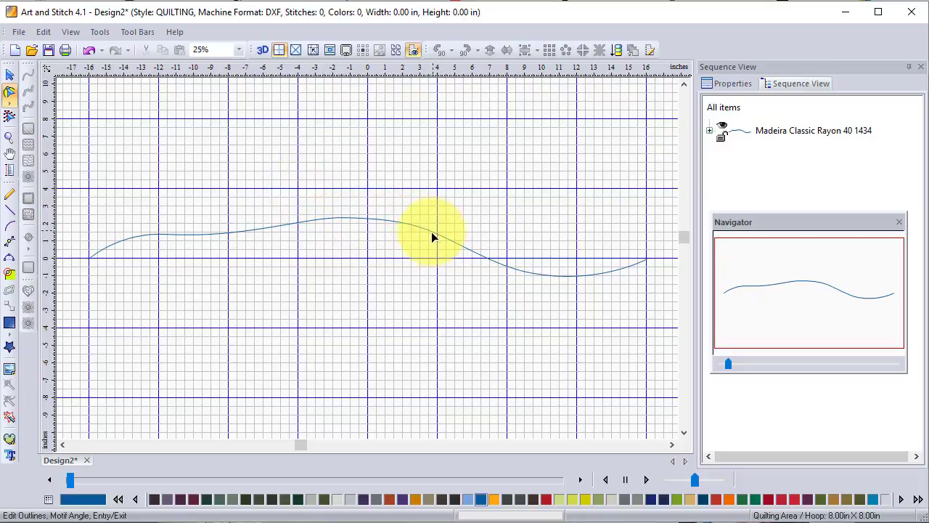
- Preview the curve in Repeat Design with 2 across and 2 down without applying the repeat
{"action": "left_click", "coordinate": [9, 76]}
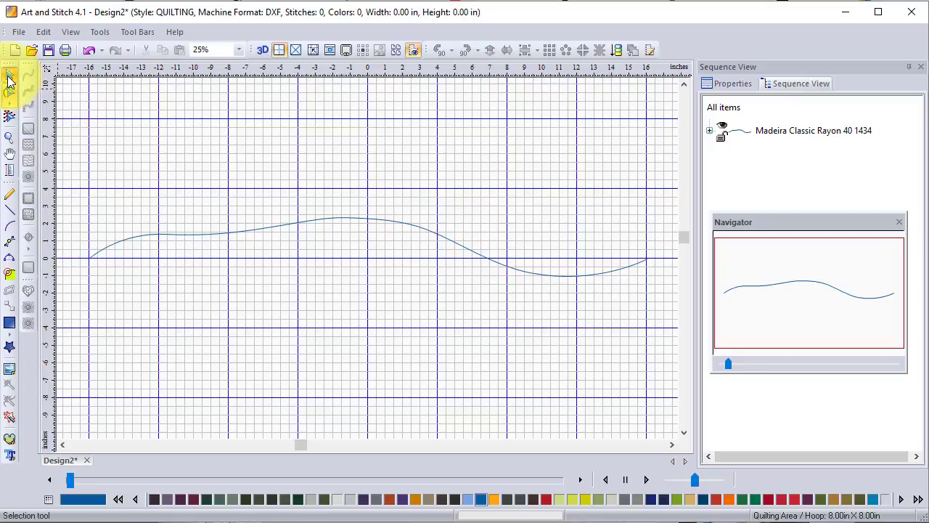
{"action": "left_click", "coordinate": [440, 232]}
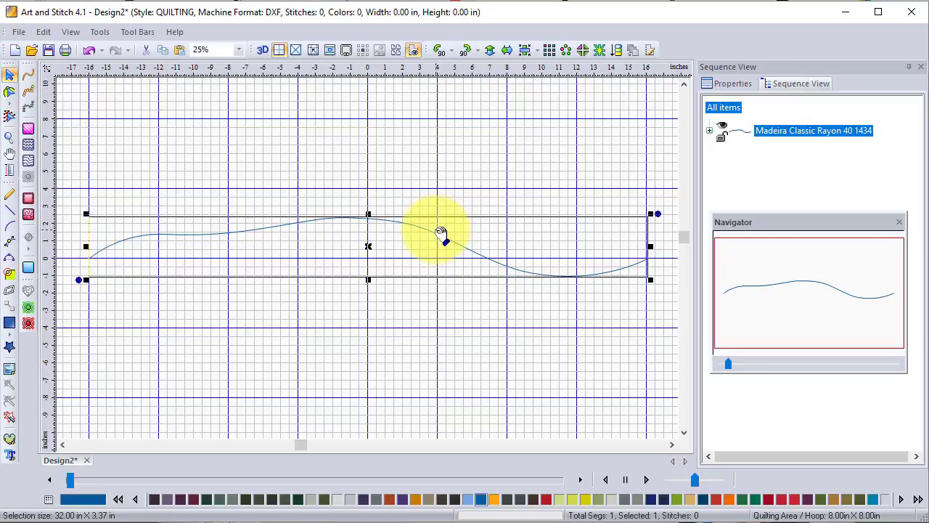
{"action": "left_click", "coordinate": [550, 50]}
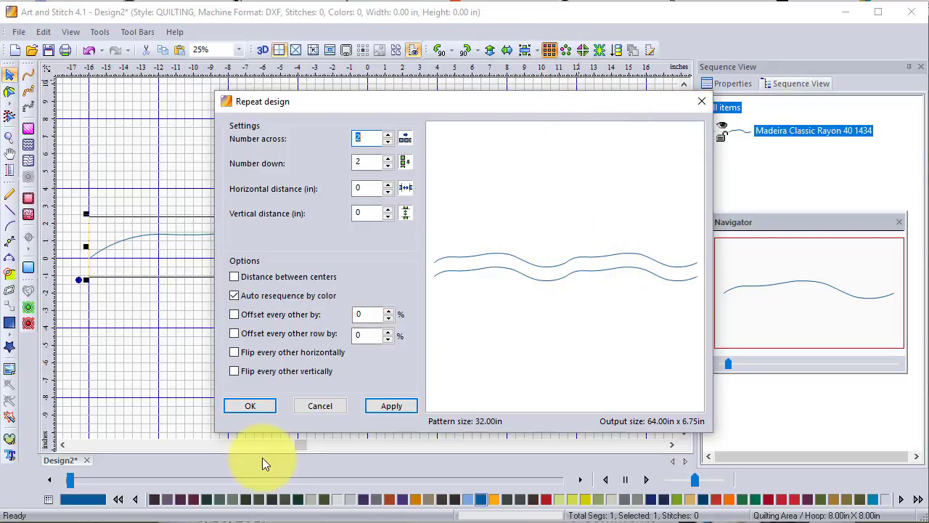
{"action": "left_click", "coordinate": [321, 406]}
- Smooth the curve's rise by raising the crest node to about 2.7 inches and the node near -12 inches to about 1.6 inches
{"action": "left_click", "coordinate": [10, 92]}
{"action": "left_click", "coordinate": [166, 234]}
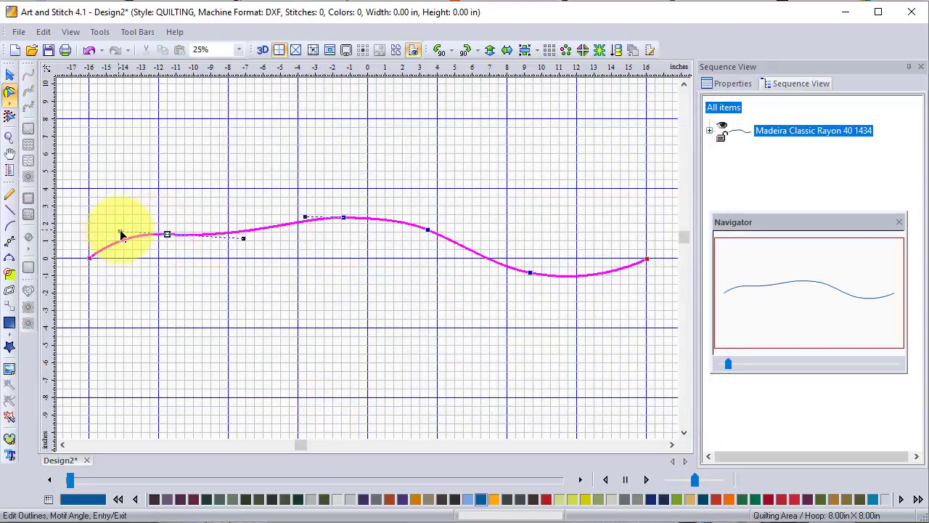
{"action": "left_click", "coordinate": [345, 212]}
{"action": "left_click", "coordinate": [169, 234]}
{"action": "left_click", "coordinate": [179, 234]}
{"action": "left_click", "coordinate": [167, 233]}
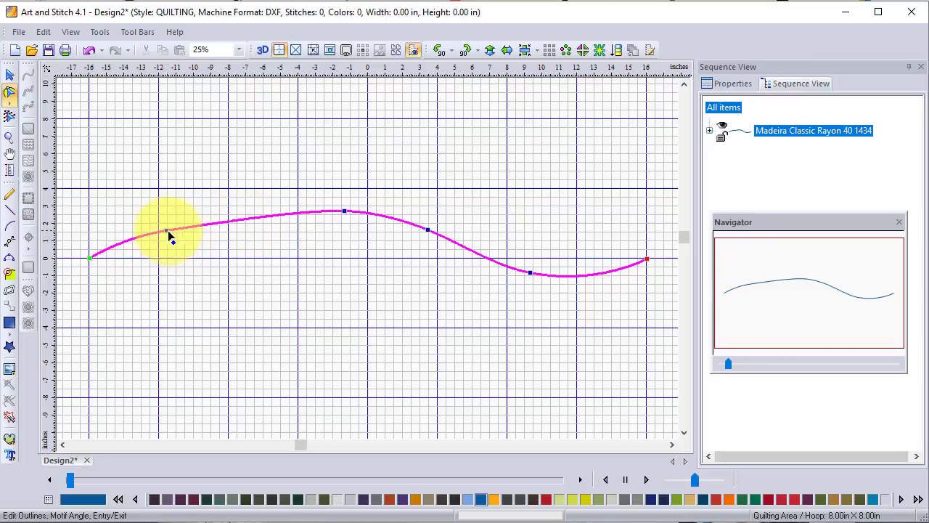
{"action": "left_click", "coordinate": [227, 221]}
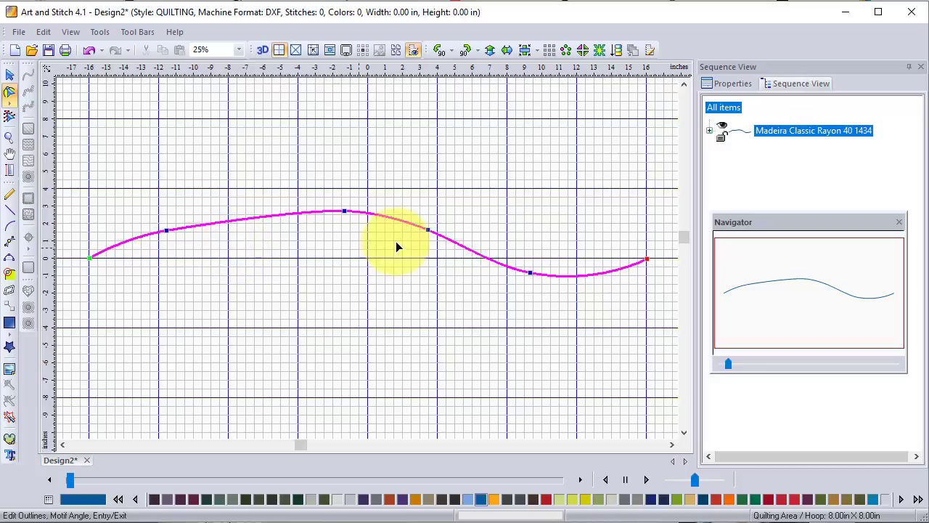
- Preview the reshaped curve in Repeat Design with 2 across and 2 down, without applying the repeat
{"action": "left_click", "coordinate": [10, 77]}
{"action": "left_click", "coordinate": [368, 216]}
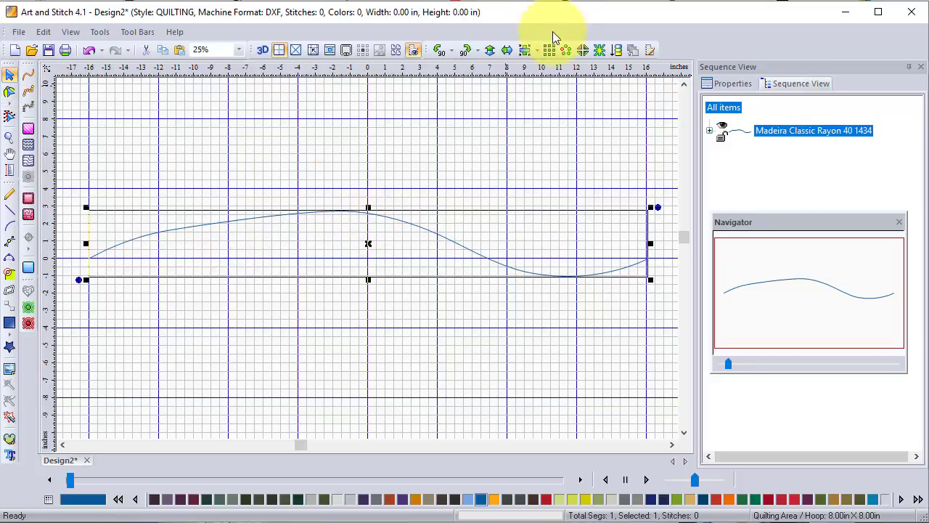
{"action": "left_click", "coordinate": [550, 51]}
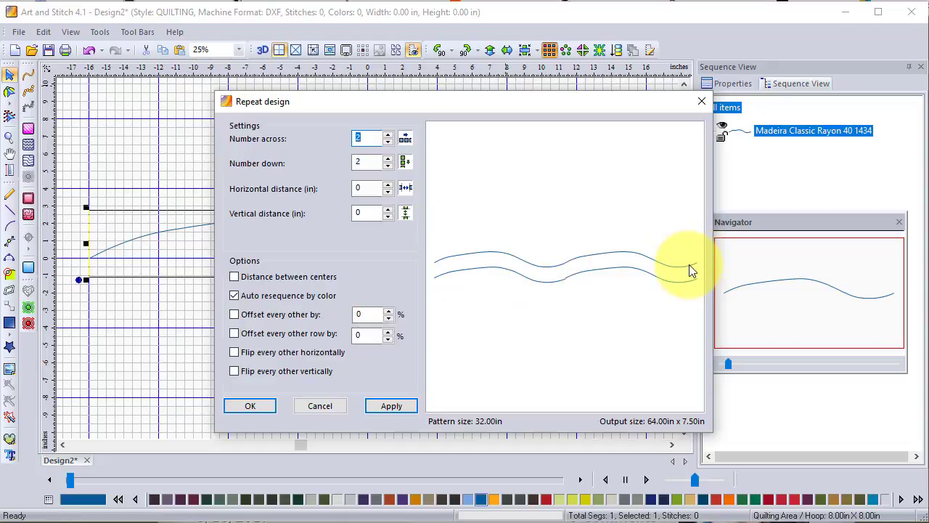
{"action": "left_click", "coordinate": [322, 405]}
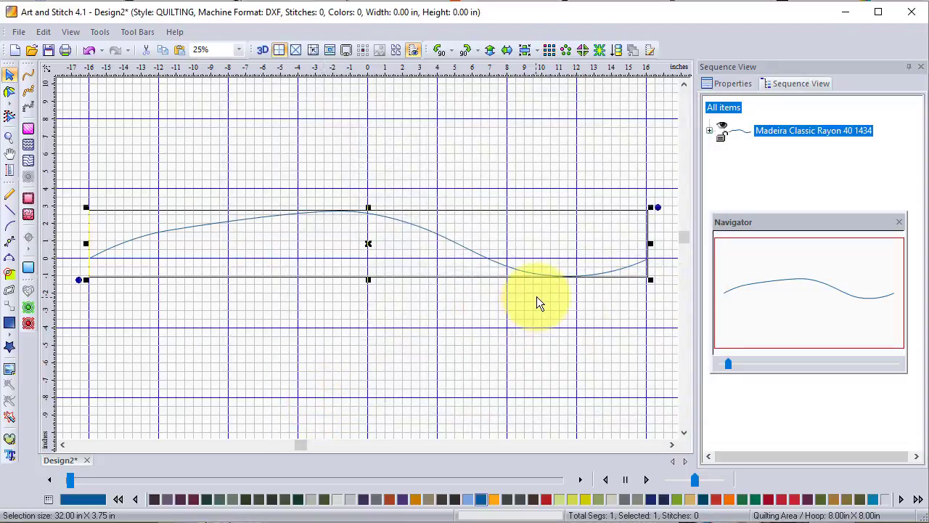
- Try to set the curve's pen width to 0.4 mm
{"action": "left_click", "coordinate": [742, 85]}
{"action": "left_click_drag", "start_coordinate": [740, 131], "coordinate": [681, 128]}
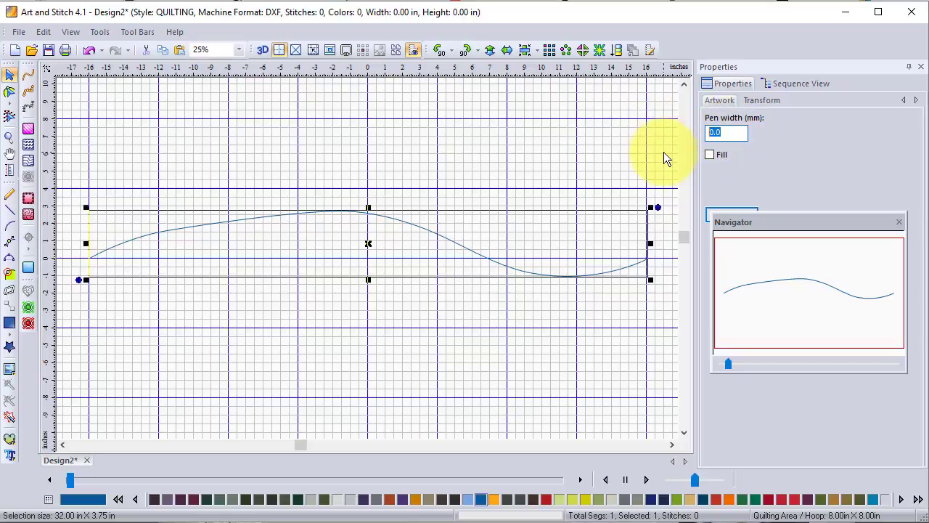
{"action": "type", "text": ".4"}
{"action": "left_click", "coordinate": [539, 312]}
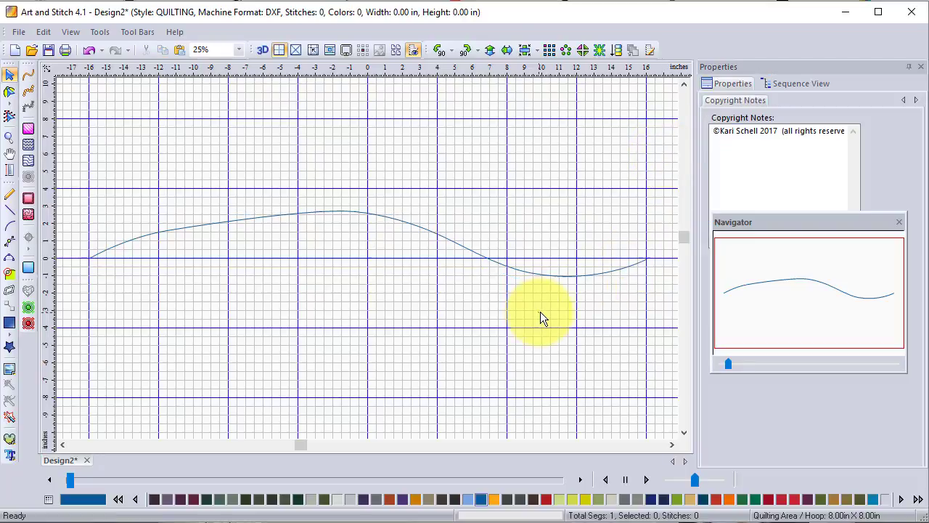
- Save the selected curve as a design path named Kari Leaf Path in the DesOnPath library folder
{"action": "left_click", "coordinate": [421, 226]}
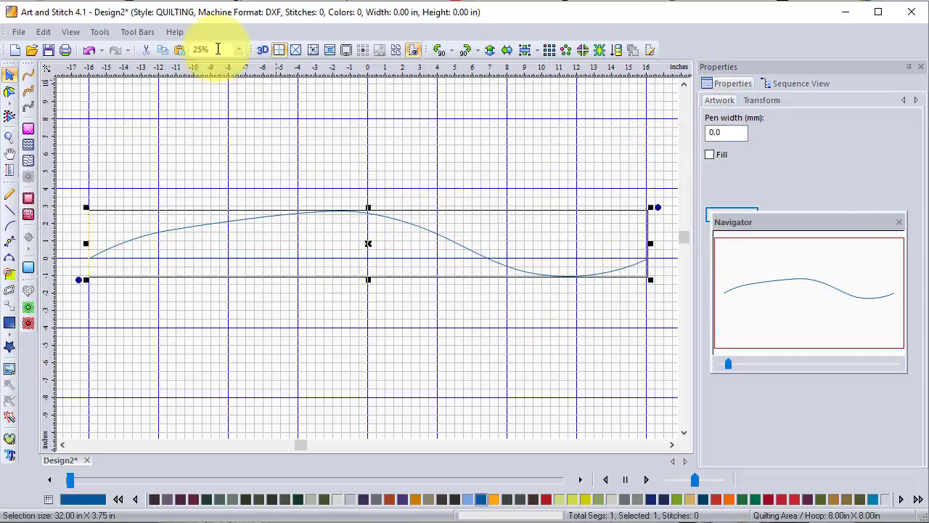
{"action": "left_click", "coordinate": [99, 32]}
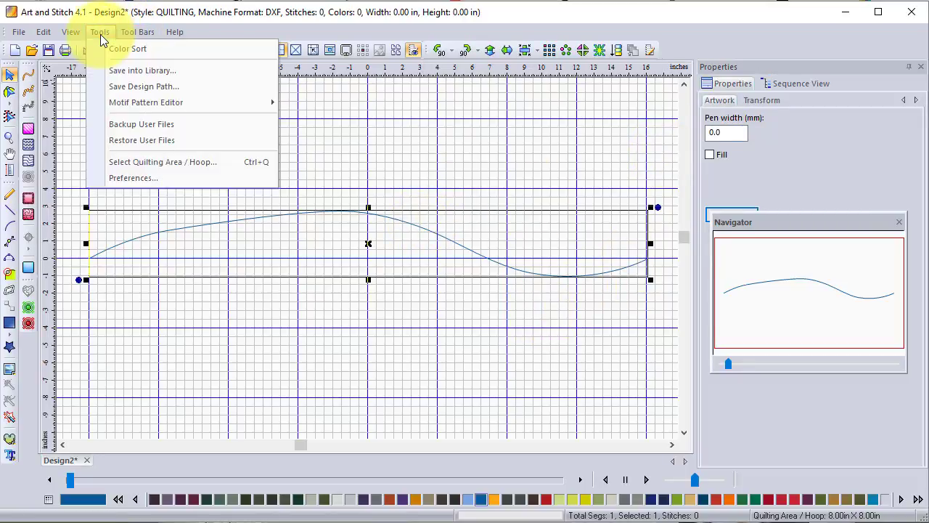
{"action": "left_click", "coordinate": [138, 87]}
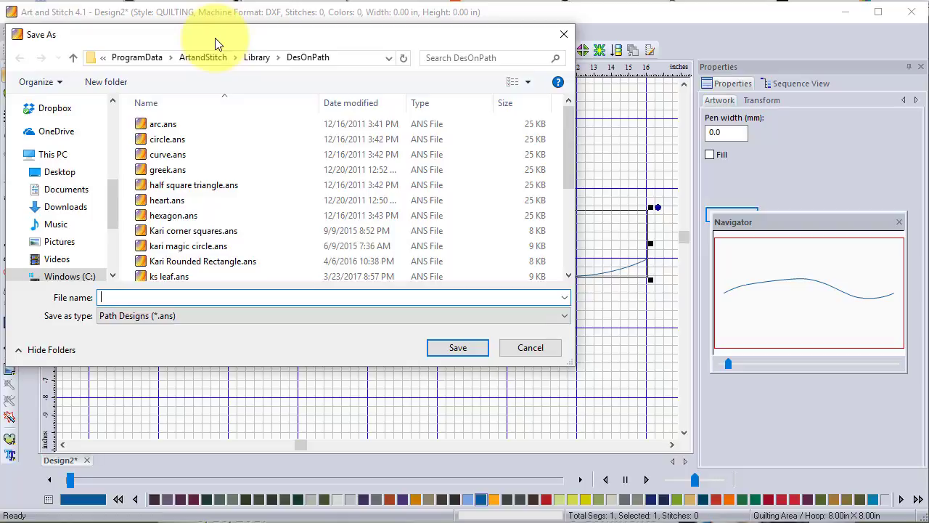
{"action": "type", "text": "Kari Leaf Path"}
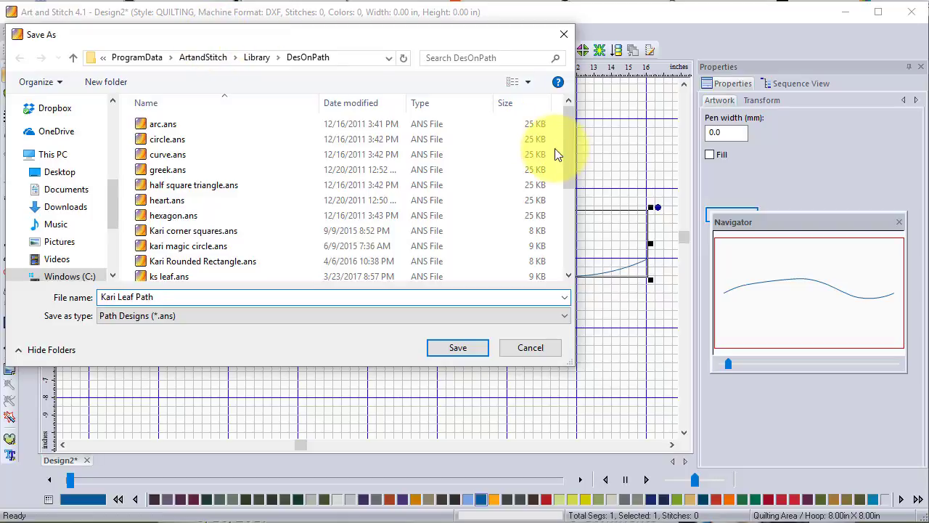
{"action": "left_click", "coordinate": [461, 353]}
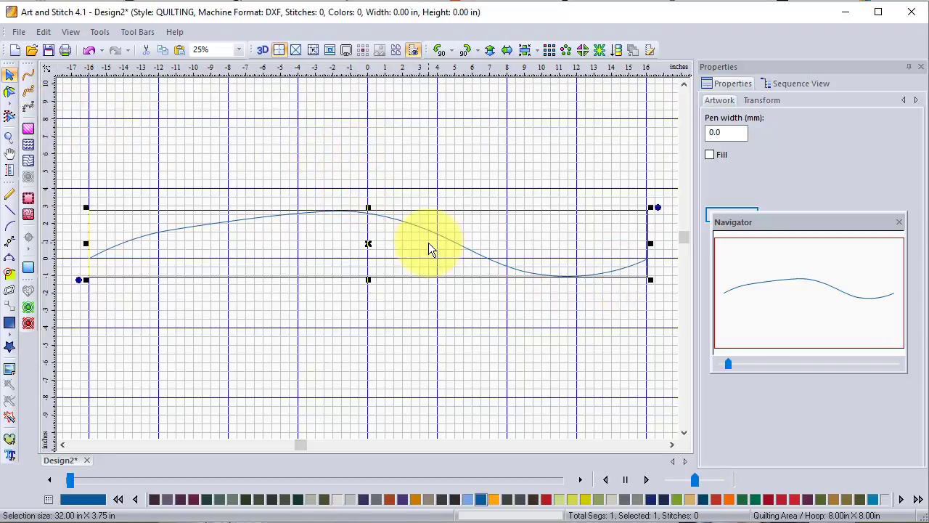
- Delete the curve from the page and draw a closed, pointed leaf outline about 3.5 inches tall, rising from the origin
{"action": "key", "text": "Delete"}
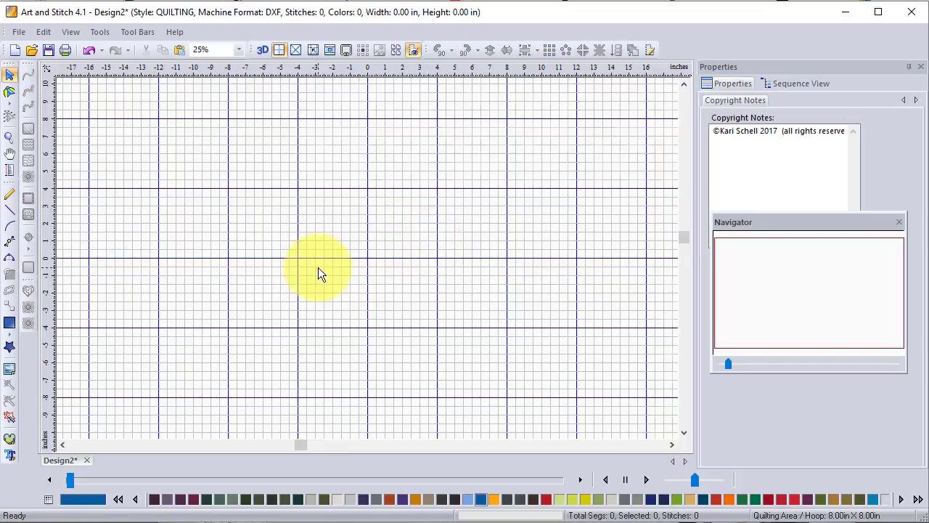
{"action": "scroll", "coordinate": [318, 267], "scroll_direction": "up", "scroll_amount": 1}
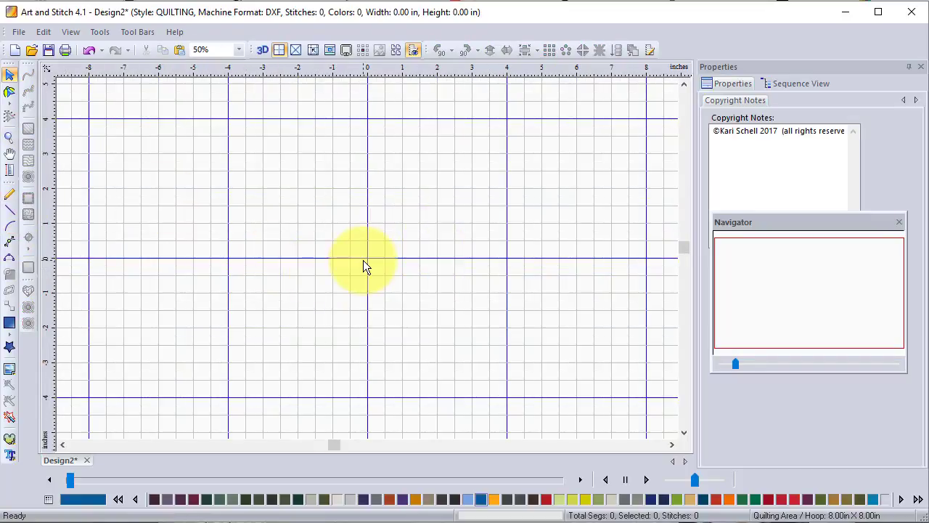
{"action": "left_click", "coordinate": [10, 227]}
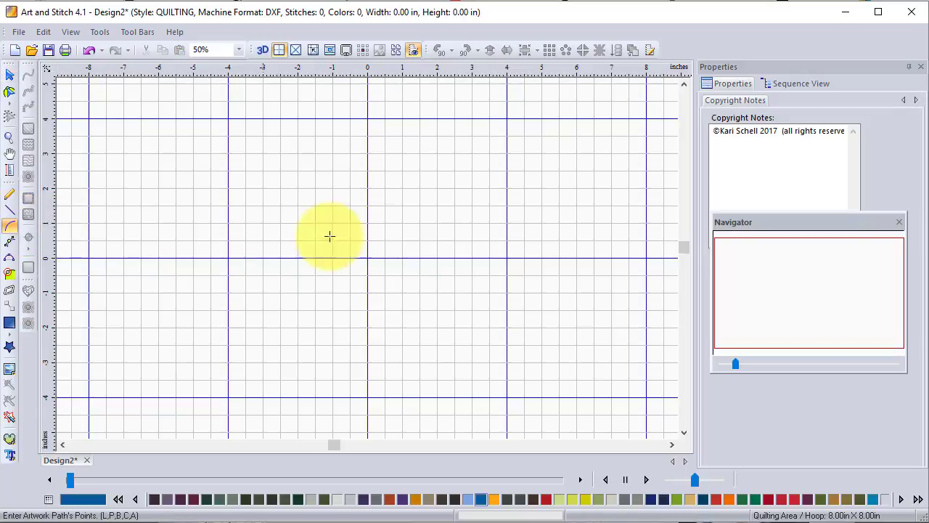
{"action": "left_click", "coordinate": [368, 258]}
{"action": "left_click", "coordinate": [338, 212]}
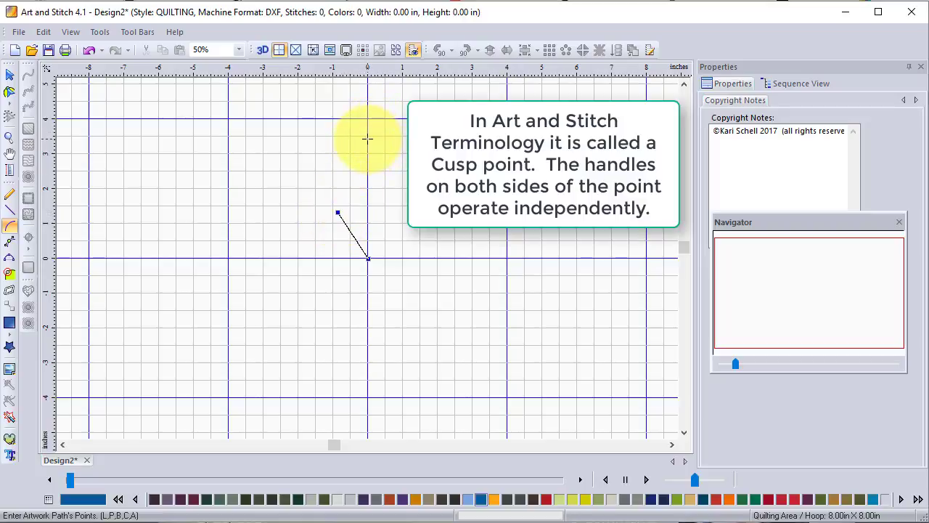
{"action": "left_click", "coordinate": [368, 136]}
{"action": "left_click", "coordinate": [393, 202]}
{"action": "left_click", "coordinate": [368, 258]}
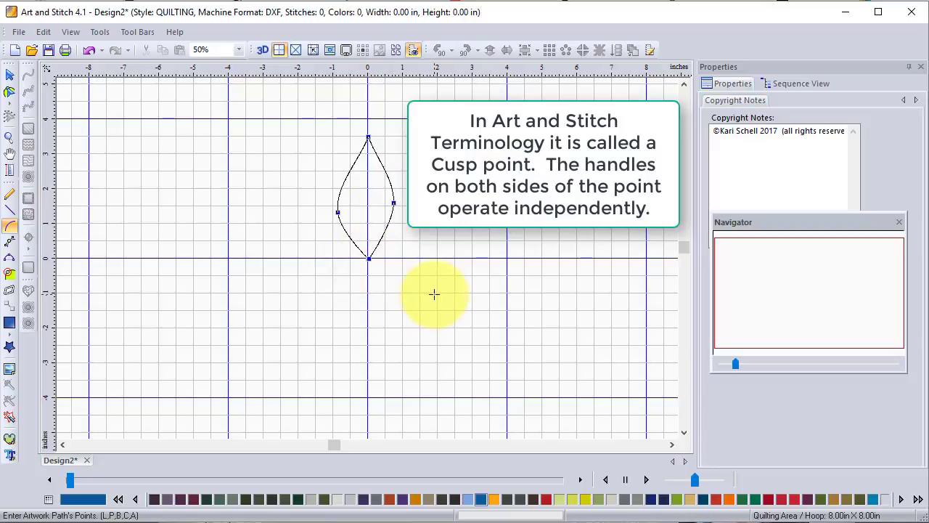
- Slim the leaf by moving its left node slightly inward, and replace its right node with a smooth bow shaped from the tip's handle
{"action": "left_click", "coordinate": [9, 92]}
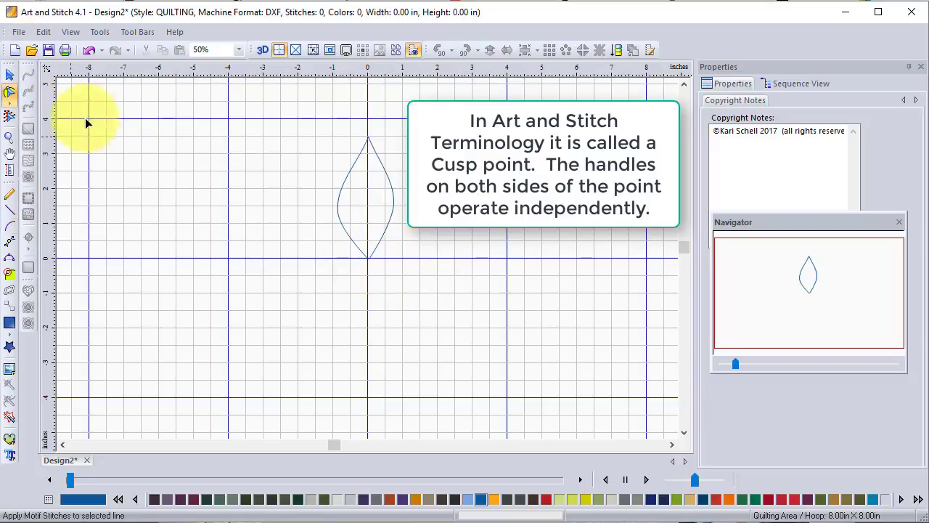
{"action": "left_click", "coordinate": [341, 212]}
{"action": "left_click_drag", "start_coordinate": [340, 212], "coordinate": [344, 209]}
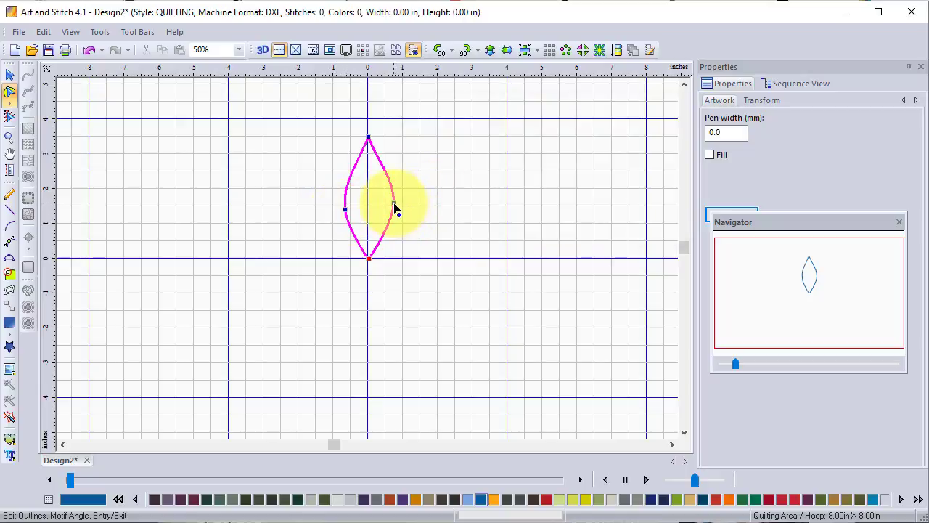
{"action": "right_click", "coordinate": [394, 203]}
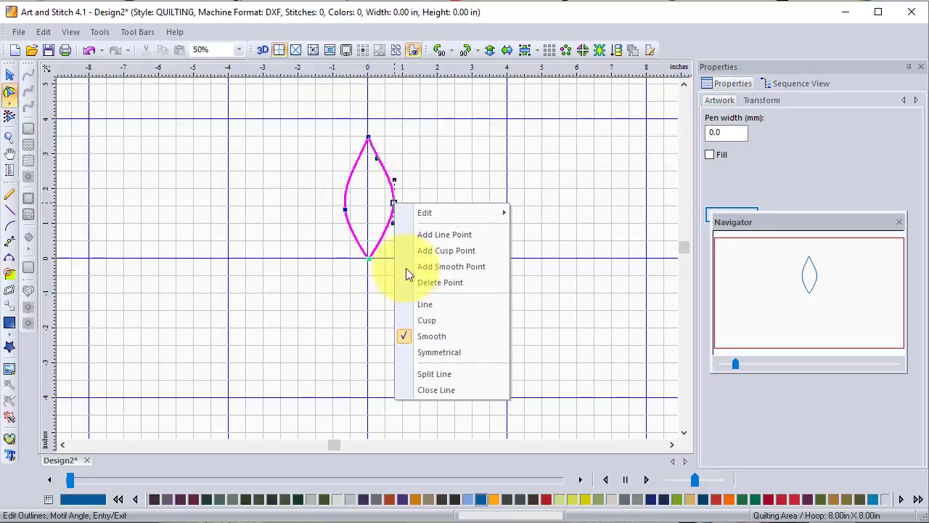
{"action": "left_click", "coordinate": [452, 283]}
{"action": "left_click", "coordinate": [368, 138]}
{"action": "left_click_drag", "start_coordinate": [374, 148], "coordinate": [406, 180]}
- Rotate the leaf slightly counterclockwise so that its tip leans left
{"action": "left_click", "coordinate": [10, 75]}
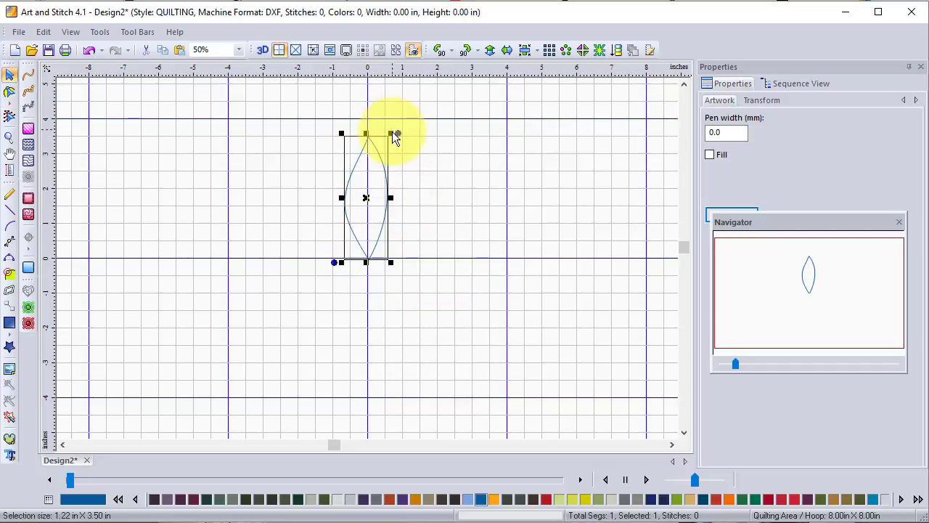
{"action": "mouse_move", "coordinate": [397, 132]}
{"action": "left_mouse_down"}
{"action": "mouse_move", "coordinate": [378, 128]}
{"action": "mouse_move", "coordinate": [384, 134]}
{"action": "left_mouse_up"}
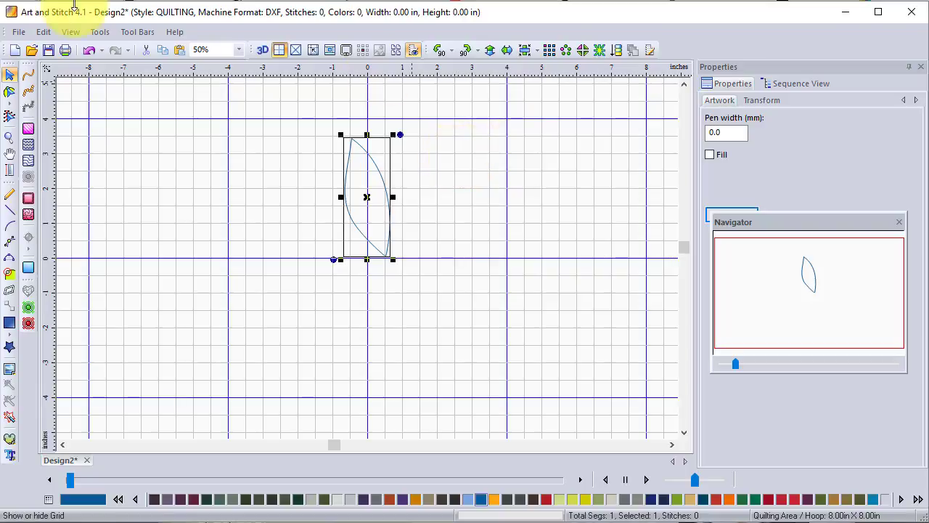
- Set up Design on Path for the leaf, using Kari Leaf Path as the path and Alter as the alignment
{"action": "right_click", "coordinate": [371, 207]}
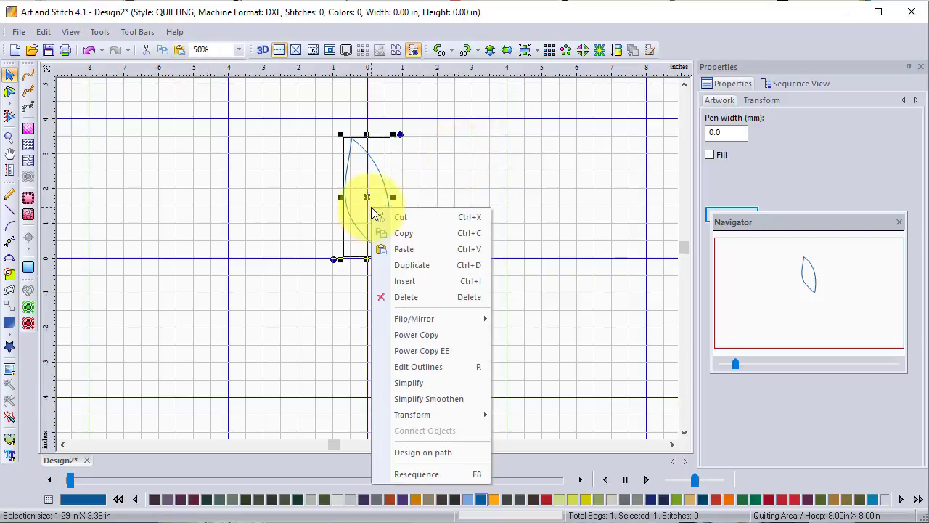
{"action": "left_click", "coordinate": [443, 454]}
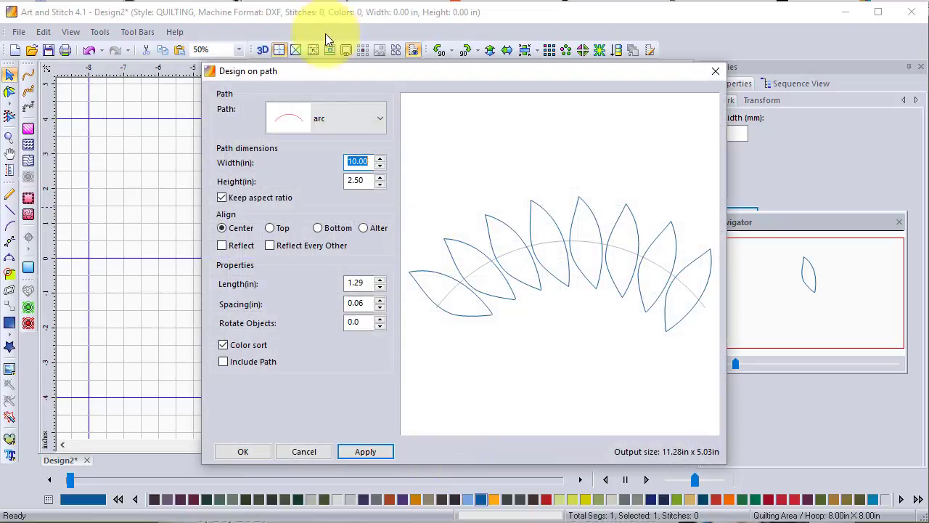
{"action": "left_click", "coordinate": [380, 118]}
{"action": "scroll", "coordinate": [382, 261], "scroll_direction": "down", "scroll_amount": 5}
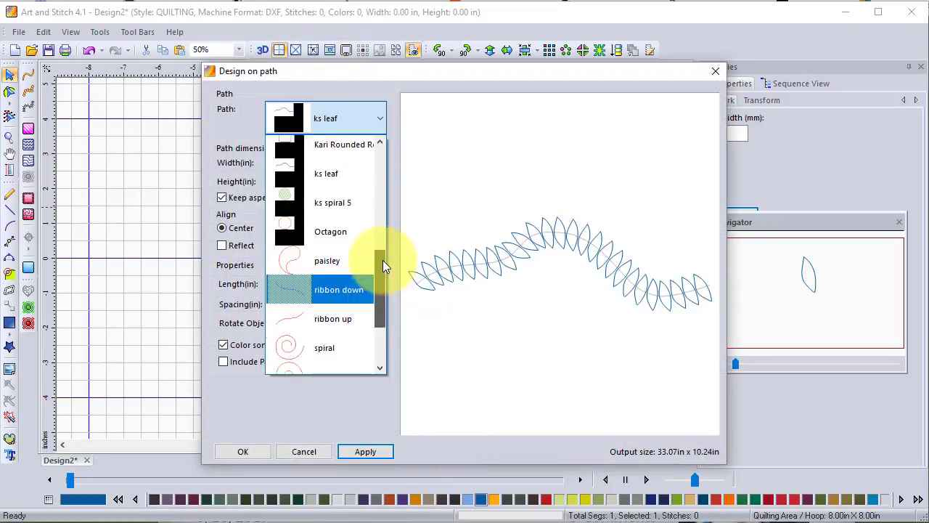
{"action": "scroll", "coordinate": [382, 257], "scroll_direction": "up", "scroll_amount": 1}
{"action": "scroll", "coordinate": [383, 251], "scroll_direction": "up", "scroll_amount": 1}
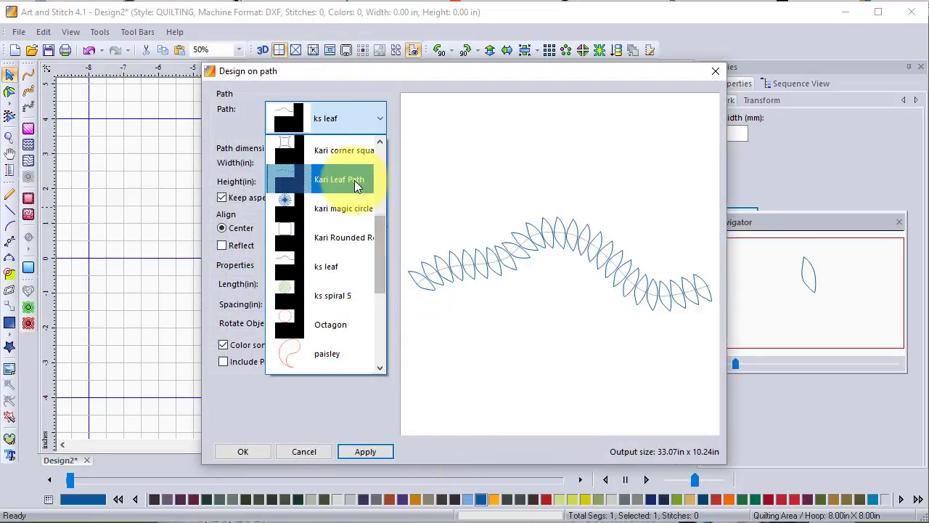
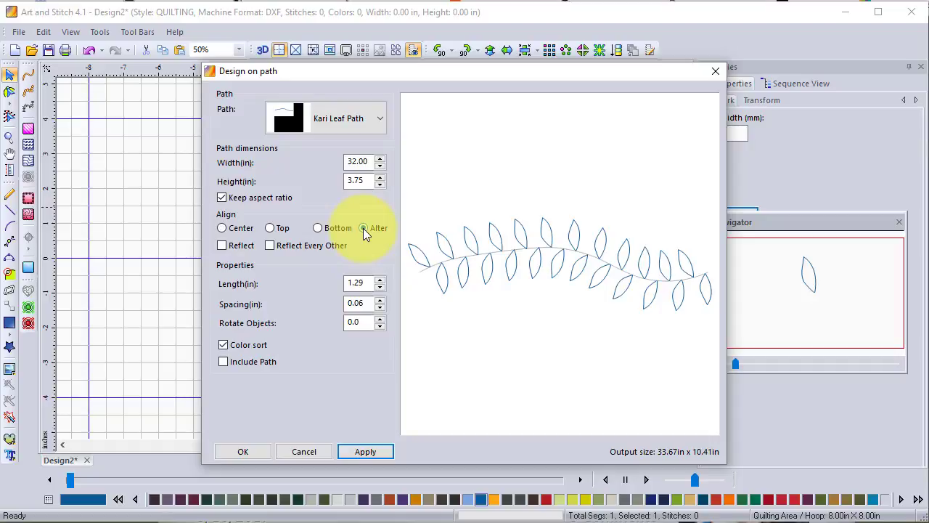
{"action": "left_click", "coordinate": [363, 228]}
- Set the leaf spacing to -0.14 inches, include the path as the stem, and create the leaf vine
{"action": "left_click", "coordinate": [381, 309]}
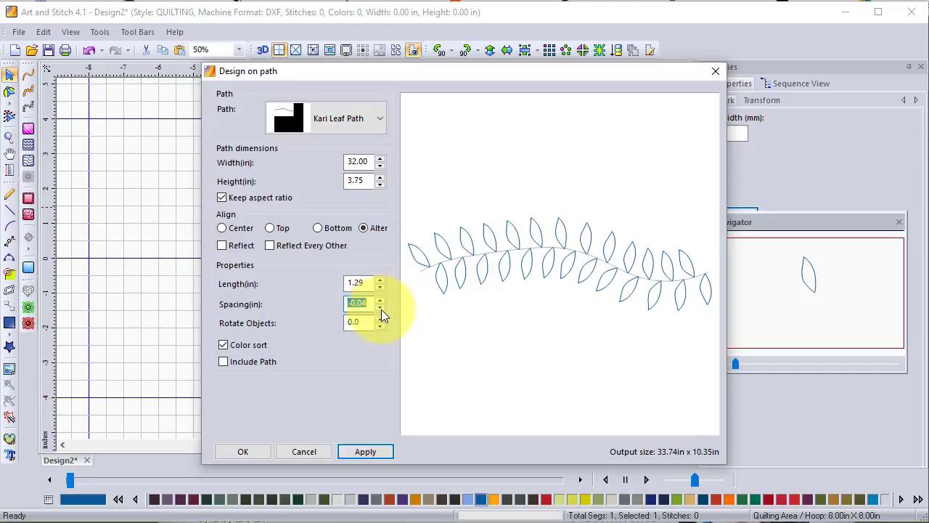
{"action": "left_click", "coordinate": [381, 309]}
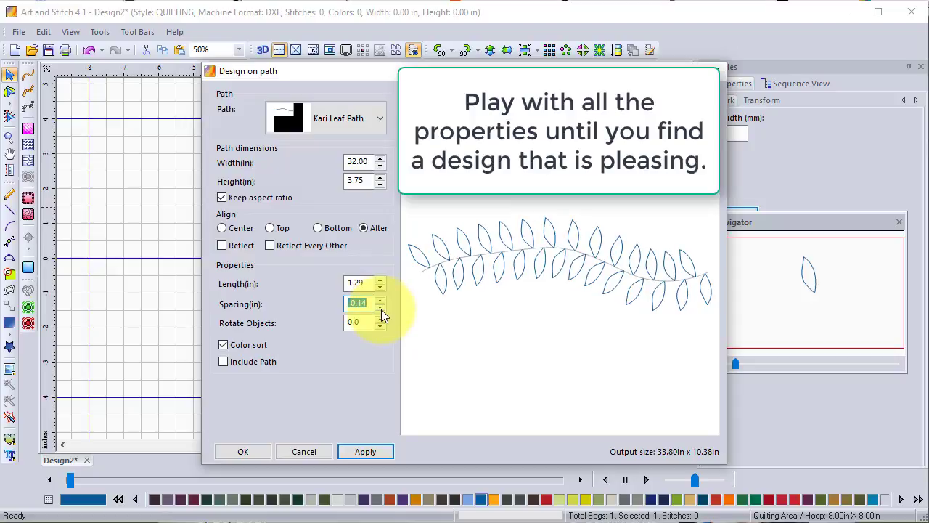
{"action": "left_click", "coordinate": [382, 309]}
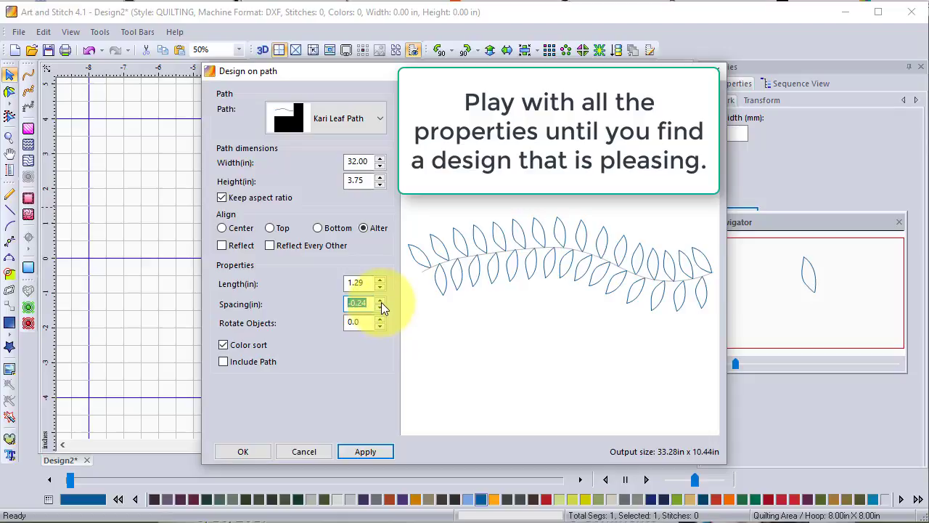
{"action": "left_click", "coordinate": [382, 302]}
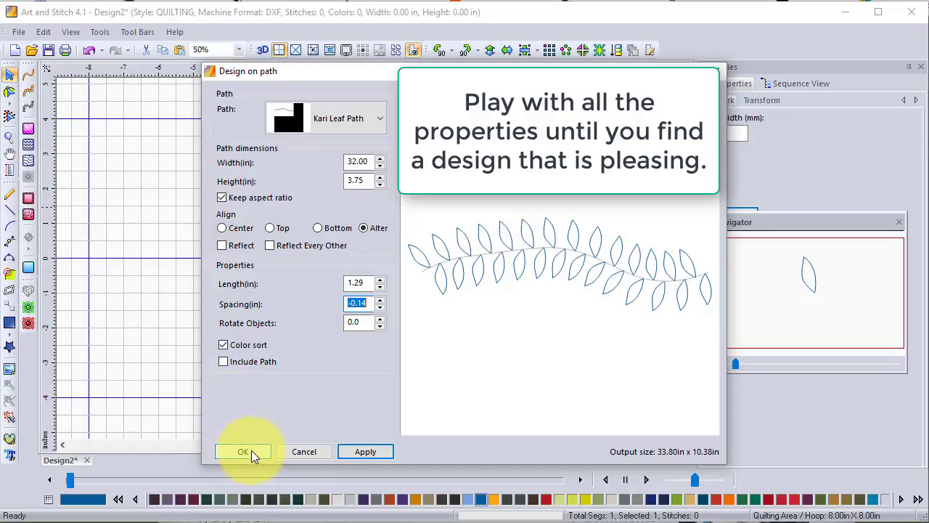
{"action": "left_click", "coordinate": [225, 363]}
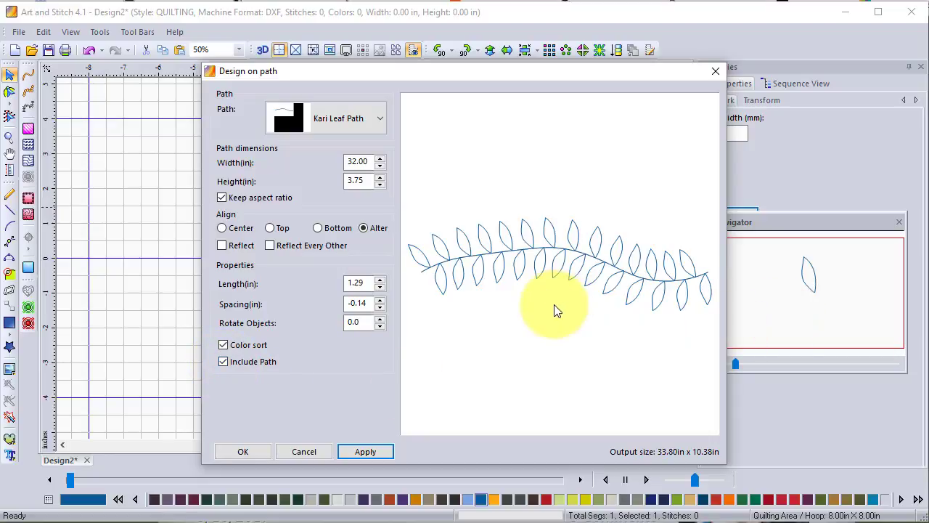
{"action": "left_click", "coordinate": [241, 452]}
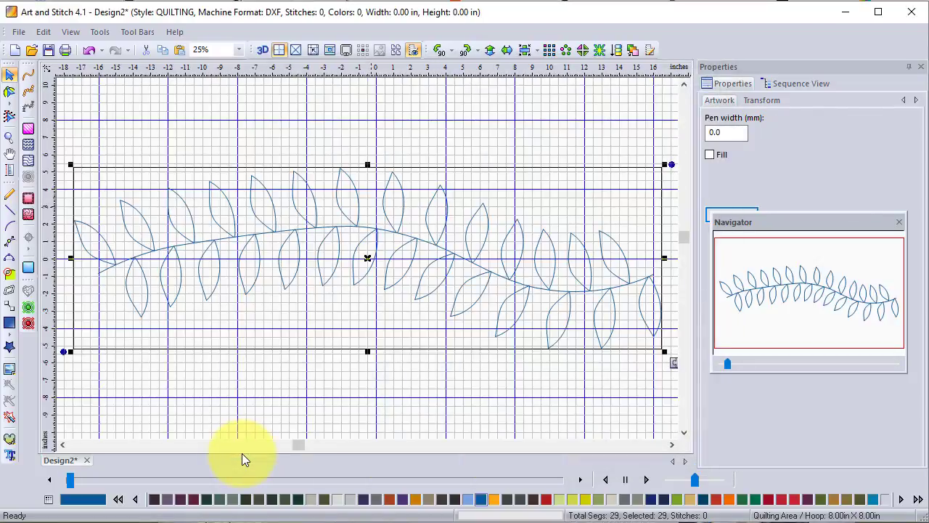
- Open Repeat Design for the leaf vine, set the horizontal distance to -1.5 inches and preview the repeat
{"action": "left_click", "coordinate": [549, 51]}
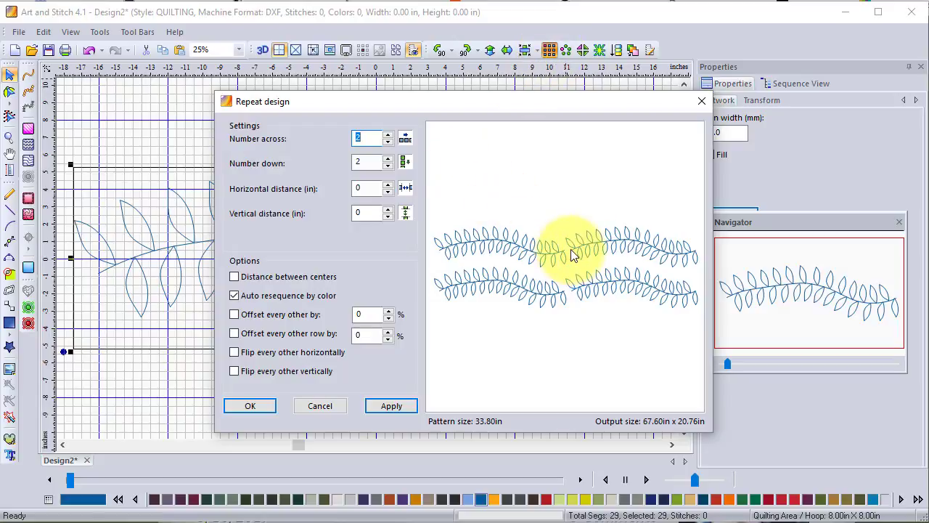
{"action": "key", "text": "Tab"}
{"action": "key", "text": "Tab"}
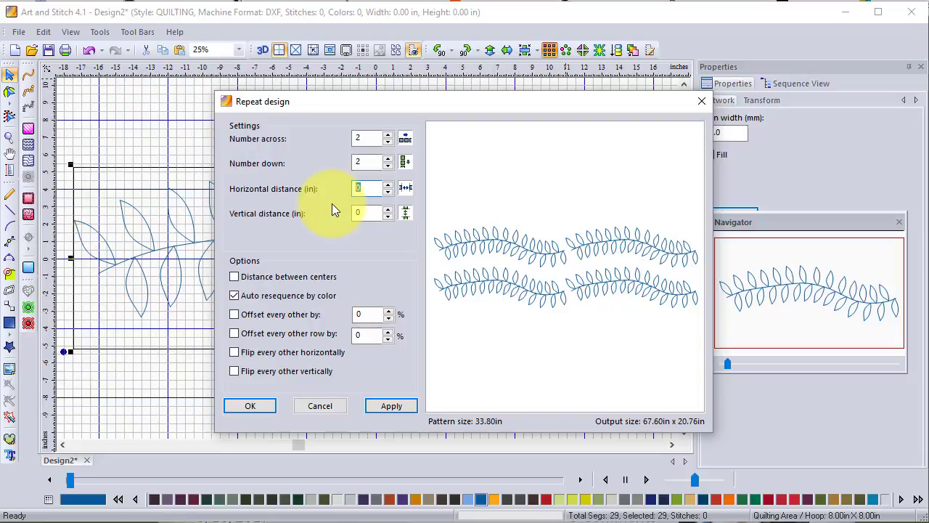
{"action": "type", "text": "-1.5"}
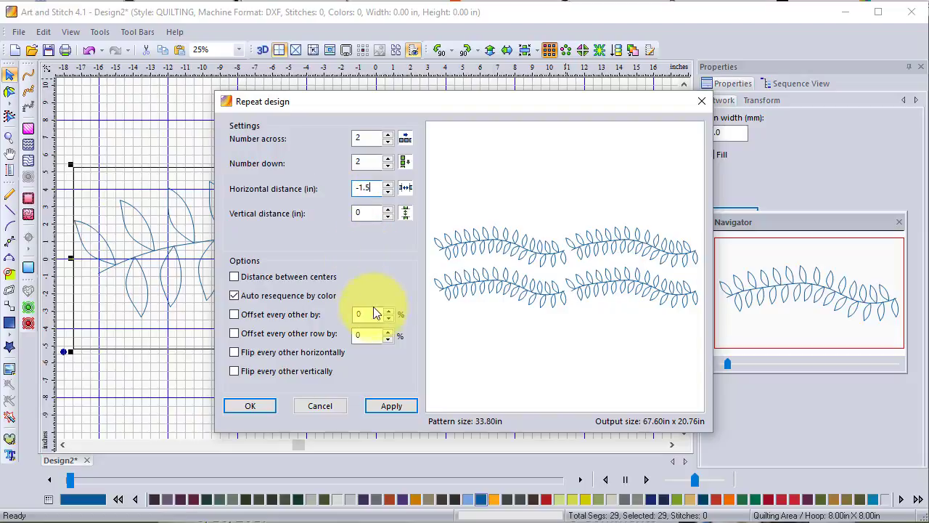
{"action": "left_click", "coordinate": [397, 409]}
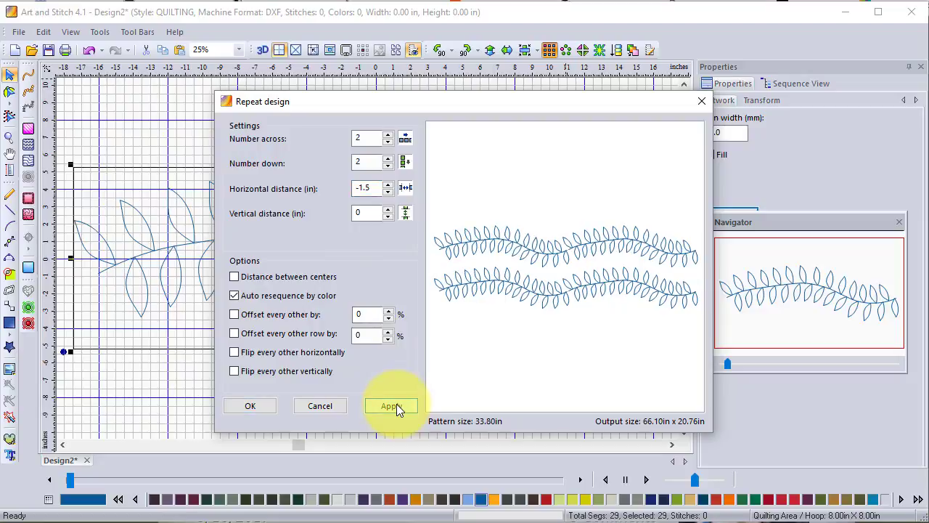
- Fine-tune the horizontal distance between the repeats to -1.65 inches
{"action": "left_click", "coordinate": [388, 194]}
{"action": "left_click", "coordinate": [388, 194]}
{"action": "left_click", "coordinate": [387, 194]}
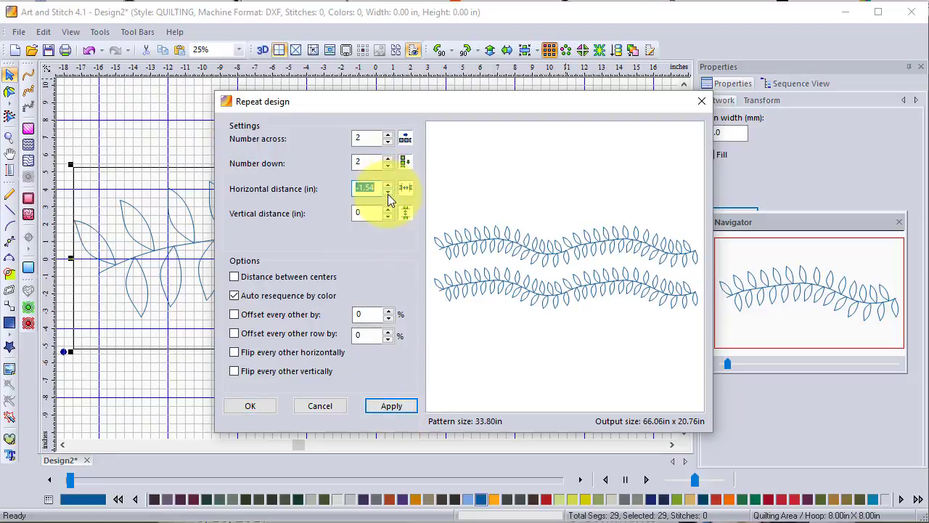
{"action": "left_click", "coordinate": [388, 194]}
{"action": "left_click", "coordinate": [387, 194]}
{"action": "left_click", "coordinate": [388, 194]}
{"action": "left_click", "coordinate": [388, 194]}
{"action": "left_click", "coordinate": [388, 193]}
{"action": "left_click", "coordinate": [388, 194]}
{"action": "left_click", "coordinate": [388, 194]}
{"action": "left_click", "coordinate": [387, 194]}
{"action": "left_click", "coordinate": [387, 194]}
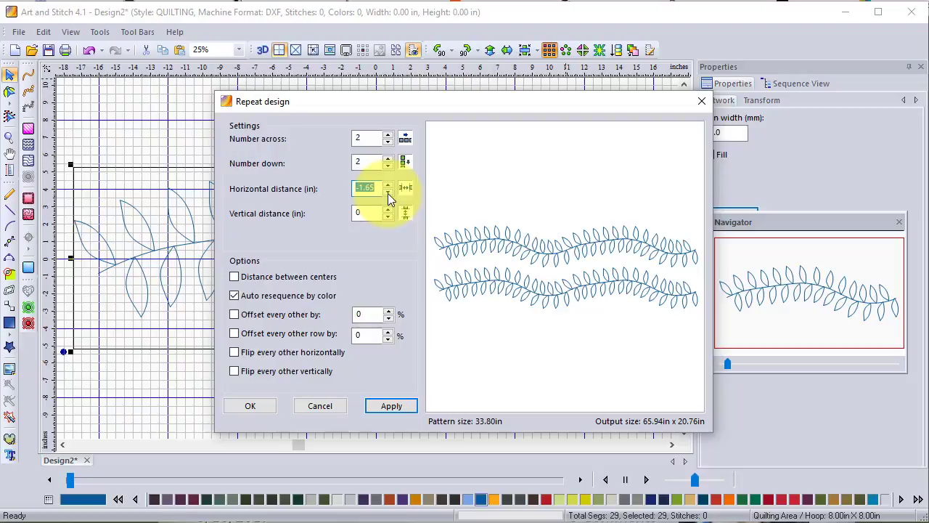
- Set the vertical distance to -2.5 inches and create the vine repeat with two across and two down
{"action": "key", "text": "Tab"}
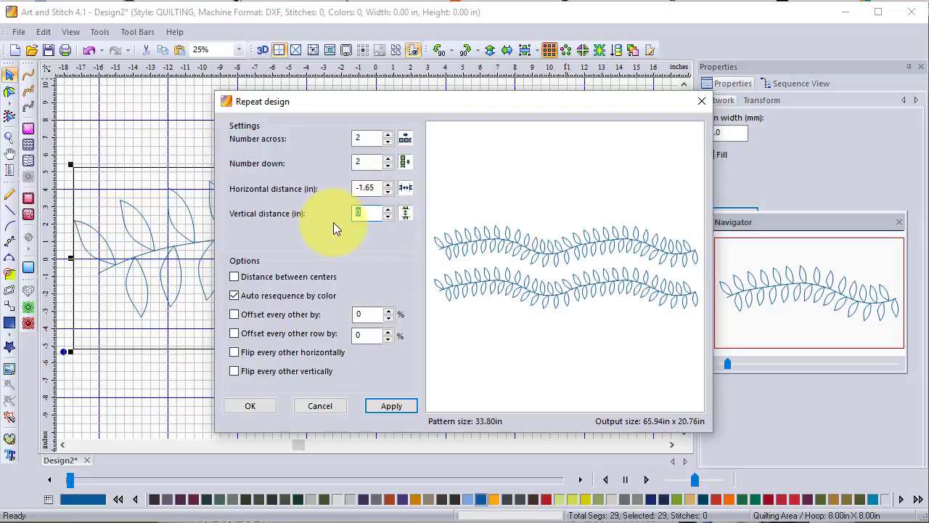
{"action": "type", "text": "-2"}
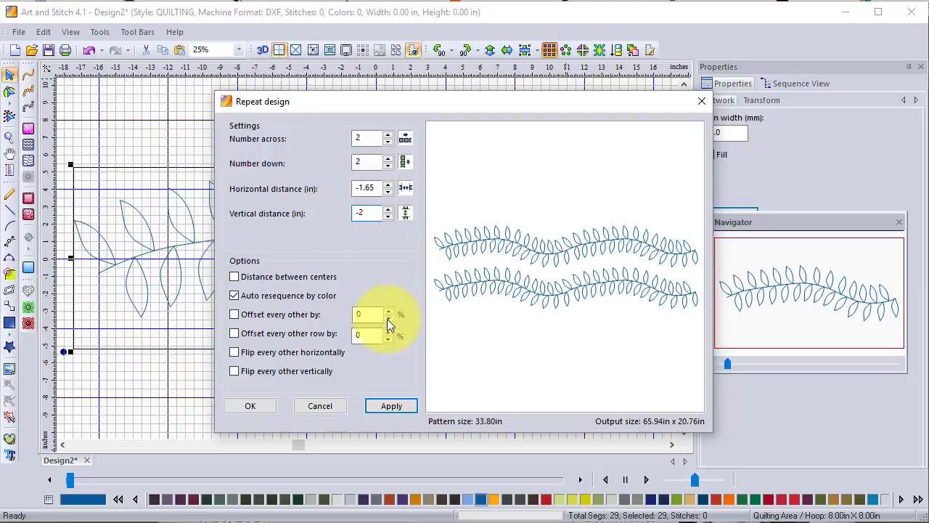
{"action": "left_click", "coordinate": [392, 407]}
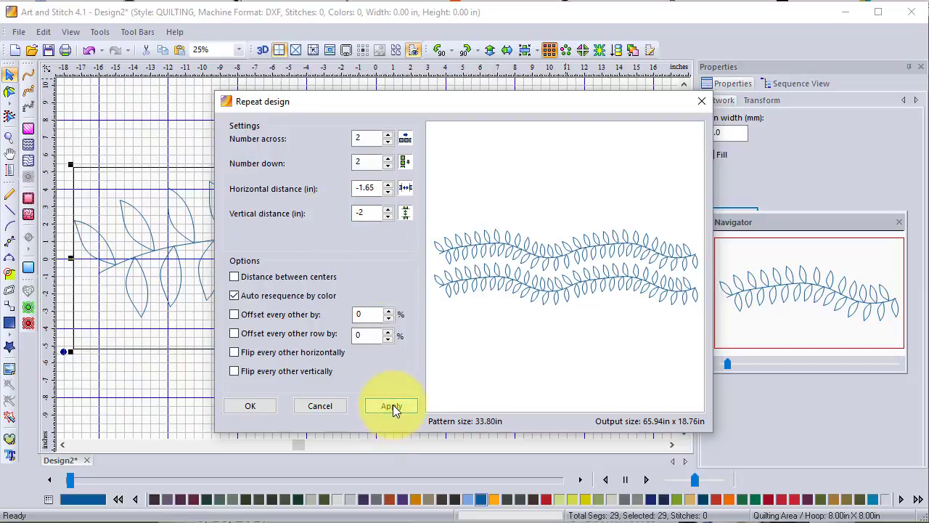
{"action": "double_click", "coordinate": [362, 212]}
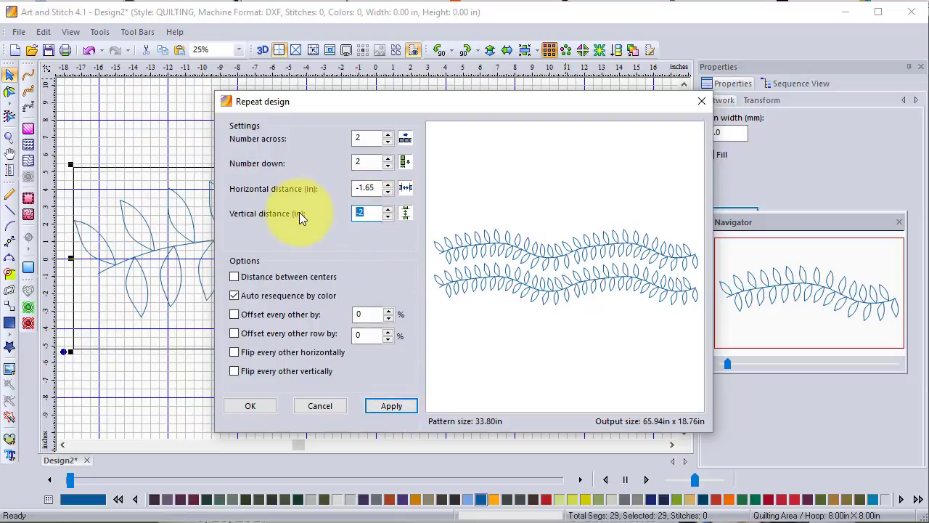
{"action": "type", "text": "-2.5"}
{"action": "left_click", "coordinate": [388, 410]}
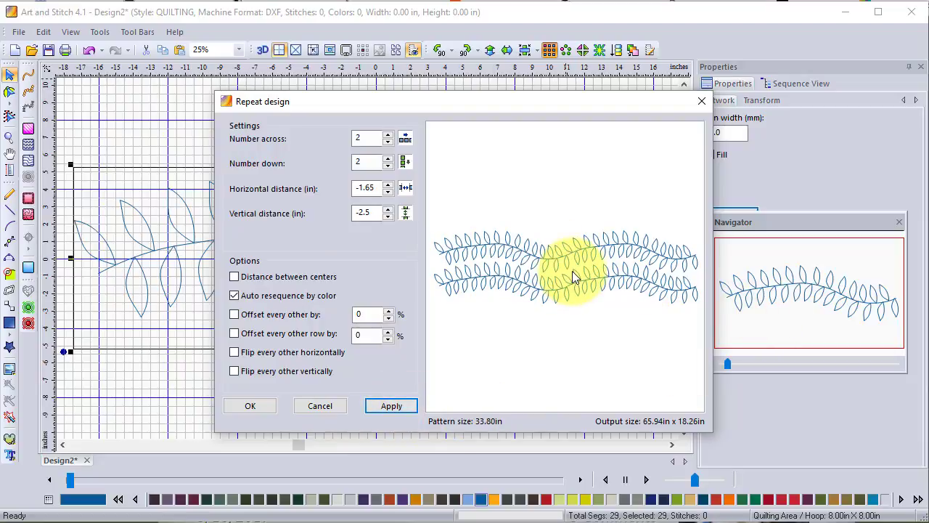
{"action": "left_click", "coordinate": [251, 406]}
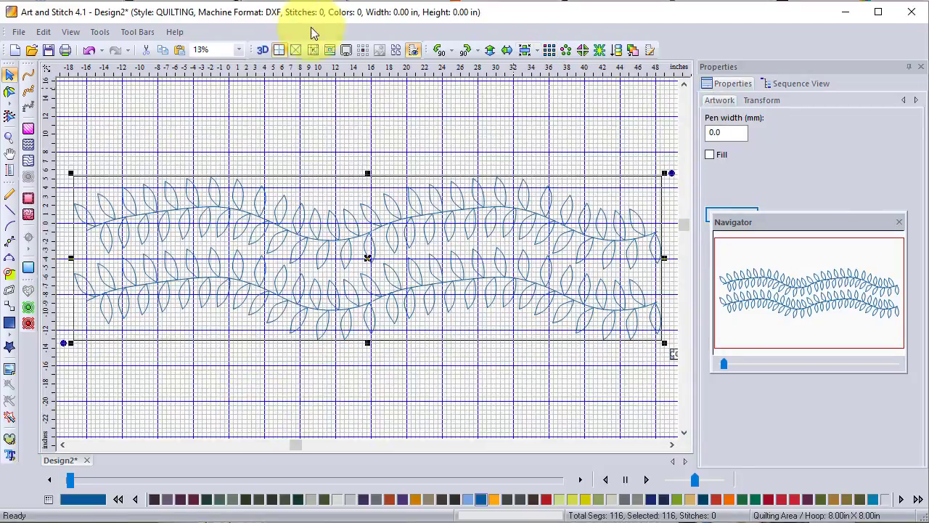
- Hide the grid and closely examine the joint where the two stems of the upper row meet
{"action": "left_click", "coordinate": [280, 51]}
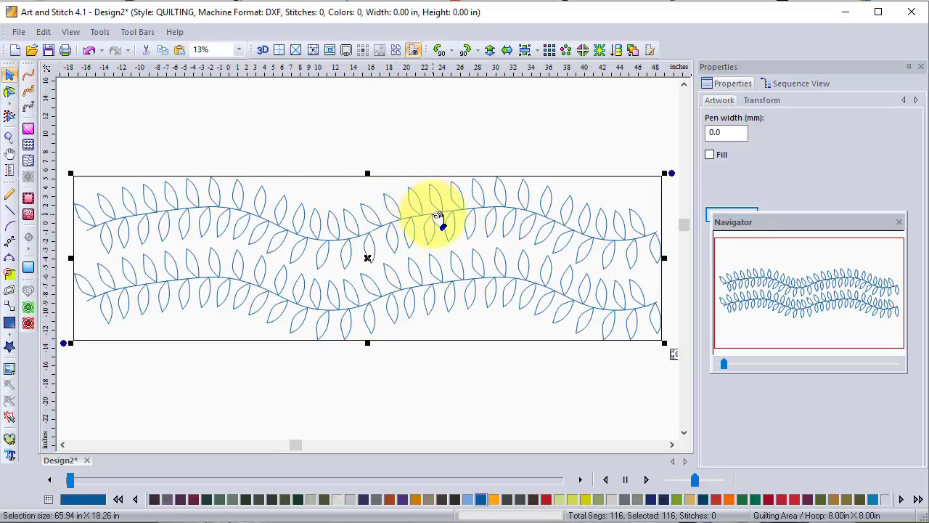
{"action": "left_click", "coordinate": [9, 90]}
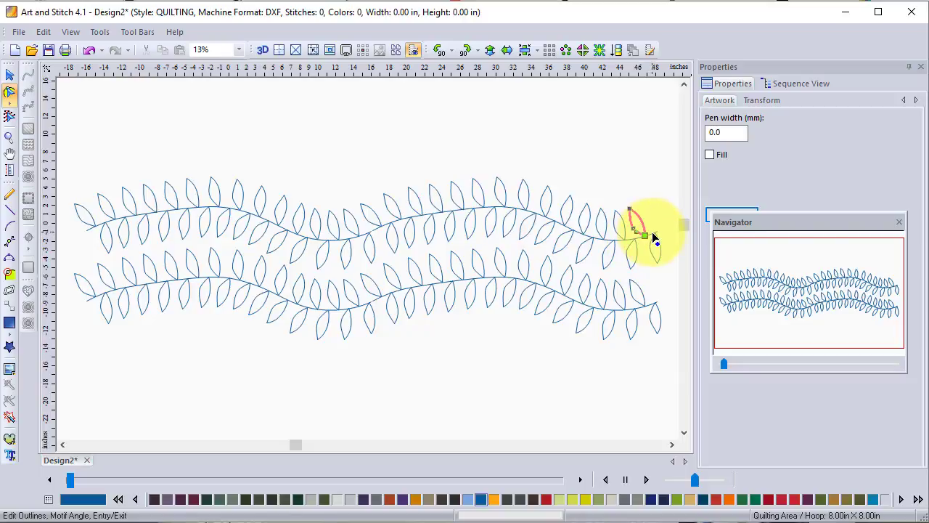
{"action": "left_click", "coordinate": [653, 238]}
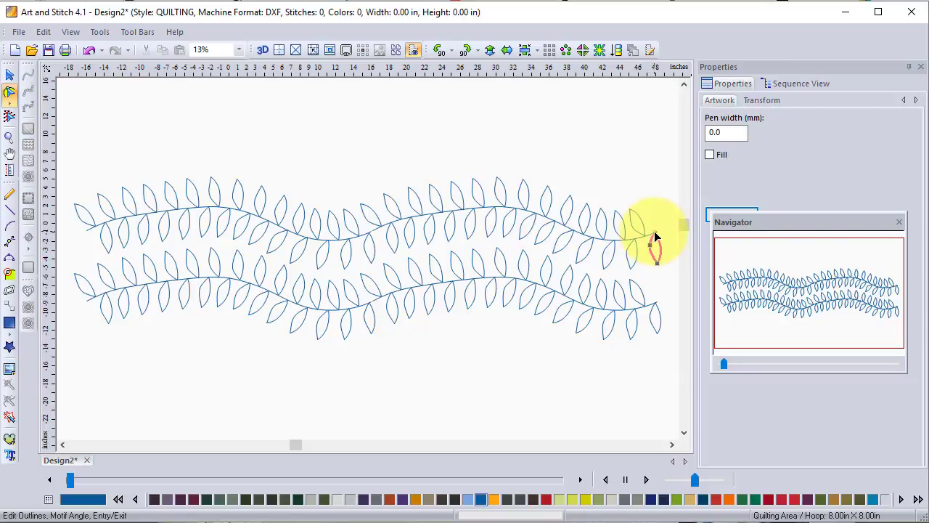
{"action": "left_click", "coordinate": [377, 229]}
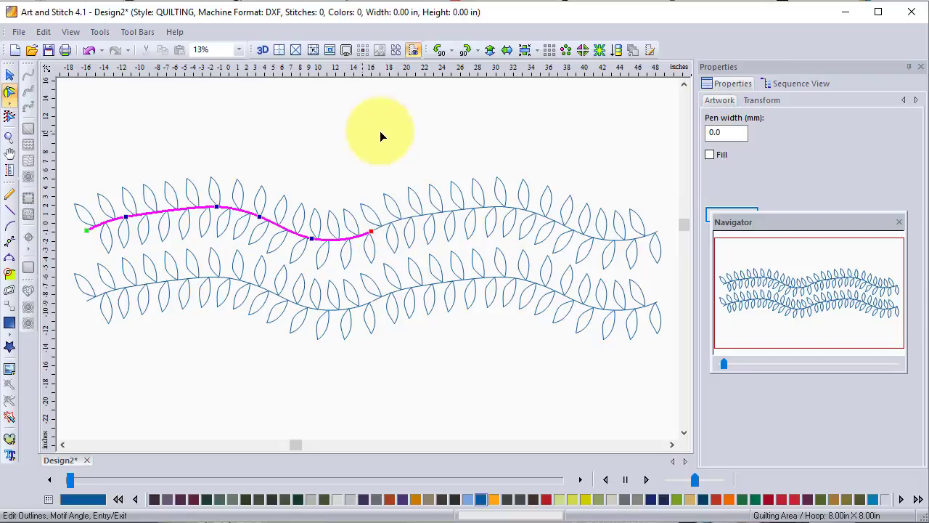
{"action": "key", "text": "z"}
{"action": "left_click_drag", "start_coordinate": [346, 201], "coordinate": [417, 268]}
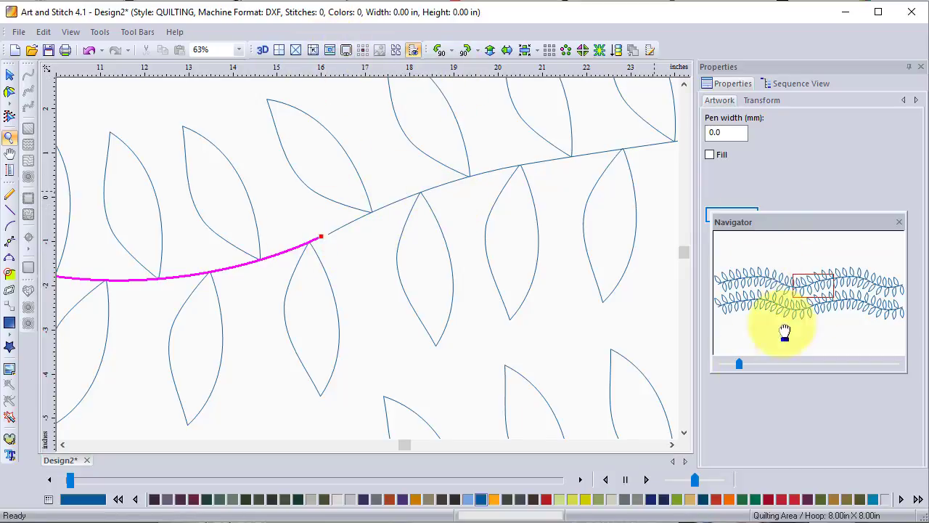
{"action": "mouse_move", "coordinate": [739, 366]}
{"action": "left_mouse_down"}
{"action": "mouse_move", "coordinate": [746, 364]}
{"action": "mouse_move", "coordinate": [728, 368]}
{"action": "left_mouse_up"}
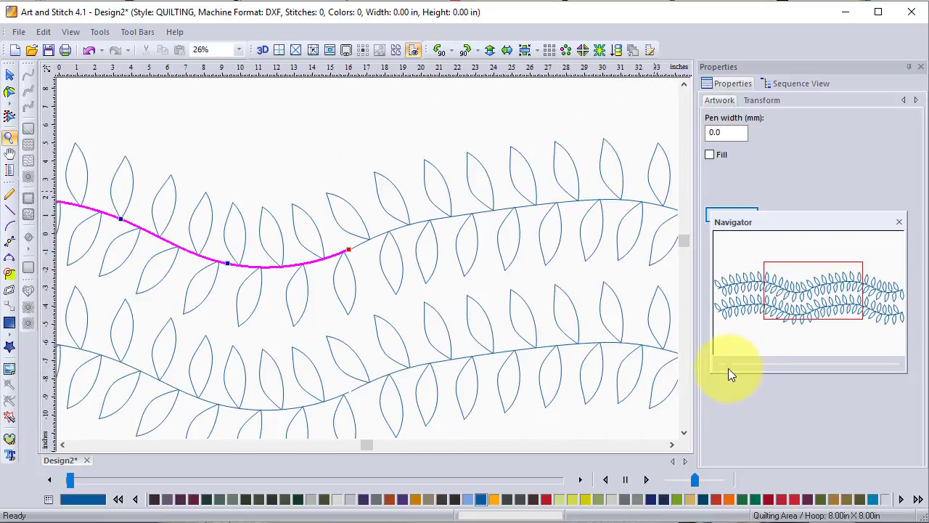
- Ungroup the second vine of the upper row so its leaves can be edited individually, and clear the selection
{"action": "left_click", "coordinate": [10, 76]}
{"action": "left_click", "coordinate": [357, 228]}
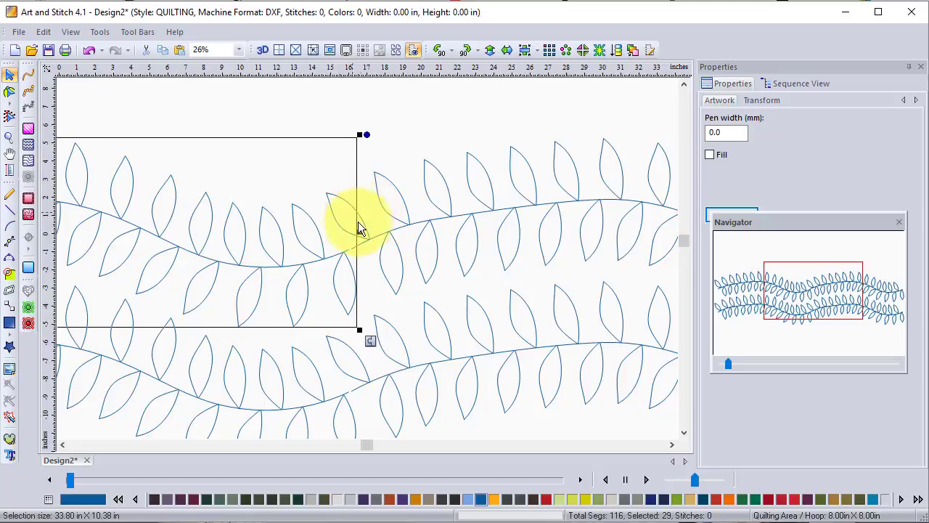
{"action": "left_click", "coordinate": [400, 280]}
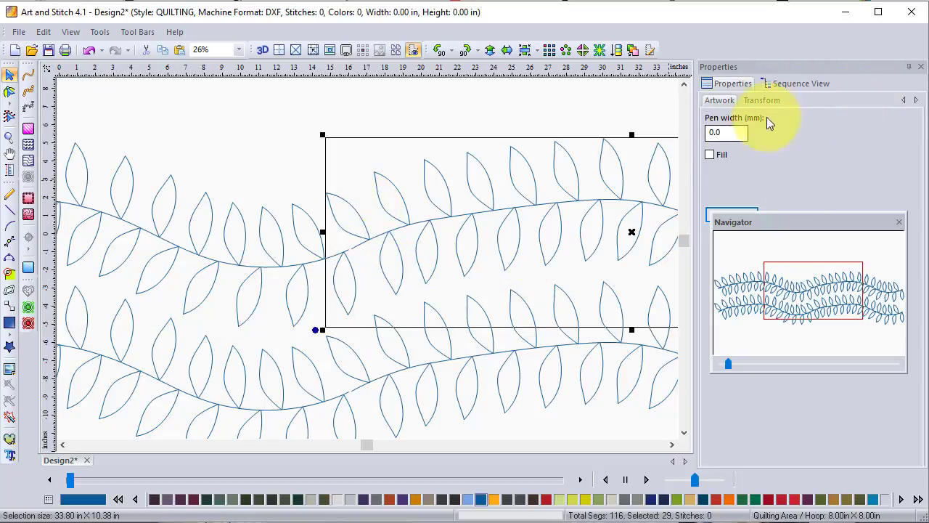
{"action": "right_click", "coordinate": [504, 249]}
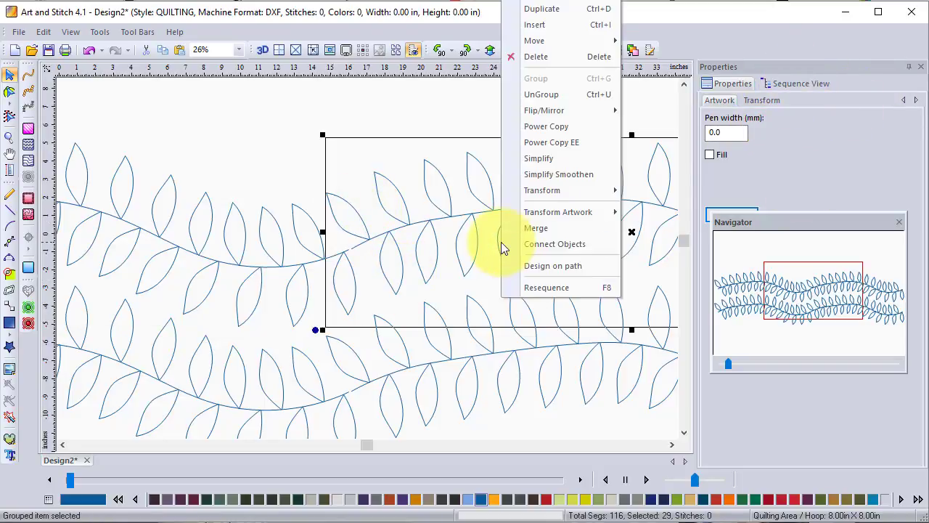
{"action": "left_click", "coordinate": [545, 92]}
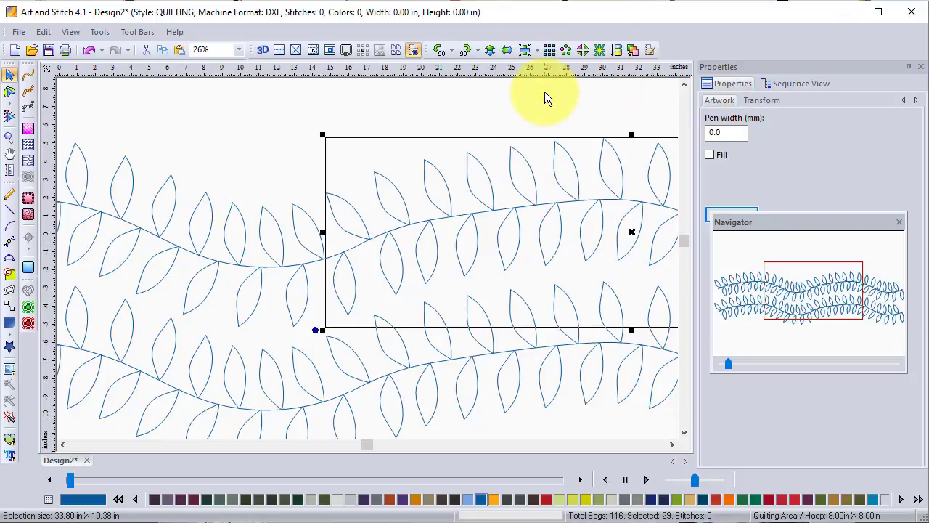
{"action": "left_click", "coordinate": [228, 131]}
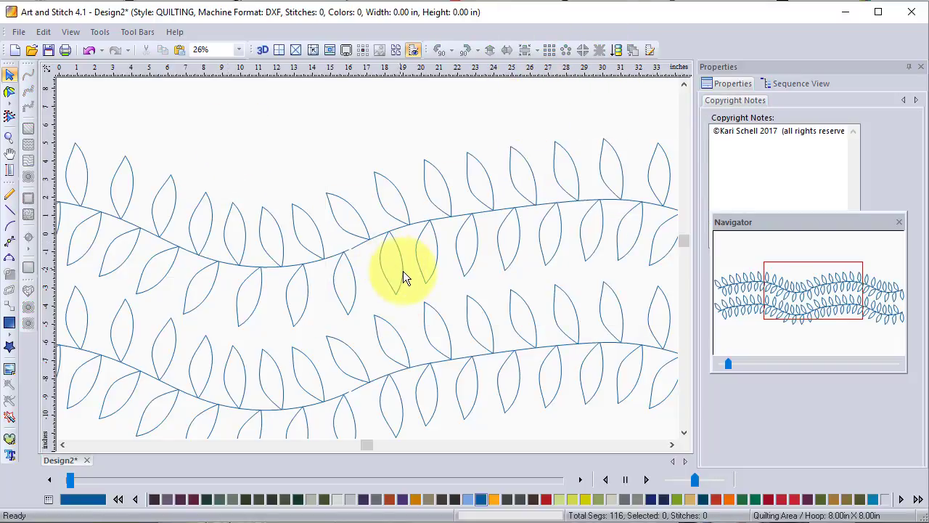
- Move the first leaf below the ungrouped vine's stem slightly left and rotate it slightly clockwise for more even spacing
{"action": "left_click", "coordinate": [401, 271]}
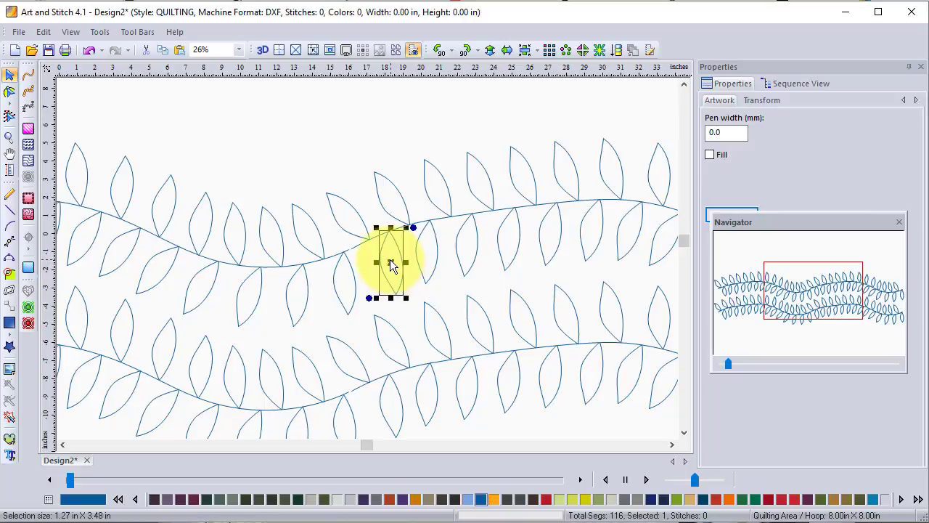
{"action": "left_click", "coordinate": [390, 259]}
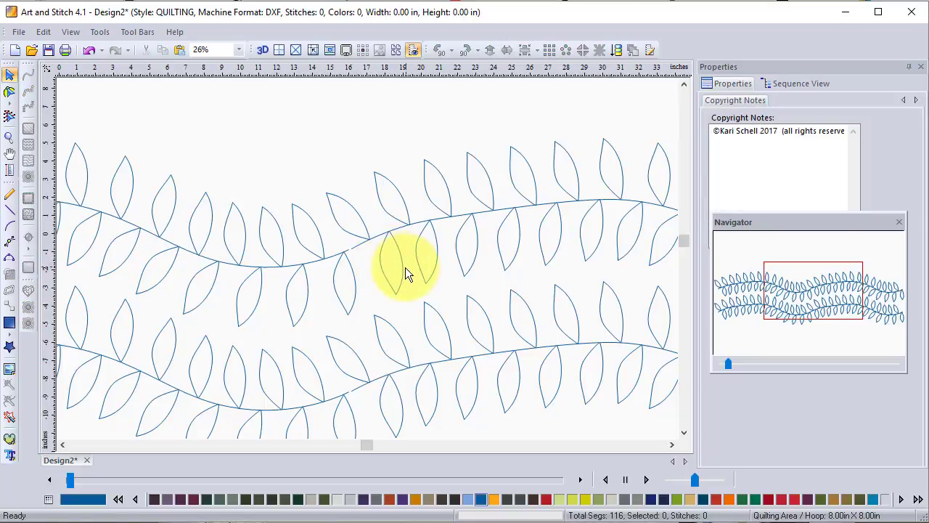
{"action": "left_click", "coordinate": [406, 268]}
{"action": "left_click_drag", "start_coordinate": [392, 265], "coordinate": [393, 266]}
{"action": "right_click", "coordinate": [394, 266]}
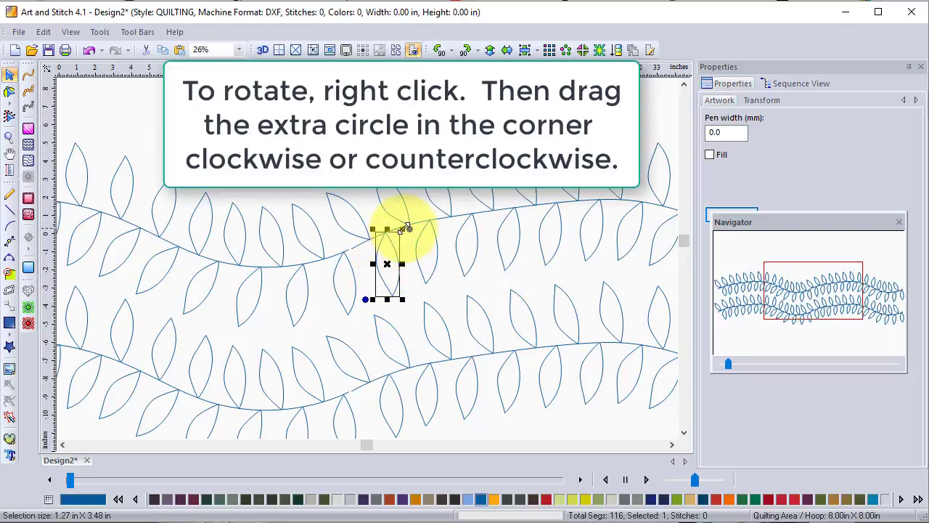
{"action": "left_click_drag", "start_coordinate": [411, 228], "coordinate": [411, 234]}
{"action": "left_click_drag", "start_coordinate": [388, 266], "coordinate": [394, 269]}
{"action": "right_click", "coordinate": [401, 251]}
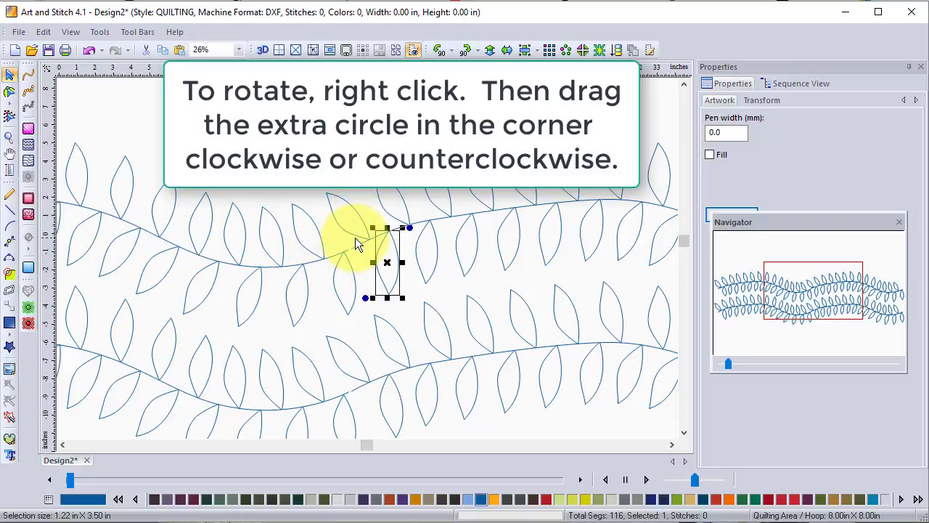
{"action": "key", "text": "Escape"}
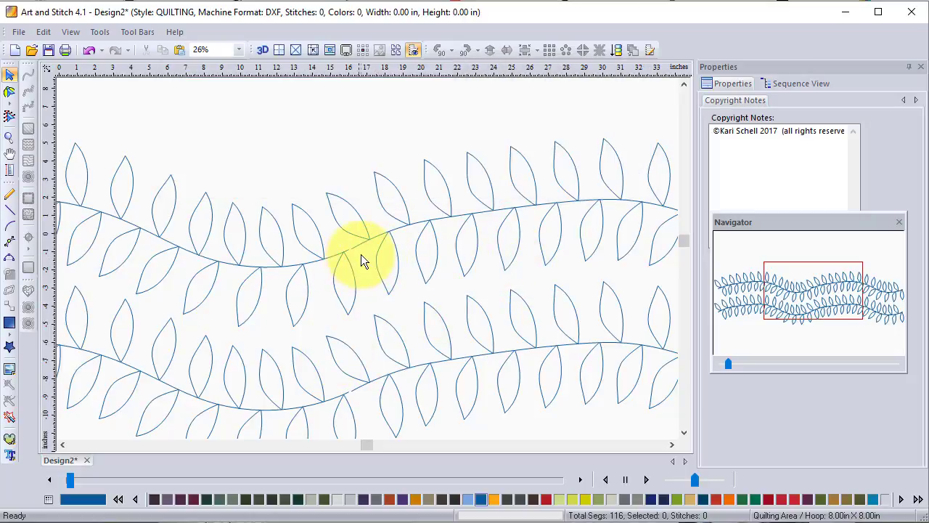
{"action": "left_click_drag", "start_coordinate": [362, 258], "coordinate": [397, 275]}
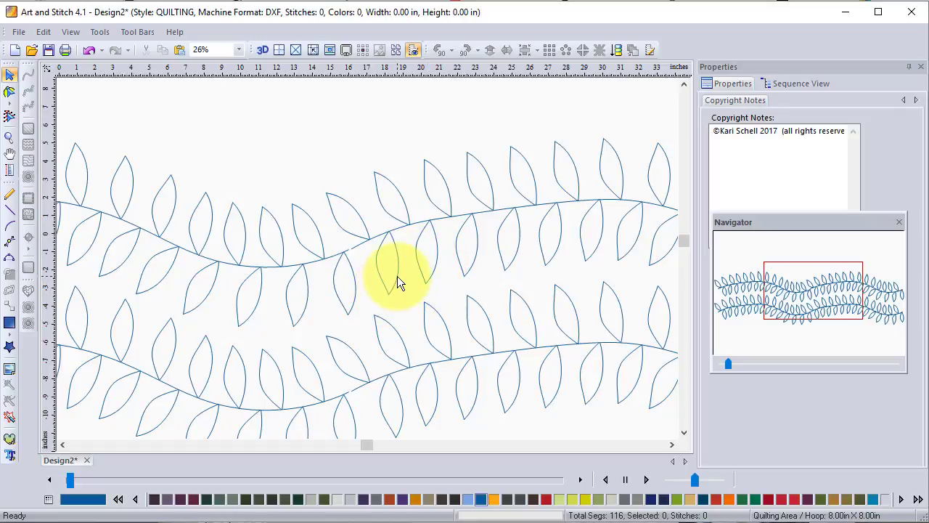
{"action": "key", "text": "Escape"}
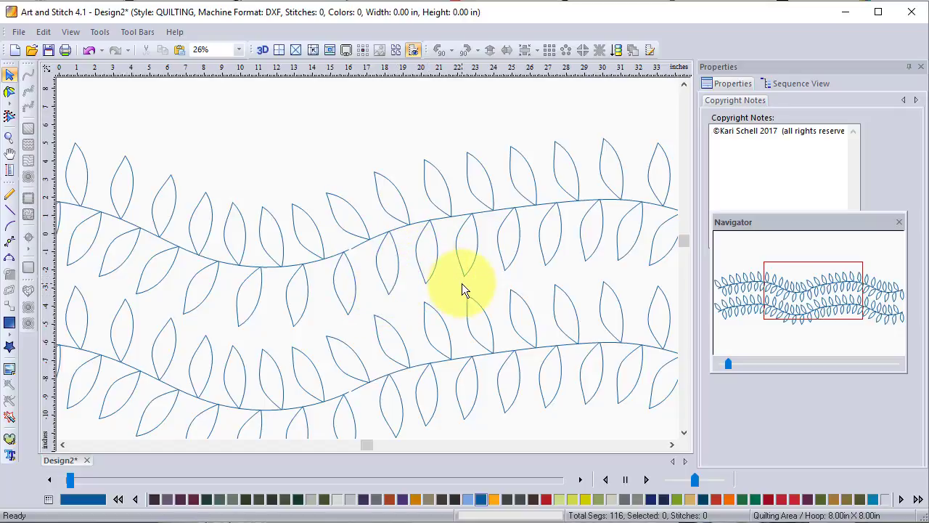
- Display the object sequence and delete the other upper vine and both lower-row vines, keeping only the ungrouped vine
{"action": "left_click", "coordinate": [801, 84]}
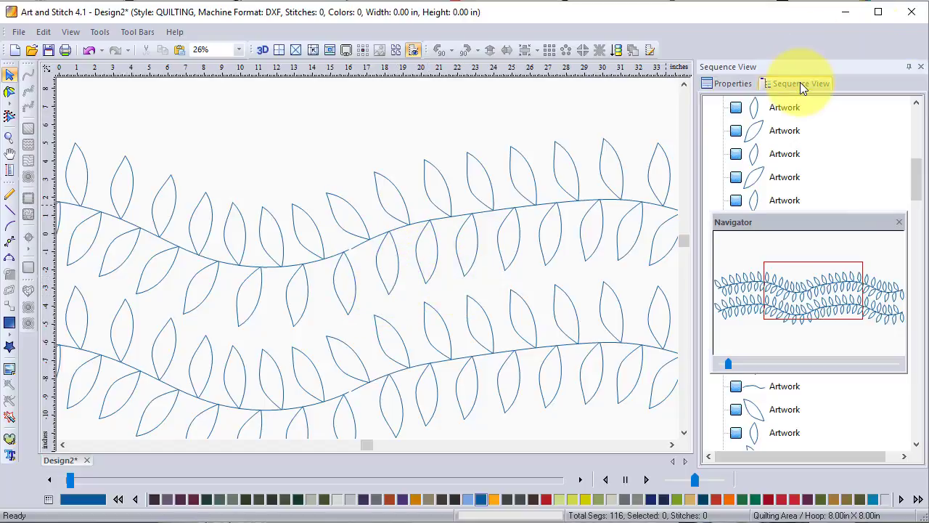
{"action": "left_click", "coordinate": [249, 270]}
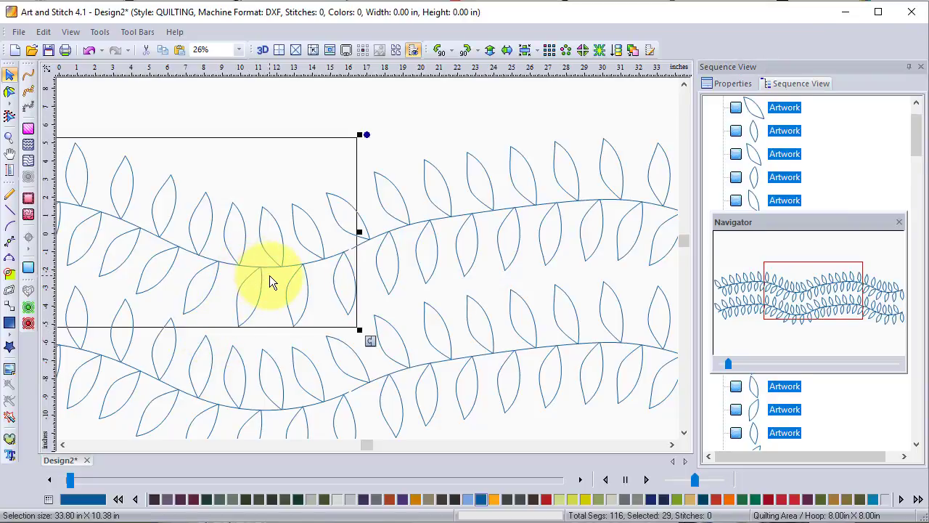
{"action": "key", "text": "Delete"}
{"action": "left_click", "coordinate": [217, 408]}
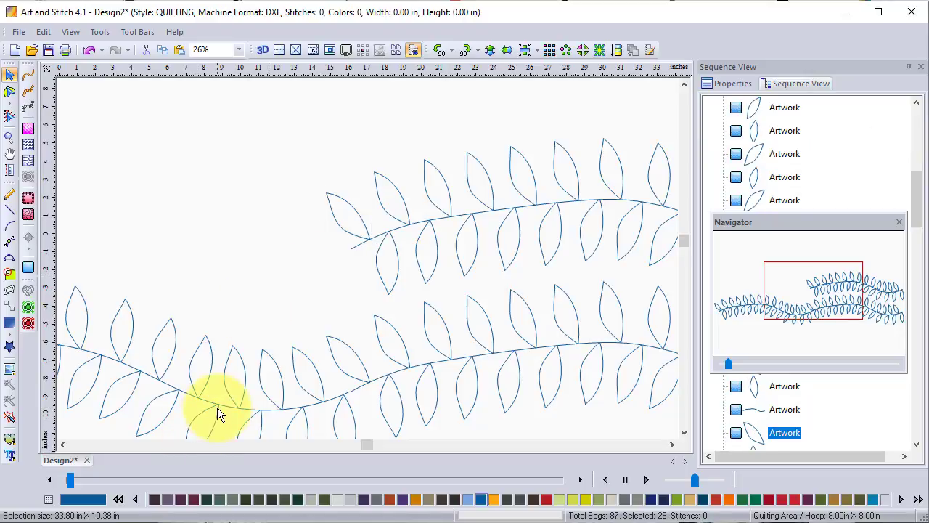
{"action": "key", "text": "Delete"}
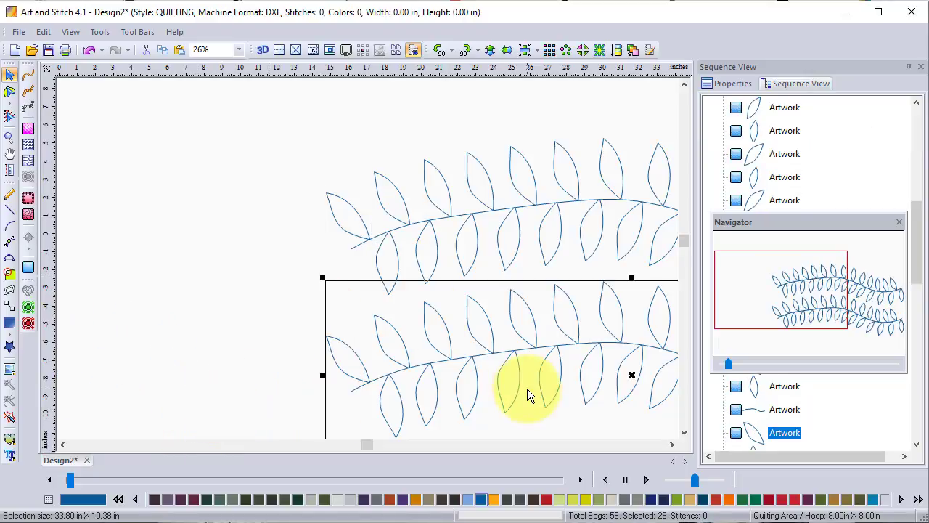
{"action": "key", "text": "Delete"}
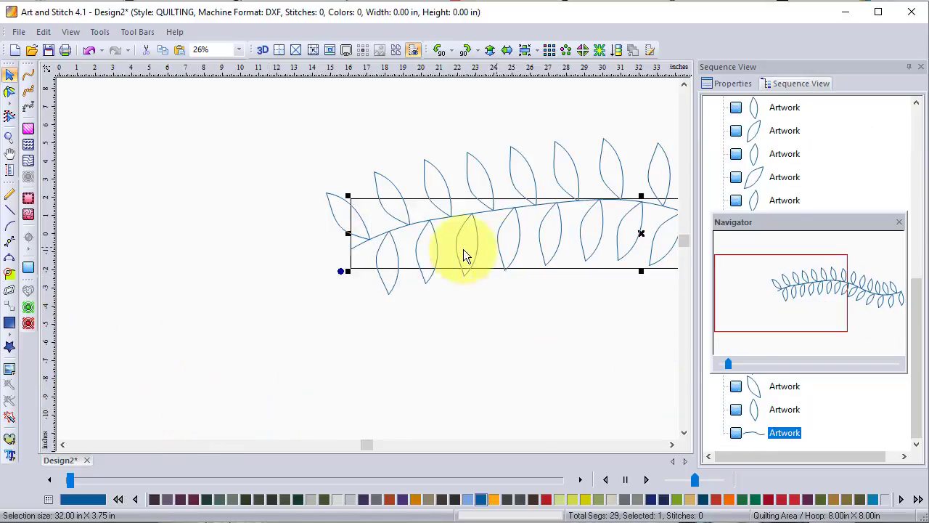
- Select all pieces of the remaining vine and centre the whole design on the workspace origin
{"action": "key", "text": "ctrl+0"}
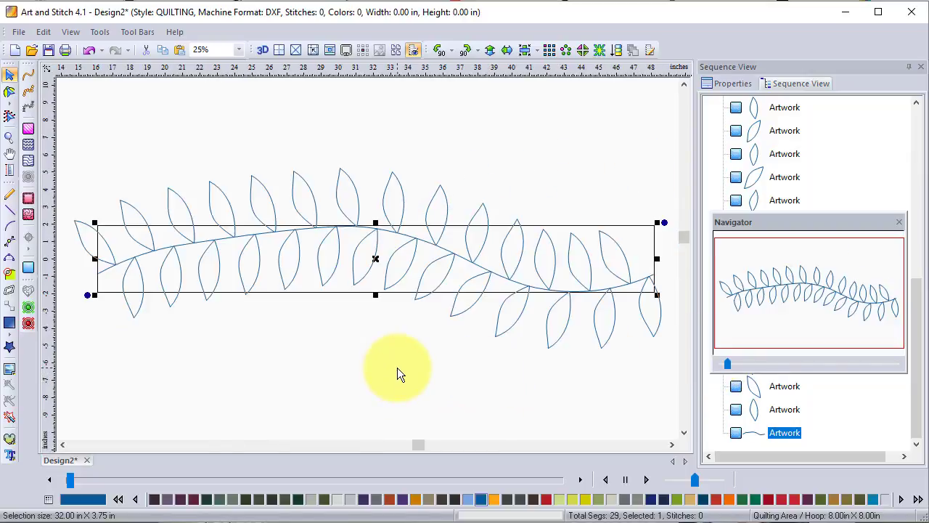
{"action": "left_click_drag", "start_coordinate": [918, 318], "coordinate": [905, 139]}
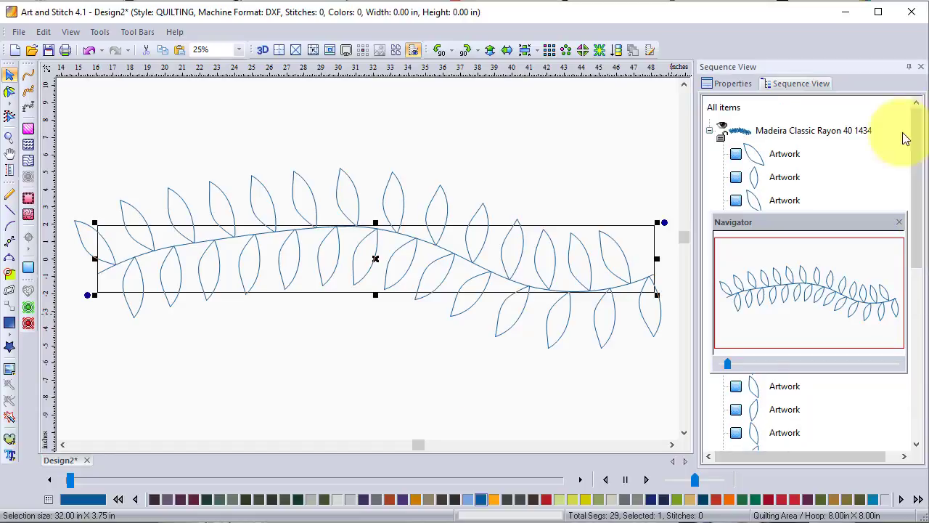
{"action": "left_click", "coordinate": [817, 133]}
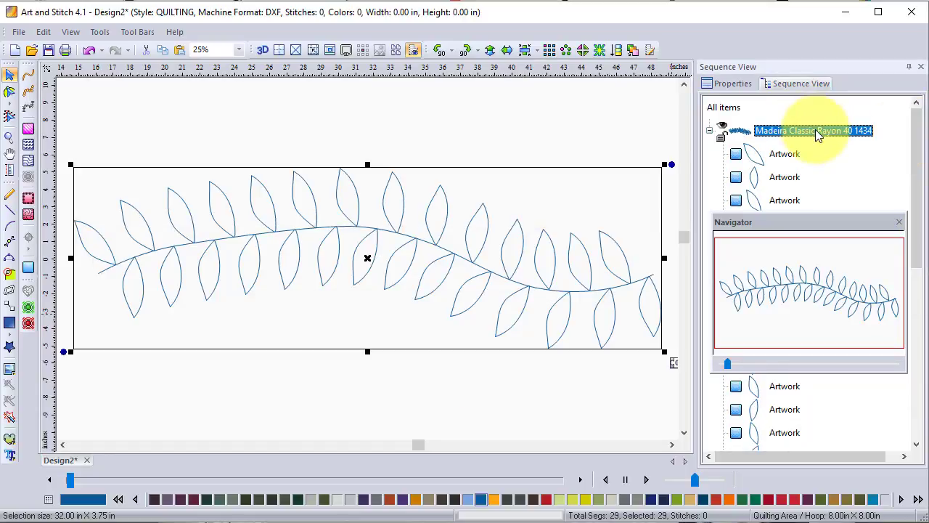
{"action": "left_click", "coordinate": [525, 52]}
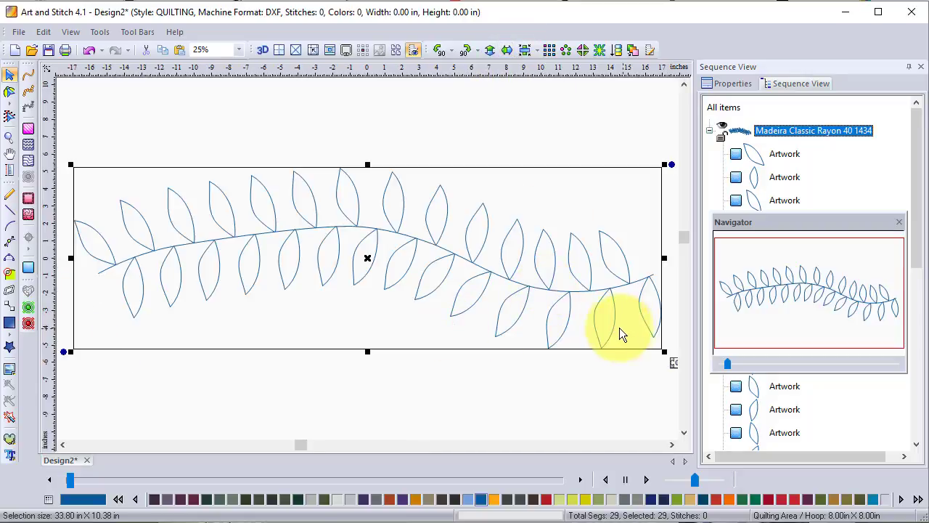
- Edit the outline of the stem and split it at the base of the first leaf below it
{"action": "left_click", "coordinate": [10, 92]}
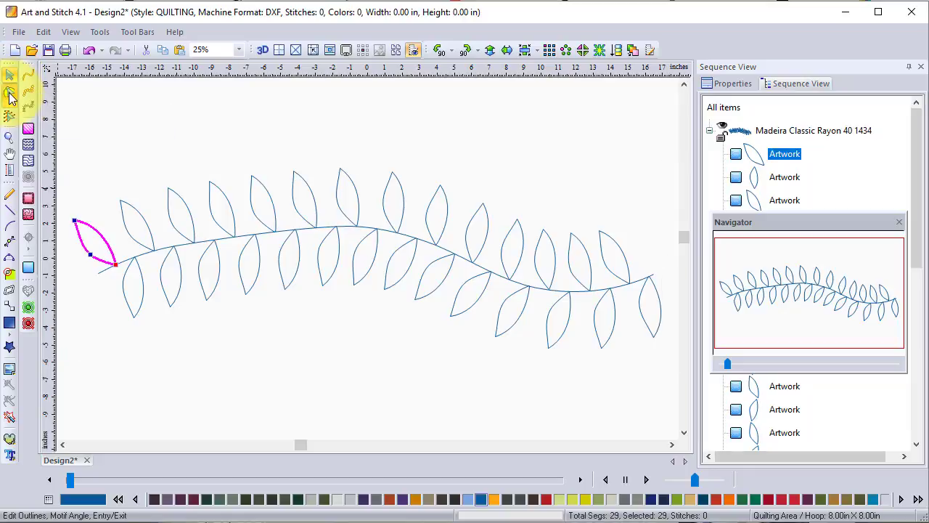
{"action": "left_click", "coordinate": [164, 253]}
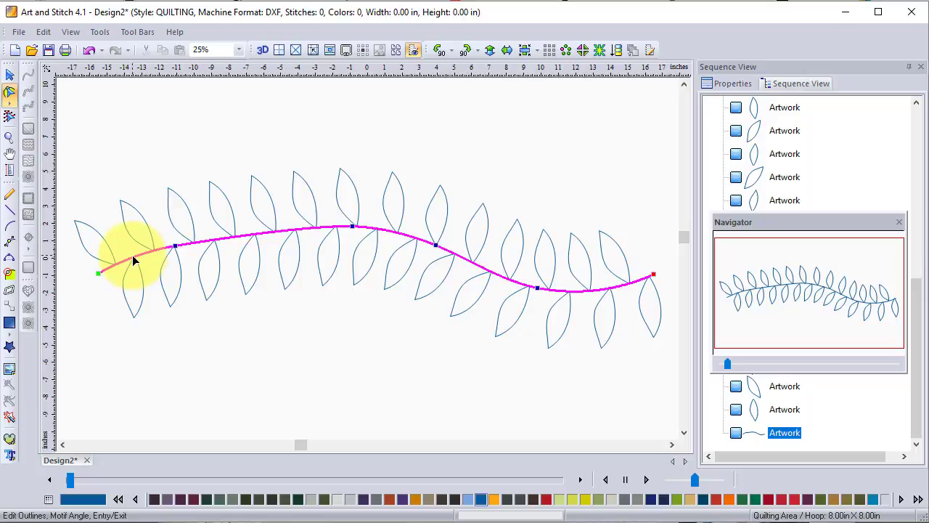
{"action": "right_click", "coordinate": [133, 260]}
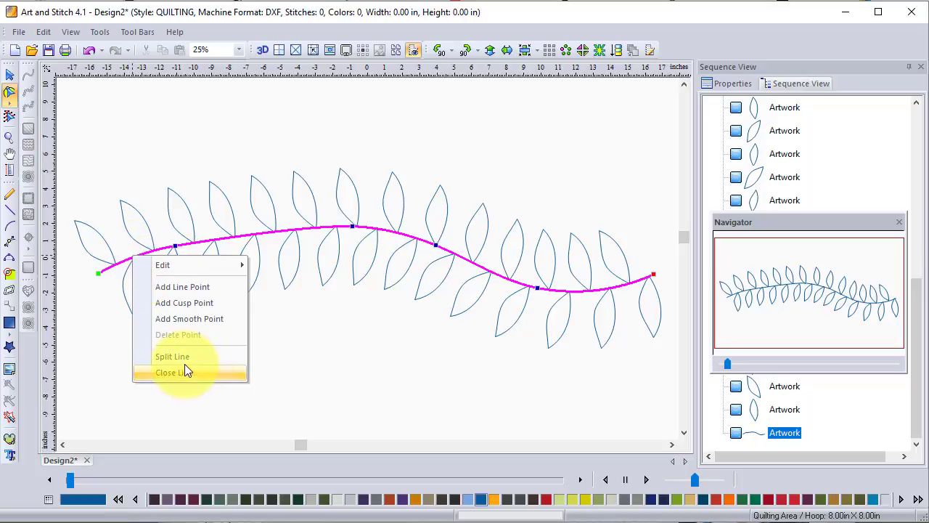
{"action": "left_click", "coordinate": [184, 361]}
- Continue splitting the stem at the base of each following leaf, toward the vine's far end
{"action": "left_click", "coordinate": [161, 253]}
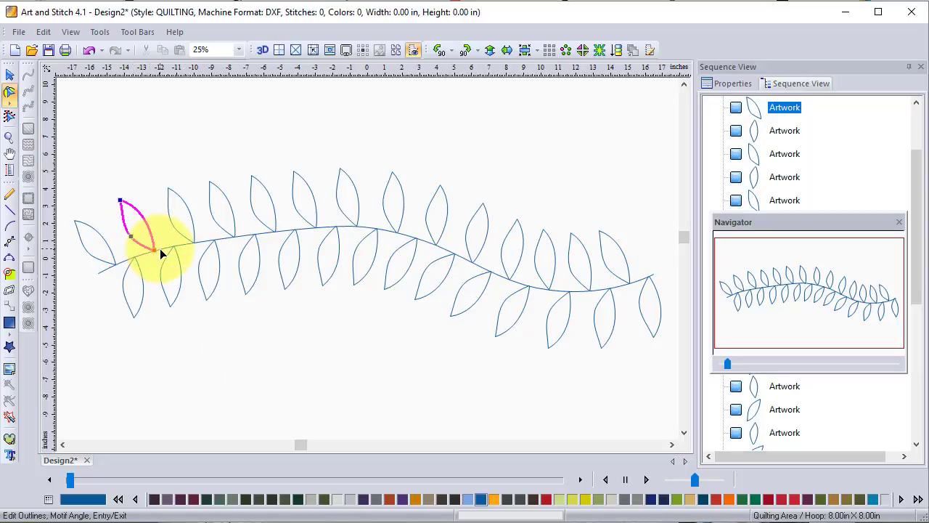
{"action": "left_click", "coordinate": [158, 252]}
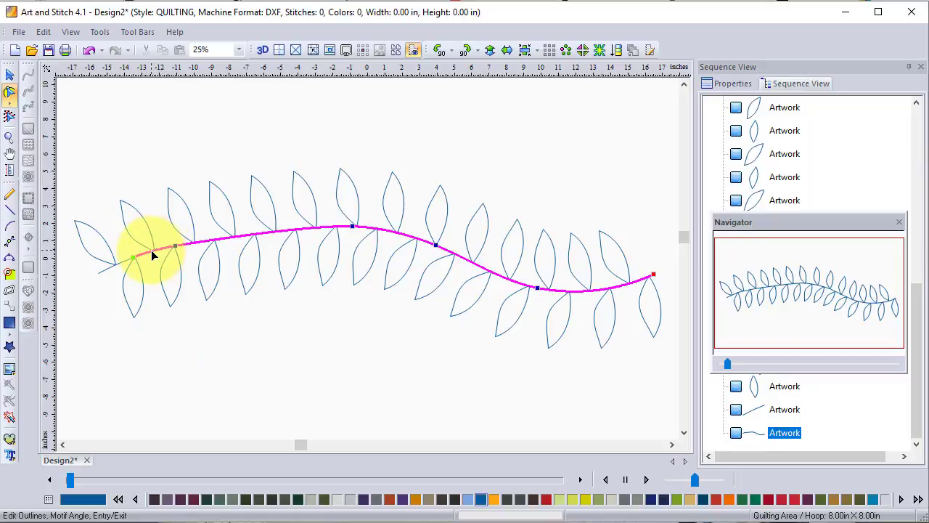
{"action": "right_click", "coordinate": [153, 251]}
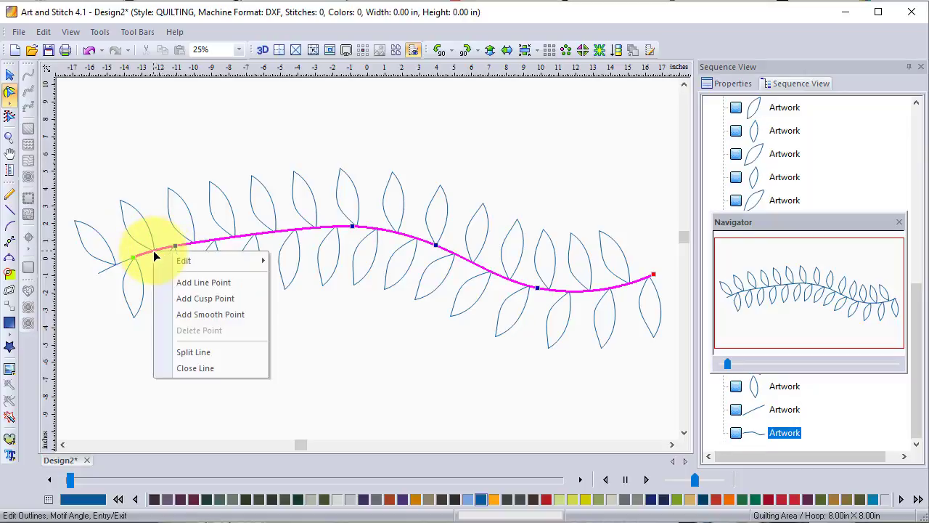
{"action": "left_click", "coordinate": [204, 354]}
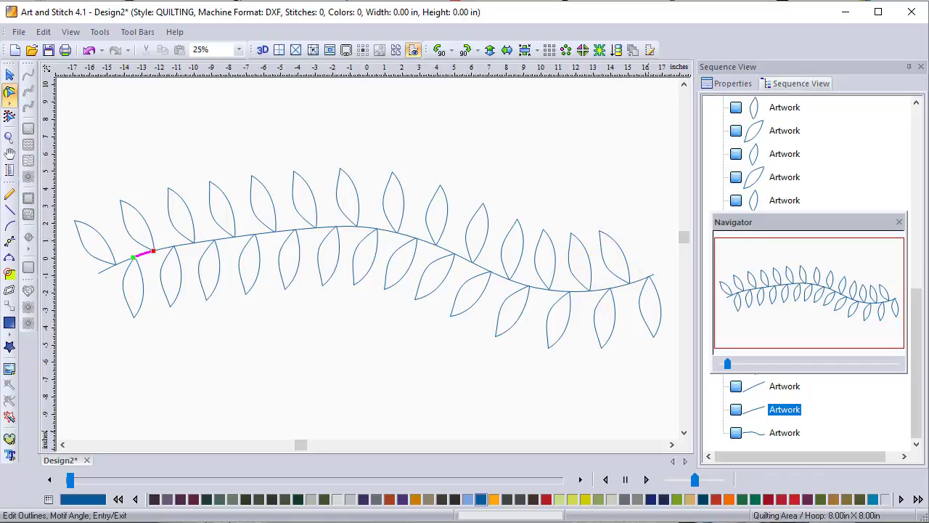
{"action": "right_click", "coordinate": [194, 244]}
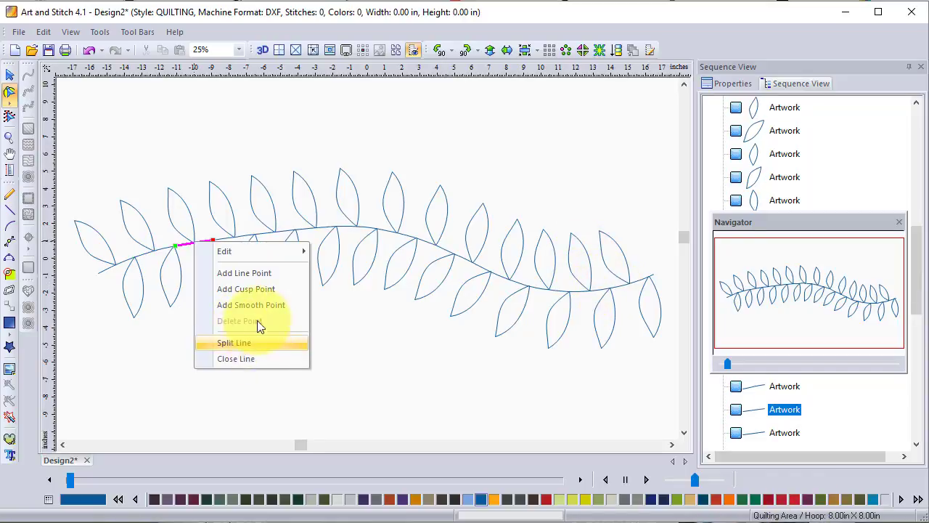
{"action": "left_click", "coordinate": [242, 349]}
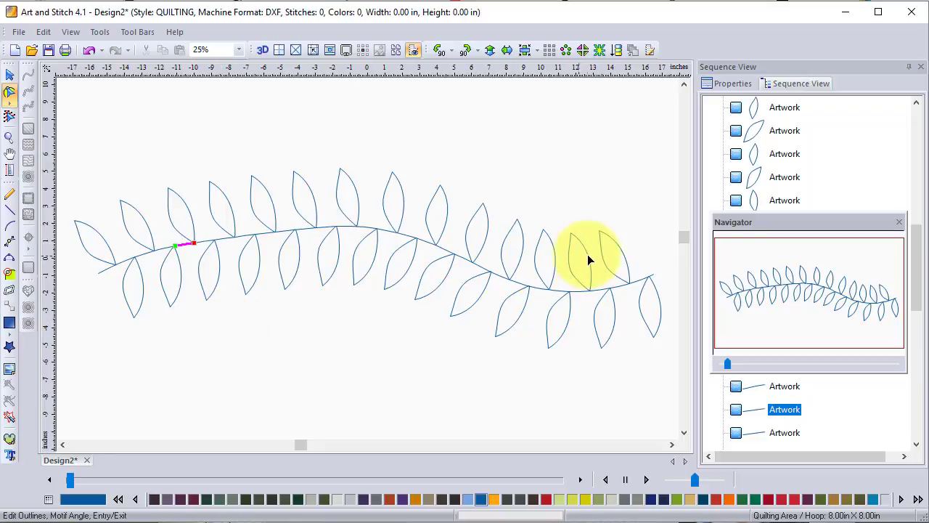
{"action": "left_click", "coordinate": [640, 280]}
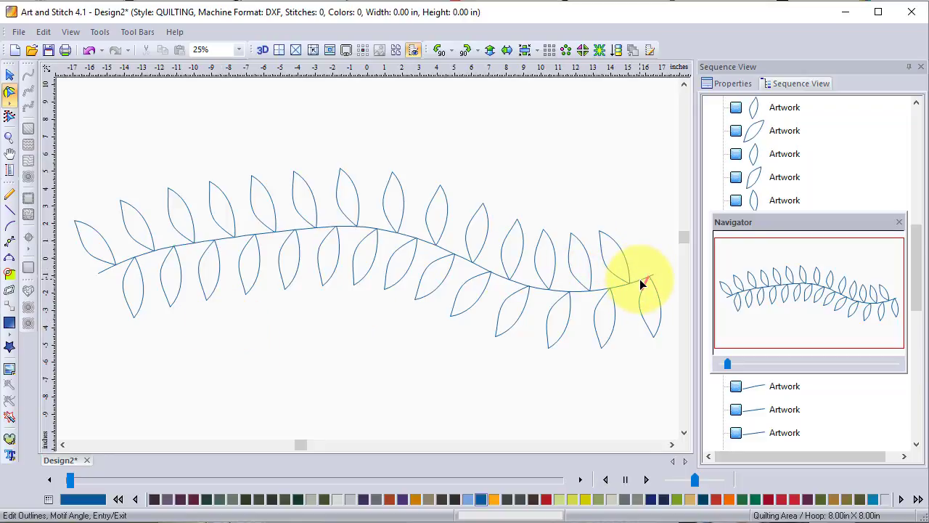
{"action": "left_click", "coordinate": [623, 289]}
{"action": "left_click", "coordinate": [618, 286]}
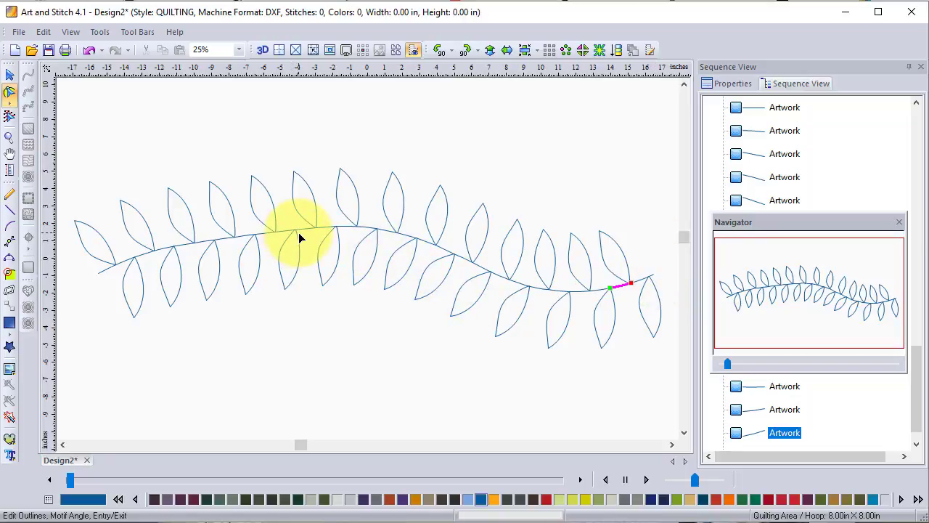
- Split the end piece of the stem at the base of the last leaf below it
{"action": "left_click_drag", "start_coordinate": [726, 363], "coordinate": [745, 361]}
{"action": "left_click_drag", "start_coordinate": [820, 290], "coordinate": [897, 303]}
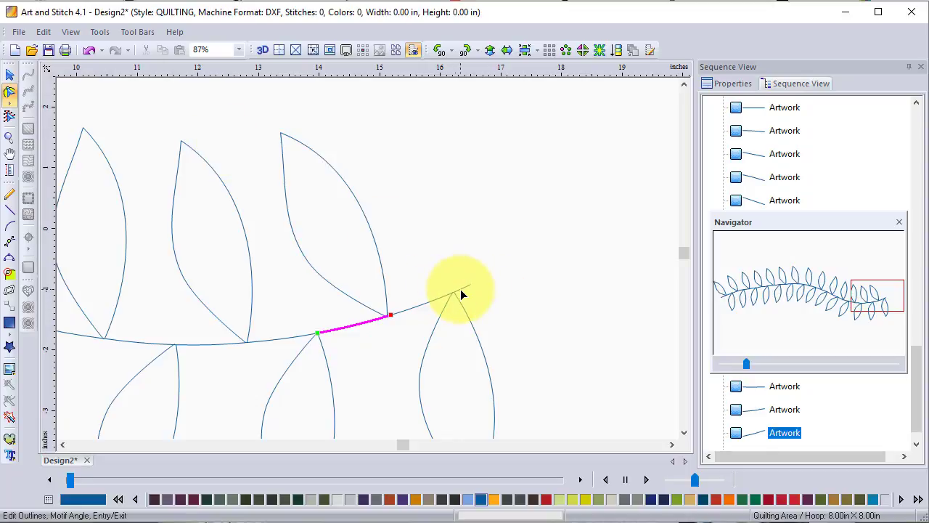
{"action": "left_click", "coordinate": [440, 296]}
{"action": "left_click", "coordinate": [438, 294]}
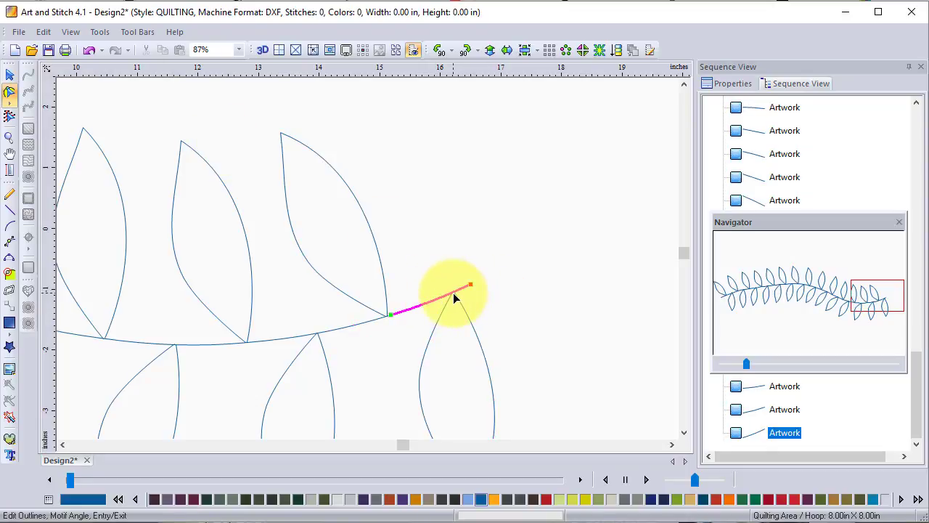
{"action": "right_click", "coordinate": [453, 293]}
{"action": "left_click", "coordinate": [496, 393]}
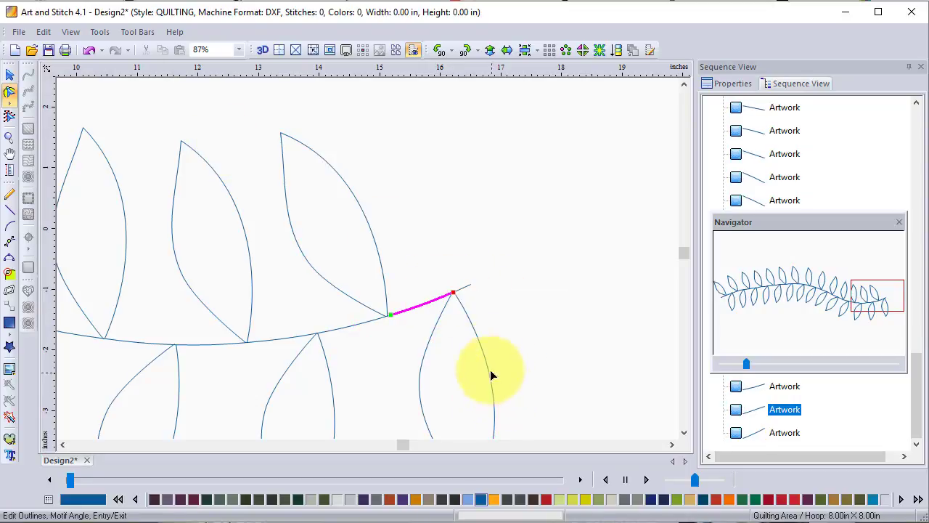
- Pull the last lower leaf's end node and the adjoining stem end aside, and join the short stem tip to the leaf's start
{"action": "left_click_drag", "start_coordinate": [454, 295], "coordinate": [472, 299]}
{"action": "left_click", "coordinate": [460, 299]}
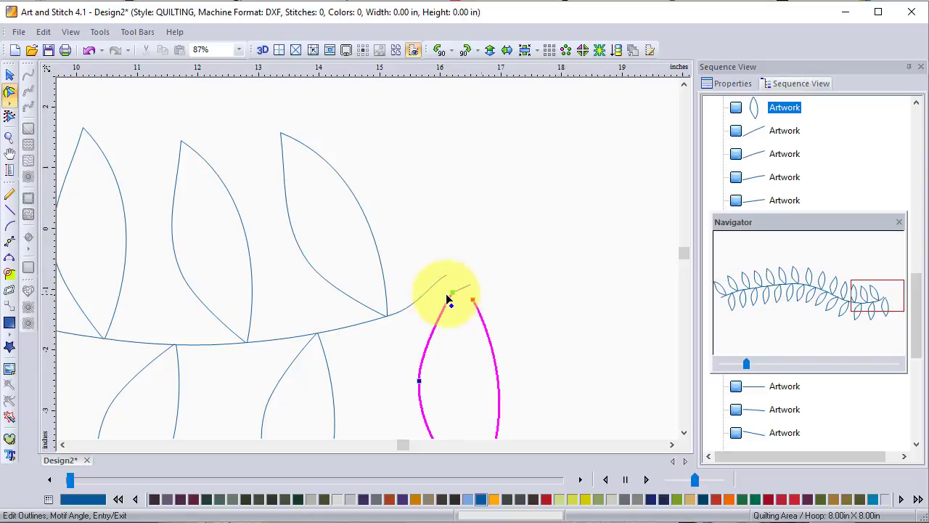
{"action": "left_click", "coordinate": [465, 288]}
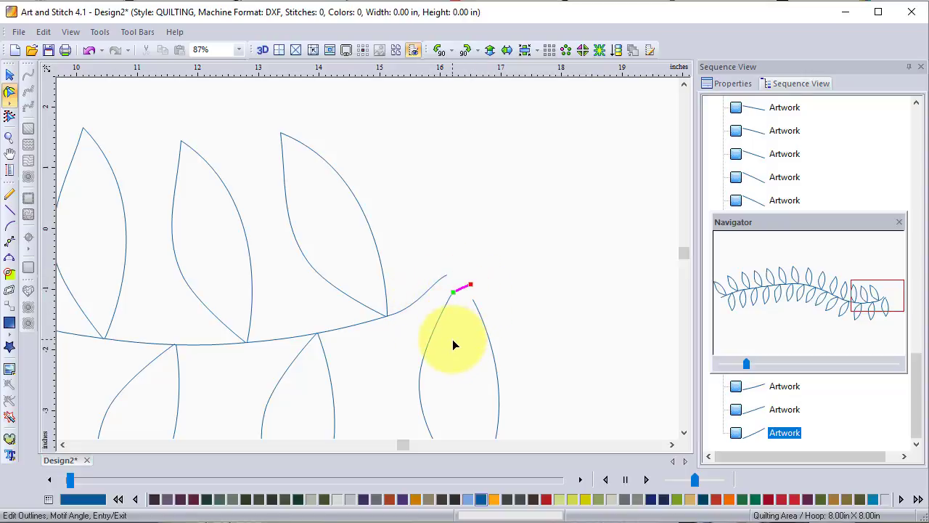
{"action": "left_click", "coordinate": [452, 291]}
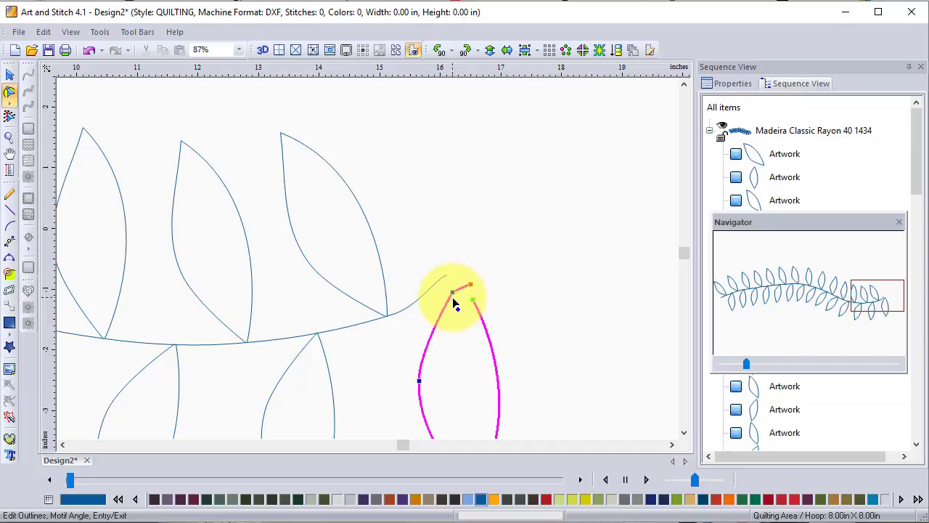
- Turn off snapping to guidelines and turn on snapping to anchors
{"action": "right_click", "coordinate": [413, 71]}
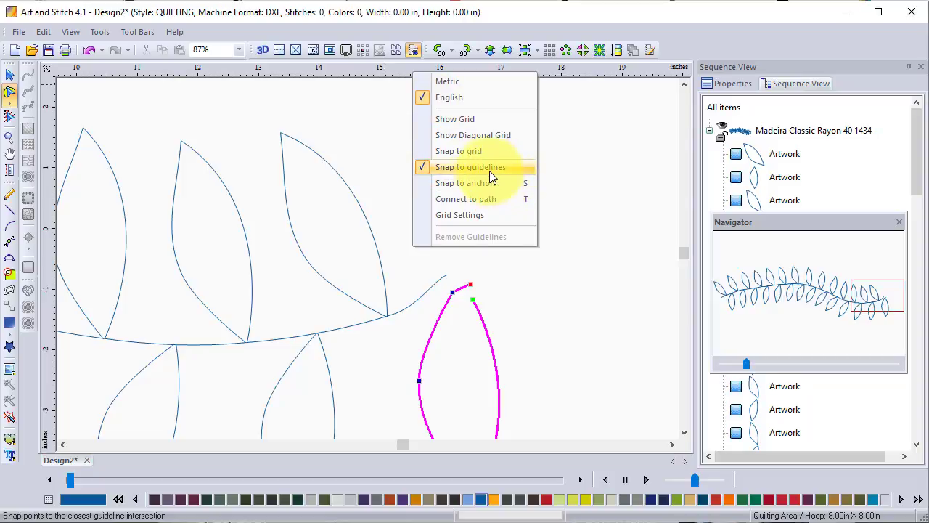
{"action": "left_click", "coordinate": [421, 170]}
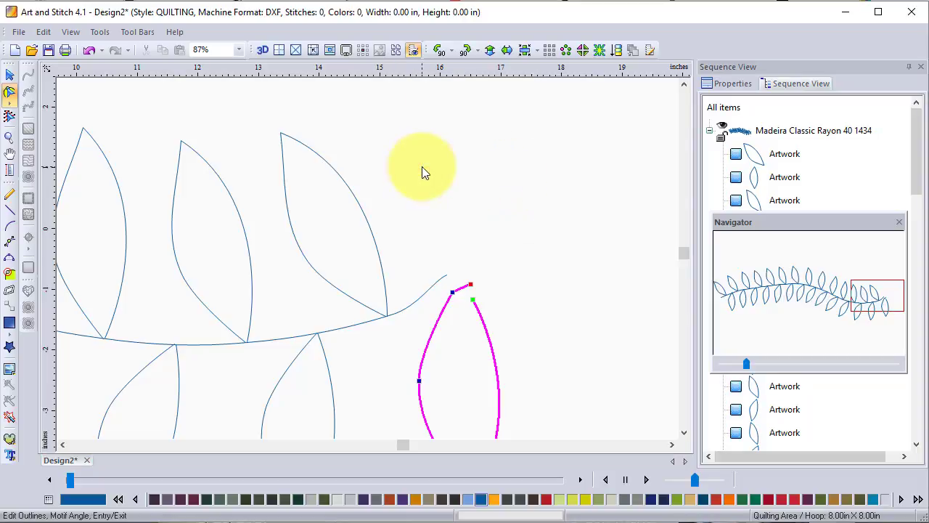
{"action": "right_click", "coordinate": [413, 70]}
{"action": "left_click", "coordinate": [479, 181]}
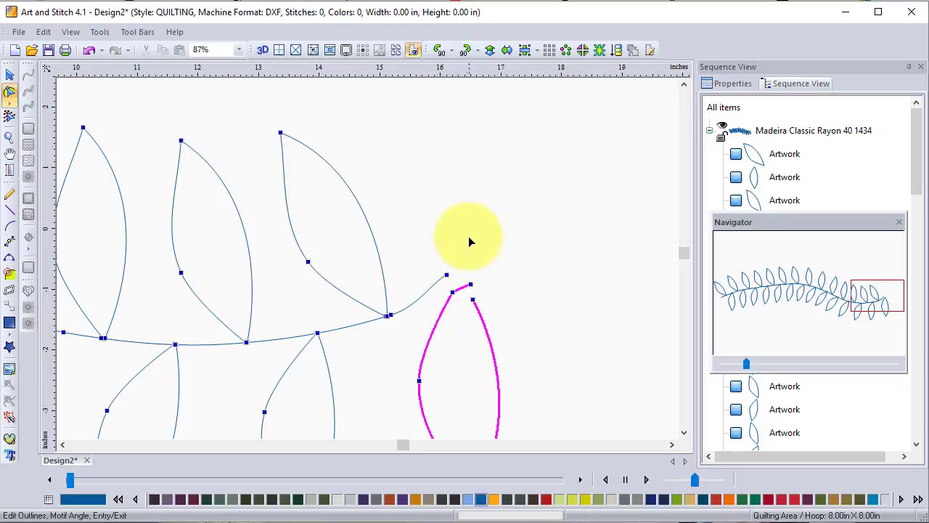
- Join the last lower leaf's open end to the loose stem segment and remove the displaced joint so both meet at the leaf's base
{"action": "left_click", "coordinate": [471, 296]}
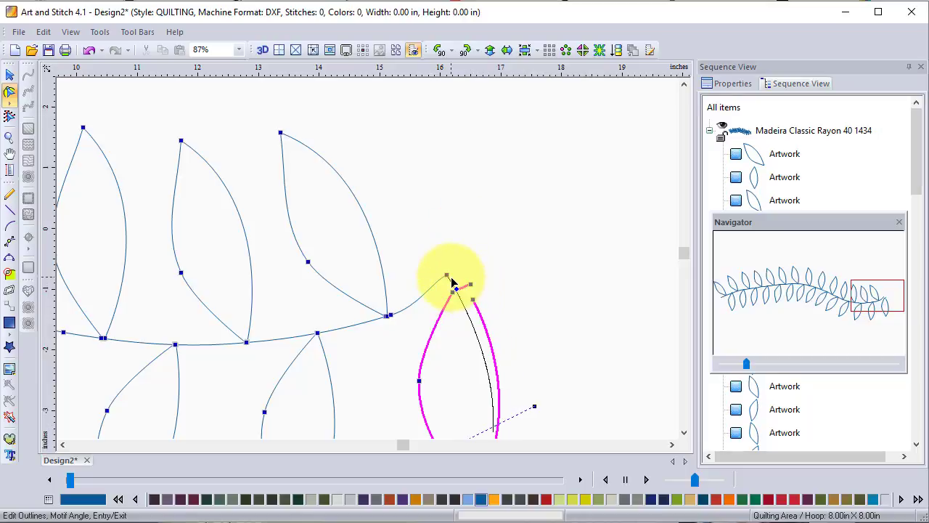
{"action": "left_click", "coordinate": [448, 277]}
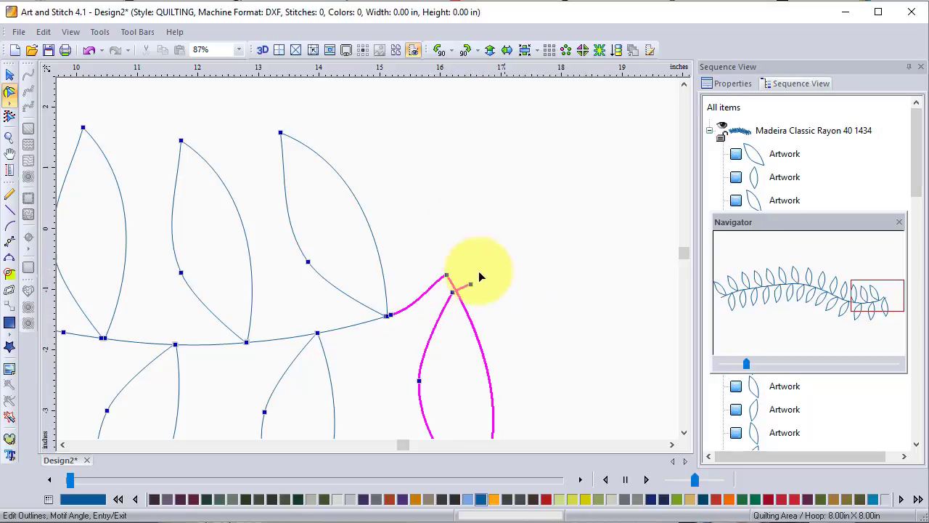
{"action": "left_click", "coordinate": [447, 275]}
{"action": "left_click_drag", "start_coordinate": [450, 277], "coordinate": [447, 278]}
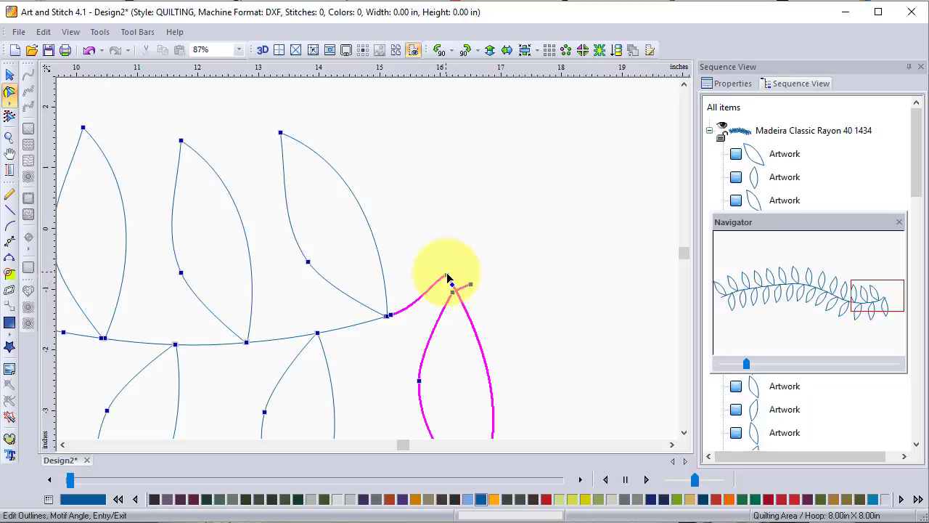
{"action": "key", "text": "Delete"}
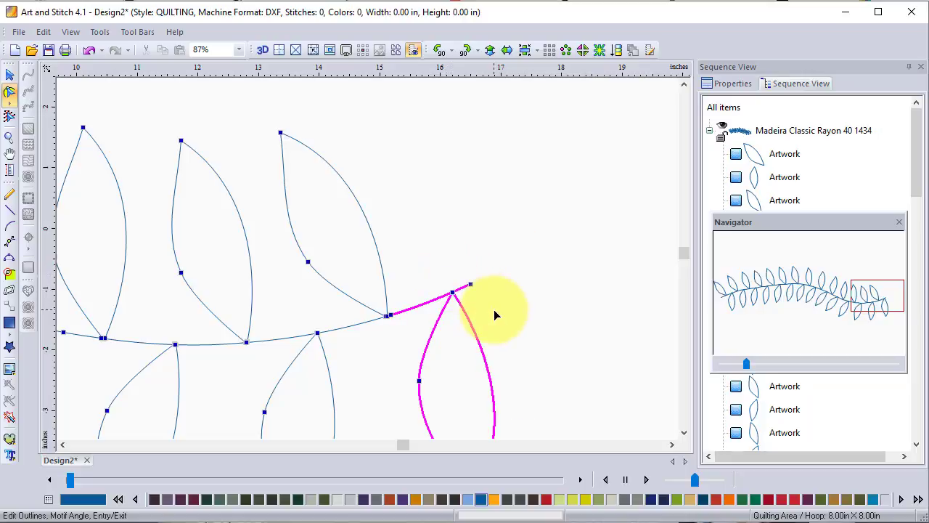
{"action": "left_click", "coordinate": [449, 294]}
- Pull the next stem segment's end and the last upper leaf's end node away from that leaf's base
{"action": "left_click", "coordinate": [387, 317]}
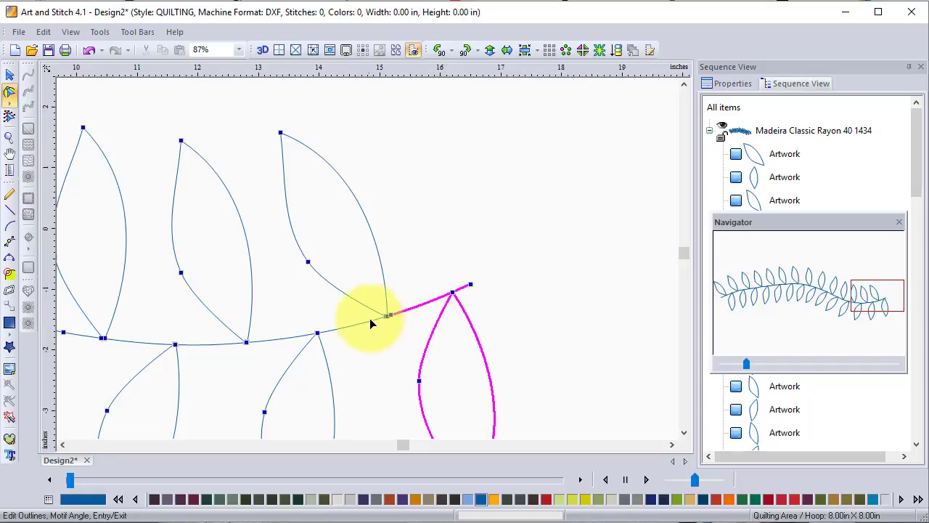
{"action": "left_click", "coordinate": [369, 320]}
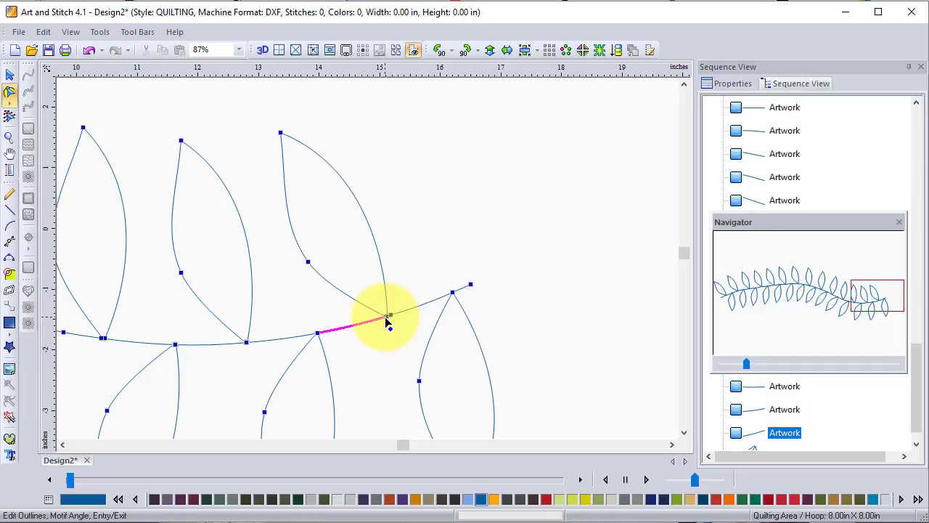
{"action": "left_click_drag", "start_coordinate": [388, 318], "coordinate": [403, 291]}
{"action": "left_click", "coordinate": [385, 297]}
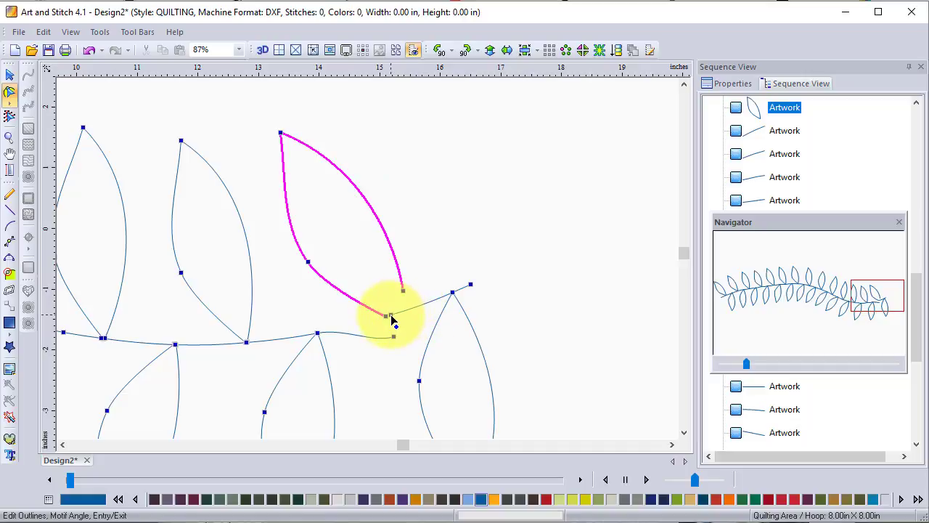
- Join the combined tip-and-leaf path to the last upper leaf's start and bring the leaf's open end back to its base
{"action": "left_click", "coordinate": [407, 308]}
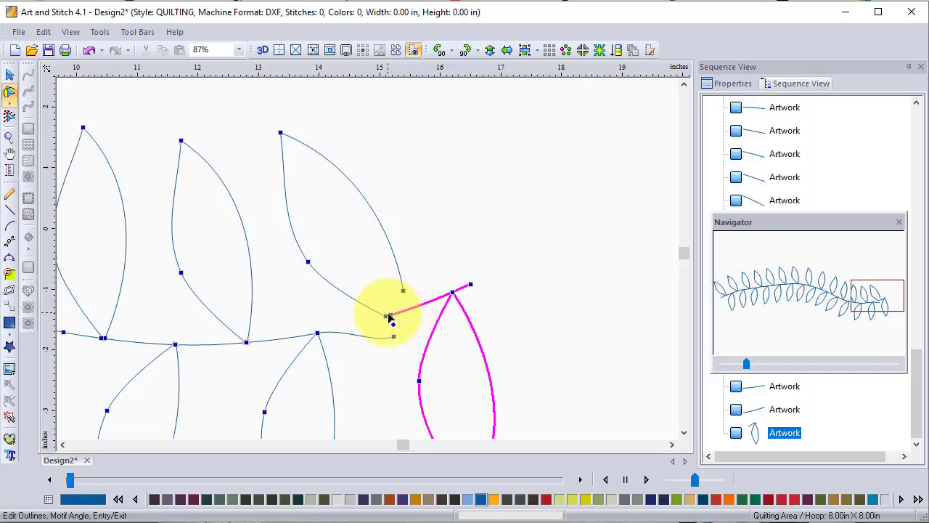
{"action": "left_click", "coordinate": [406, 302]}
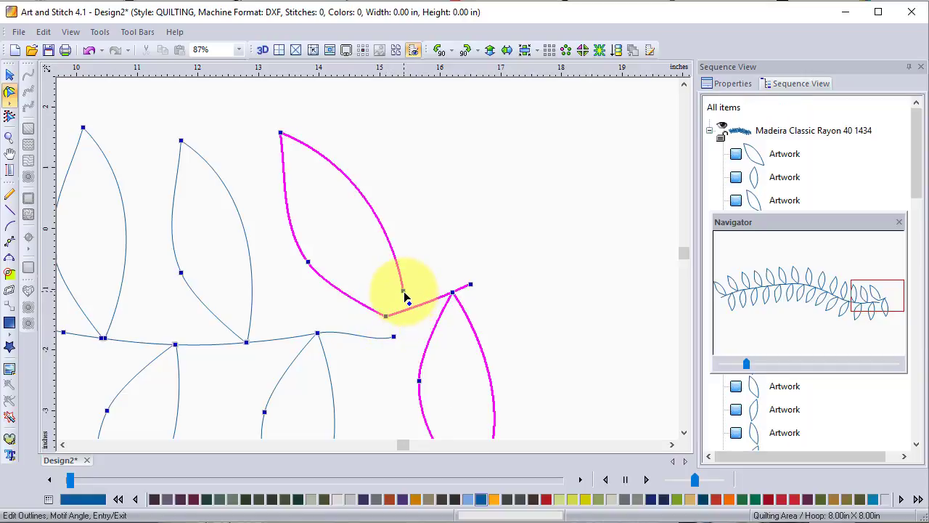
{"action": "left_click_drag", "start_coordinate": [404, 291], "coordinate": [387, 318]}
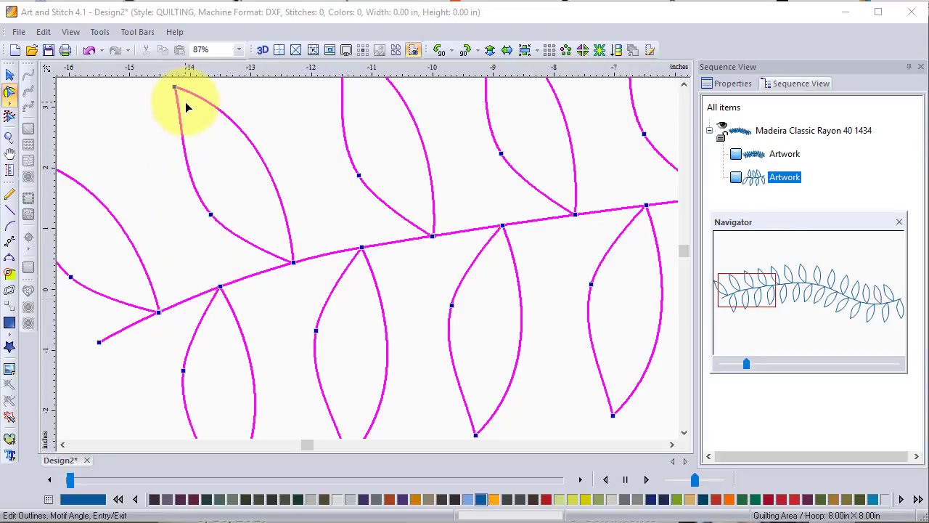
- Place a horizontal guideline through the starting point of the joined vine's stem
{"action": "left_click_drag", "start_coordinate": [220, 67], "coordinate": [189, 346]}
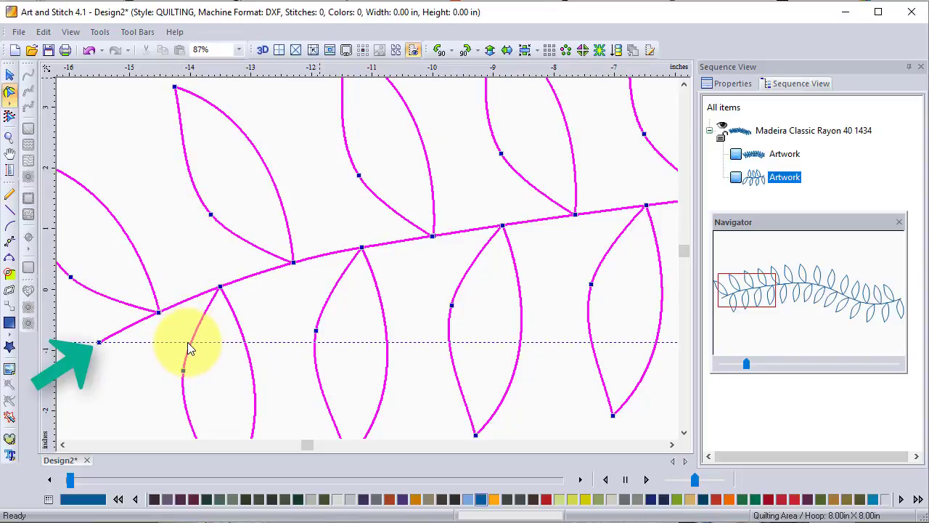
- Turn on snapping to guidelines and turn off snapping to anchors
{"action": "left_click_drag", "start_coordinate": [188, 348], "coordinate": [188, 349]}
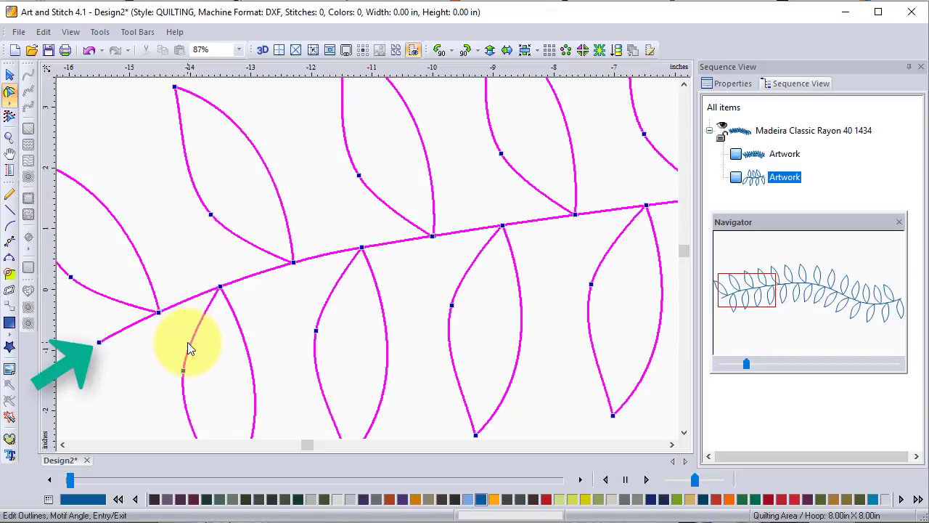
{"action": "right_click", "coordinate": [291, 69]}
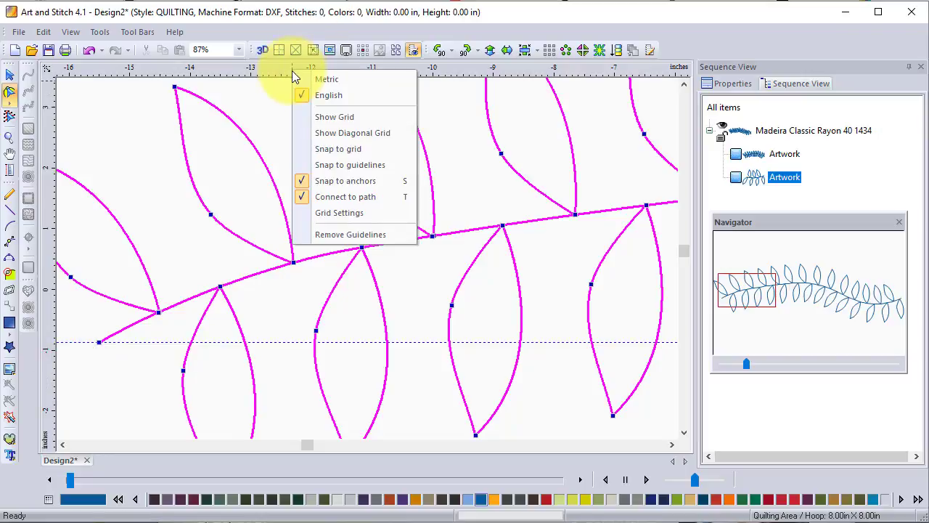
{"action": "left_click", "coordinate": [305, 167]}
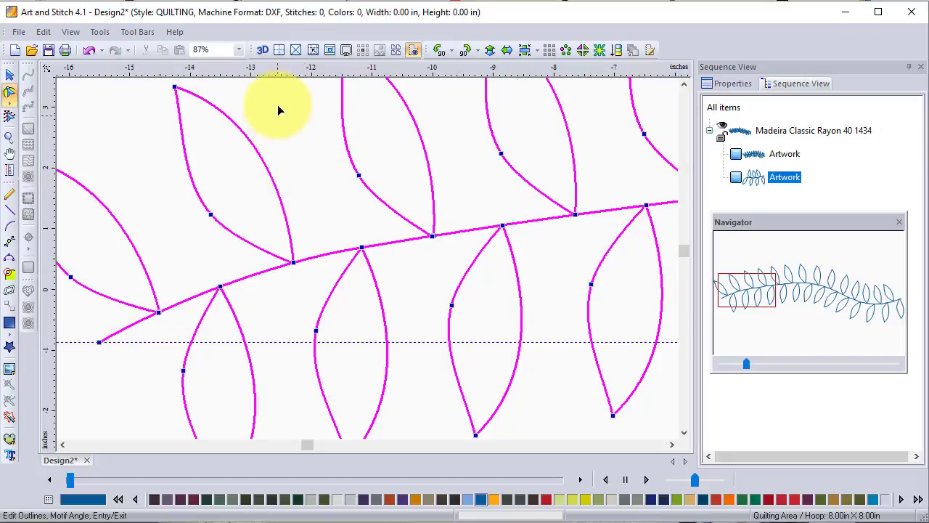
{"action": "right_click", "coordinate": [286, 69]}
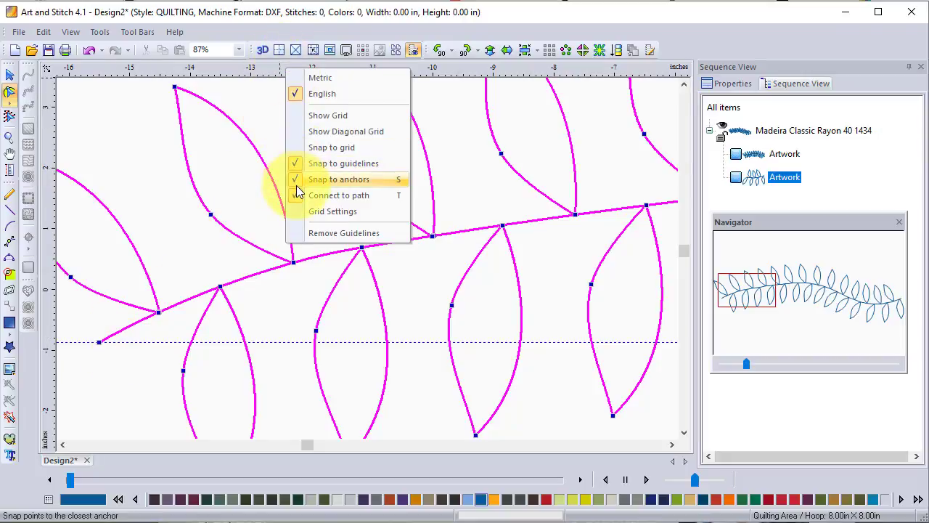
{"action": "left_click", "coordinate": [296, 180]}
{"action": "right_click", "coordinate": [296, 69]}
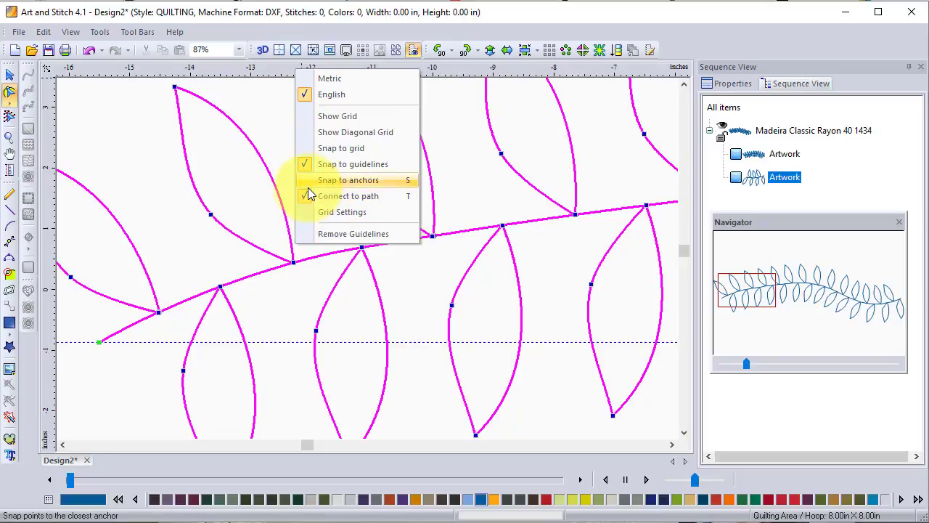
- Snap the vine's start point and the stem's end point at the far tip onto the horizontal guideline
{"action": "left_click", "coordinate": [98, 342]}
{"action": "left_click", "coordinate": [95, 385]}
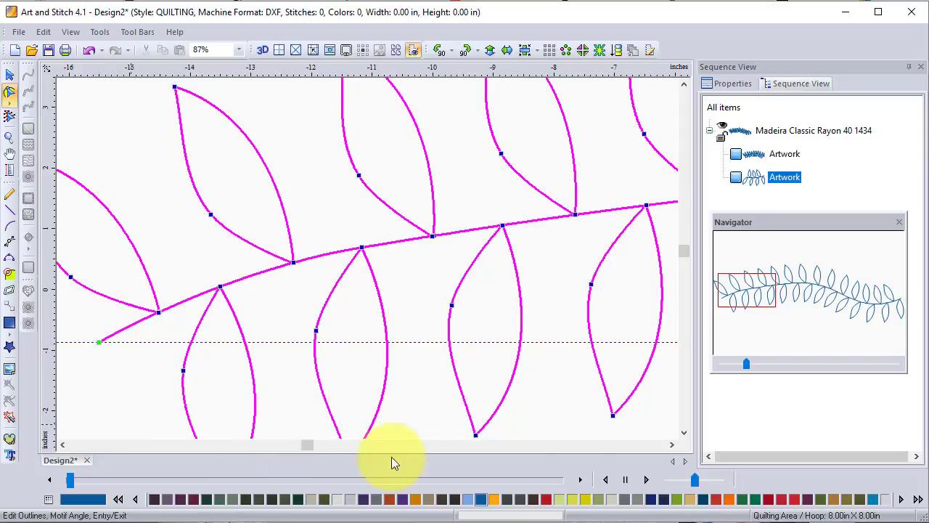
{"action": "left_click_drag", "start_coordinate": [798, 293], "coordinate": [901, 307]}
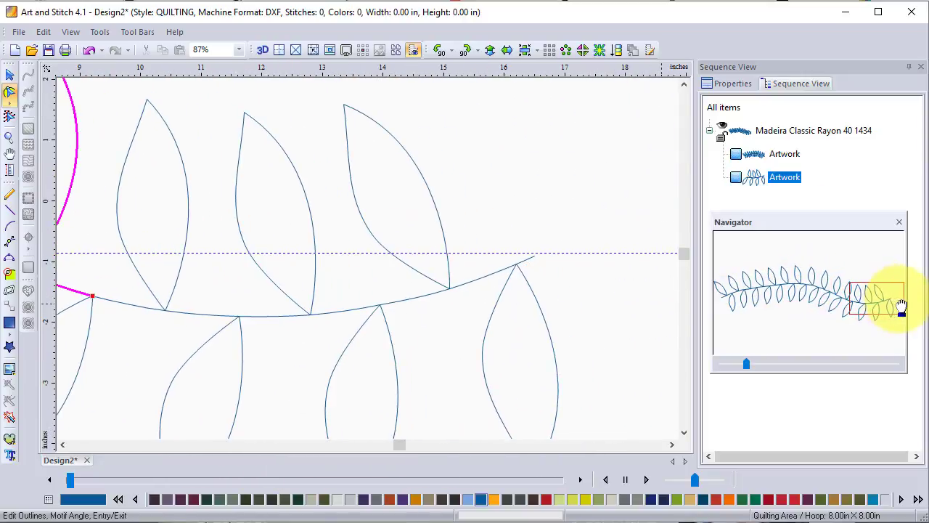
{"action": "left_click", "coordinate": [530, 261]}
{"action": "left_click", "coordinate": [535, 255]}
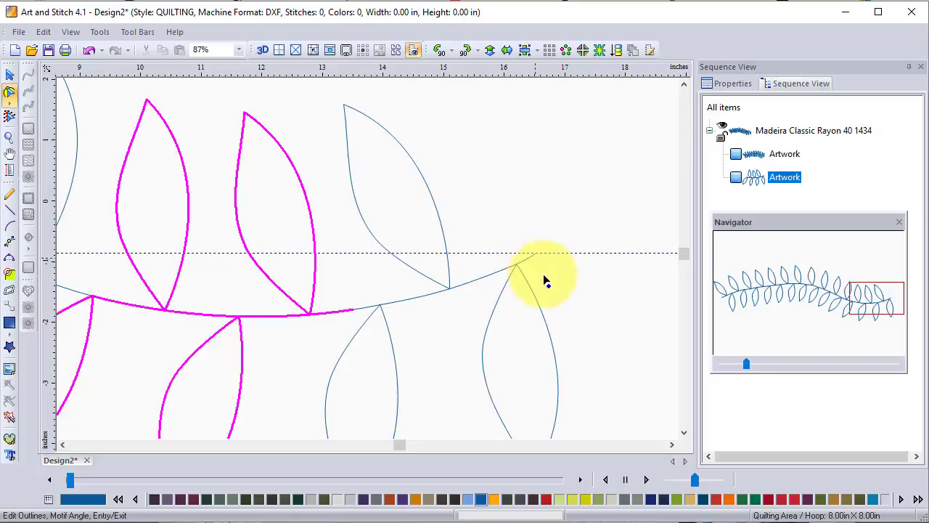
{"action": "left_click", "coordinate": [899, 222]}
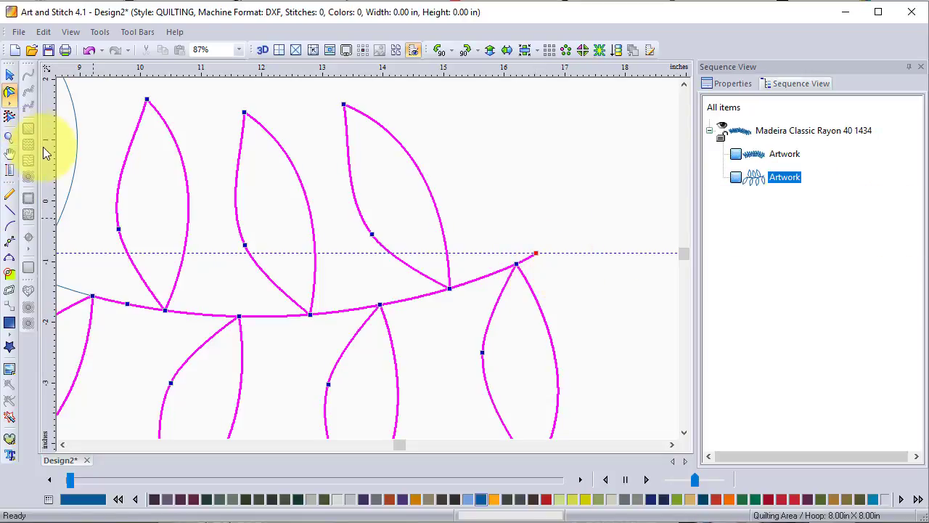
{"action": "left_click", "coordinate": [10, 76]}
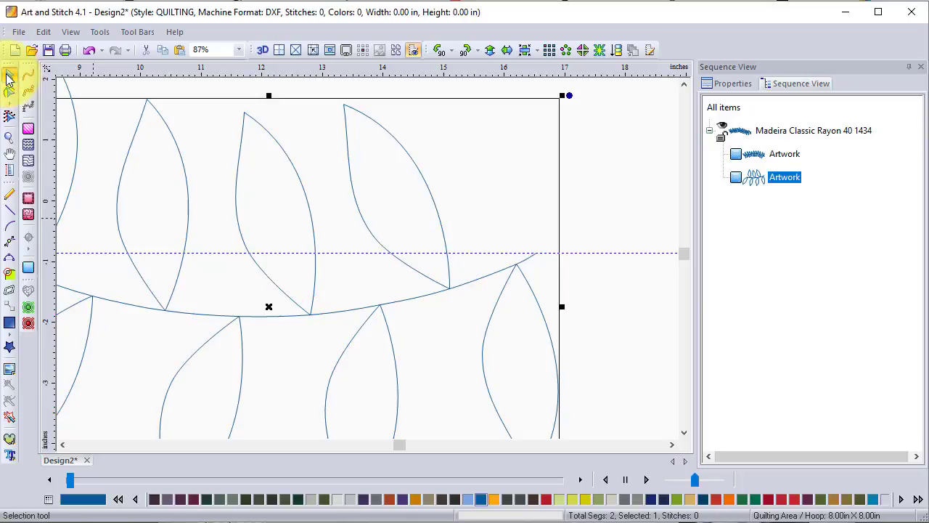
{"action": "left_click", "coordinate": [550, 53]}
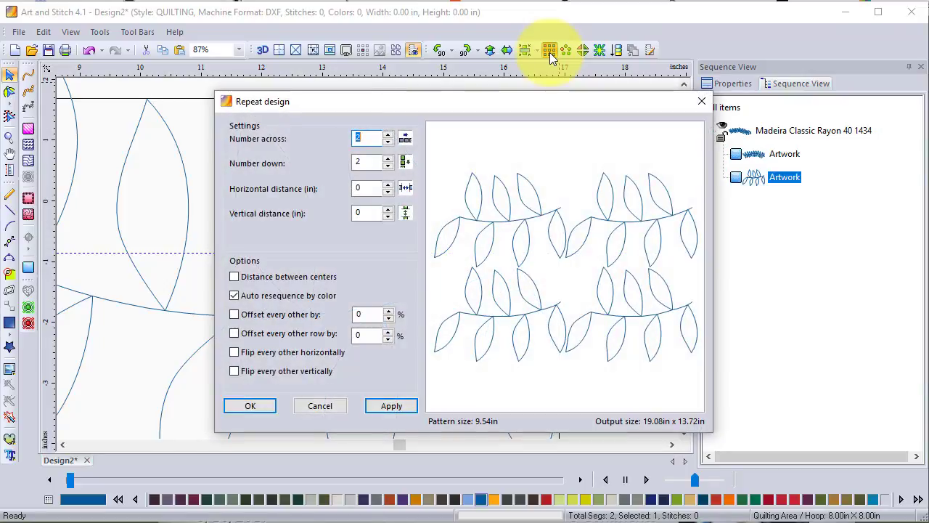
{"action": "left_click", "coordinate": [327, 411]}
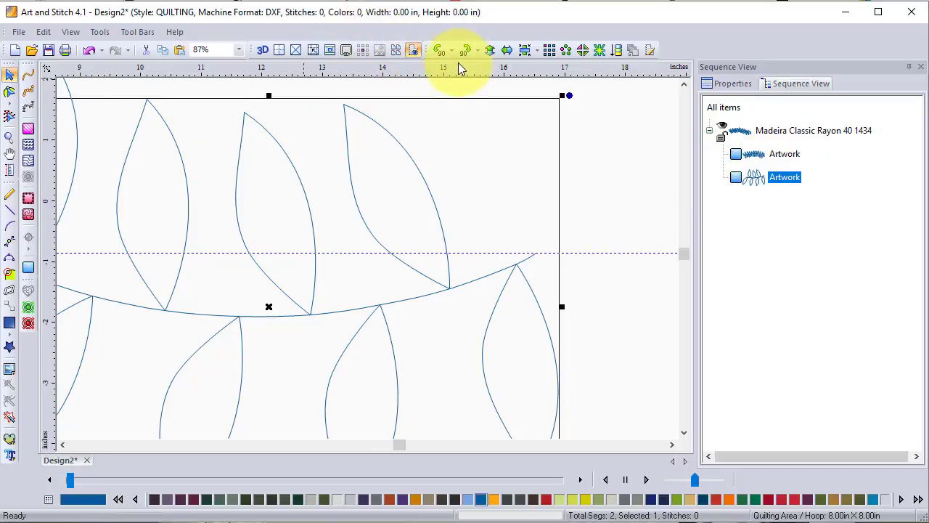
- Join the short end section's start point to the main vine path at the leaf base on the stem
{"action": "key", "text": "ctrl+0"}
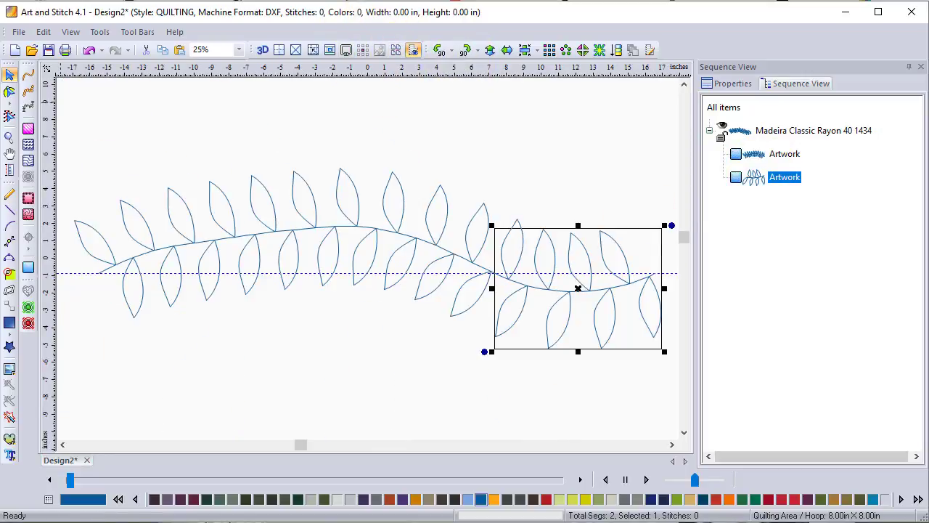
{"action": "left_click", "coordinate": [9, 91]}
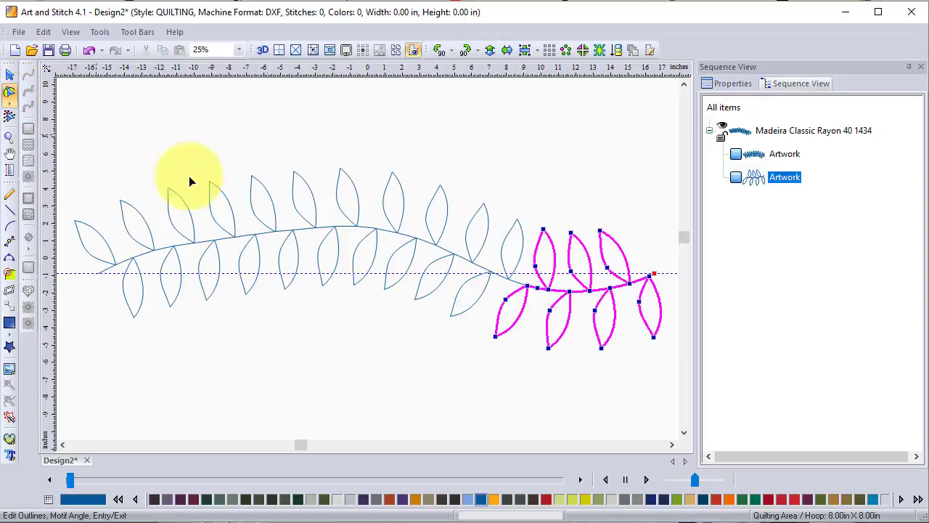
{"action": "left_click", "coordinate": [529, 286]}
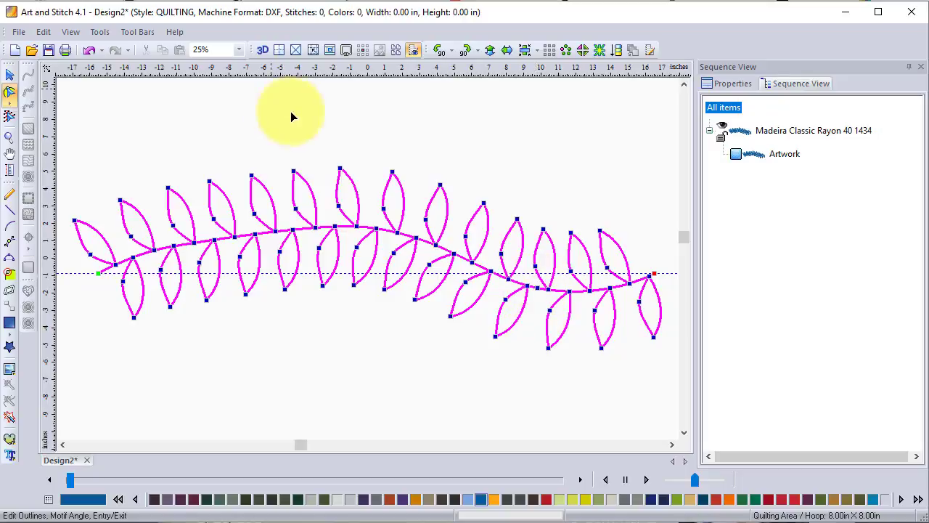
- Delete the extra stem point between the two neighbouring leaf bases beside the new joint
{"action": "key", "text": "z"}
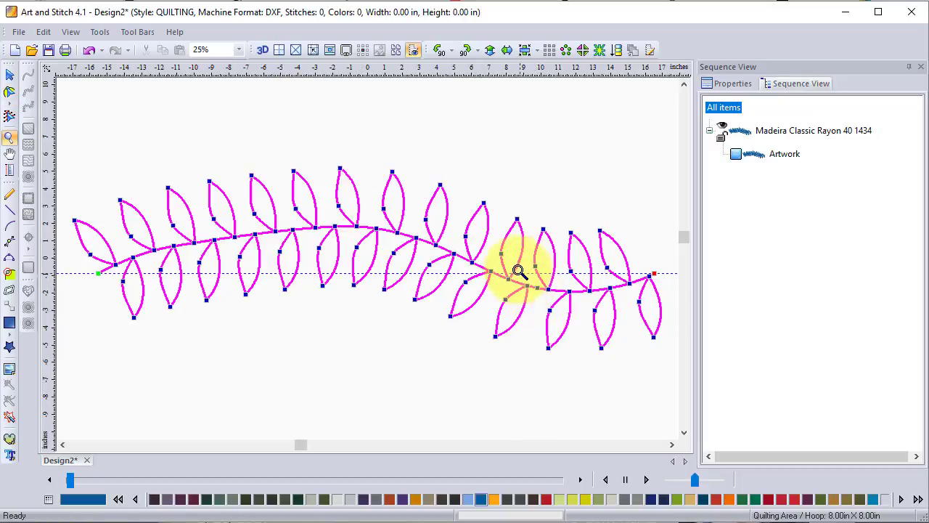
{"action": "left_click_drag", "start_coordinate": [519, 266], "coordinate": [552, 305]}
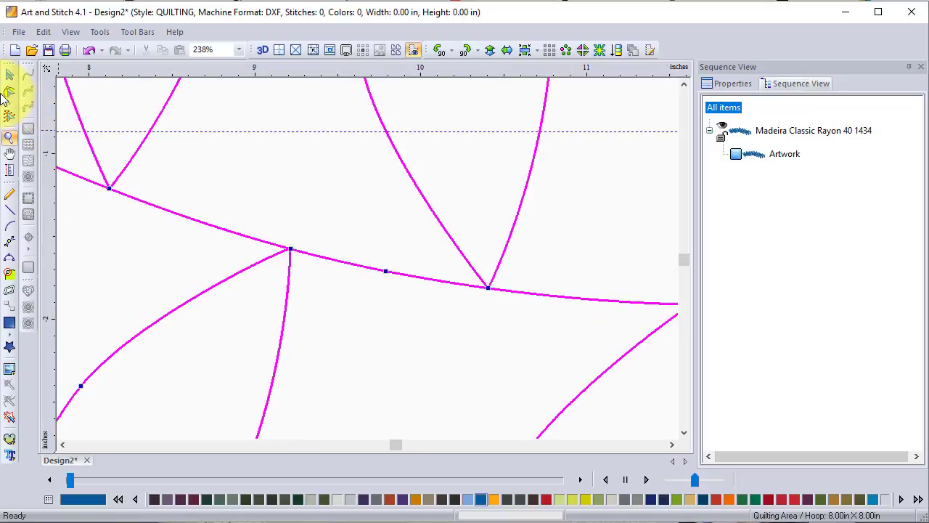
{"action": "left_click", "coordinate": [9, 93]}
{"action": "left_click", "coordinate": [385, 273]}
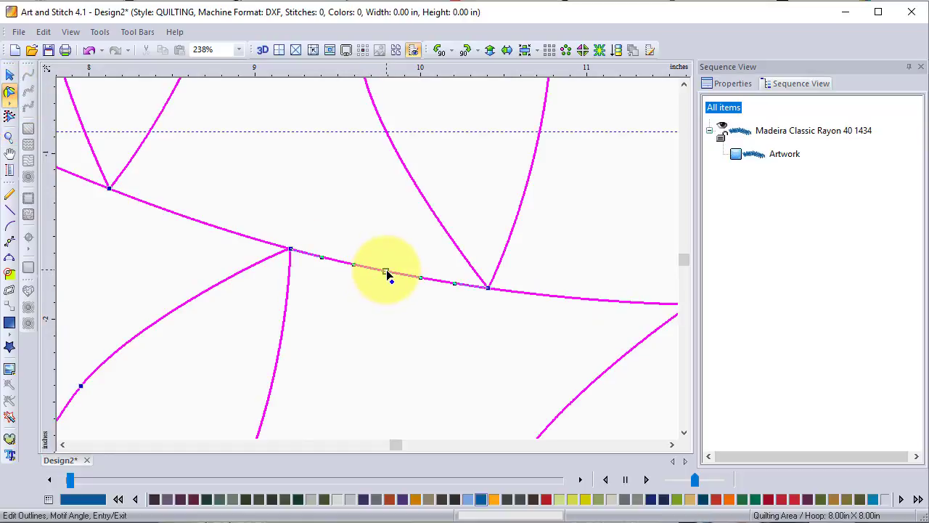
{"action": "right_click", "coordinate": [386, 270]}
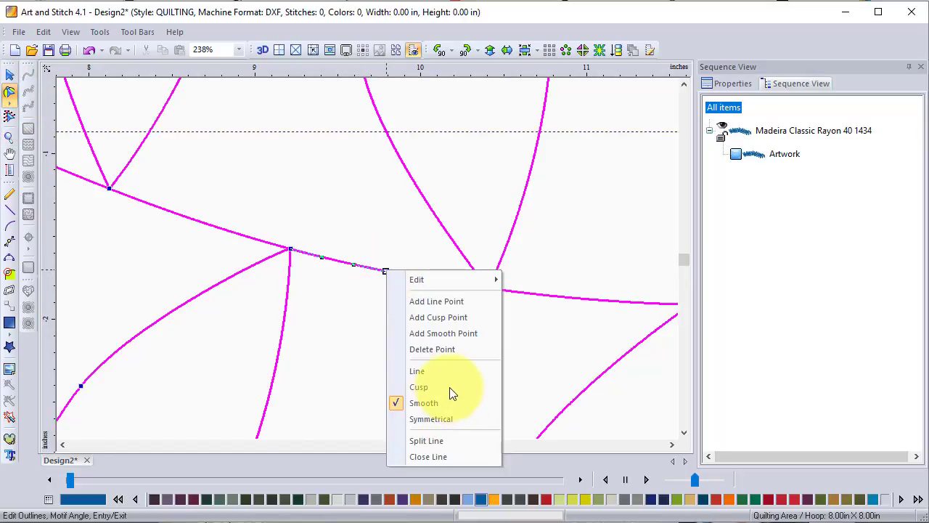
{"action": "left_click", "coordinate": [436, 348]}
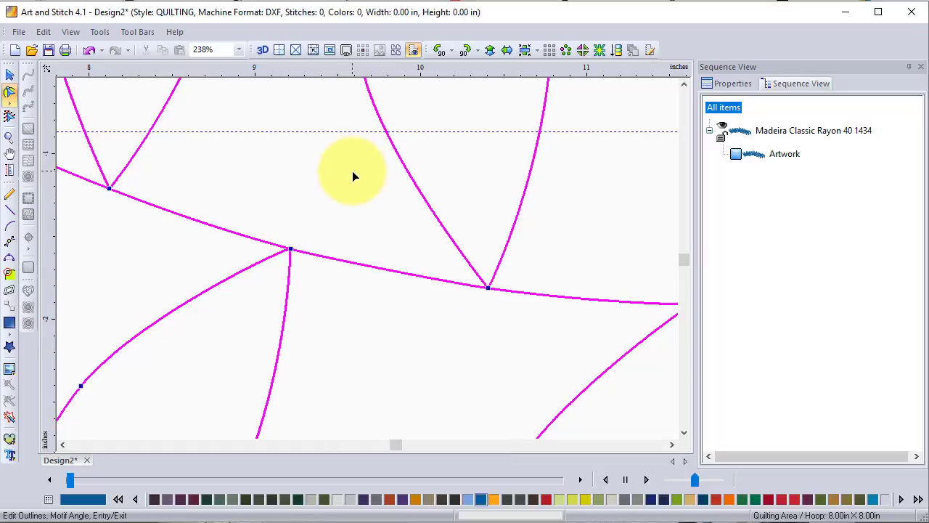
{"action": "key", "text": "0"}
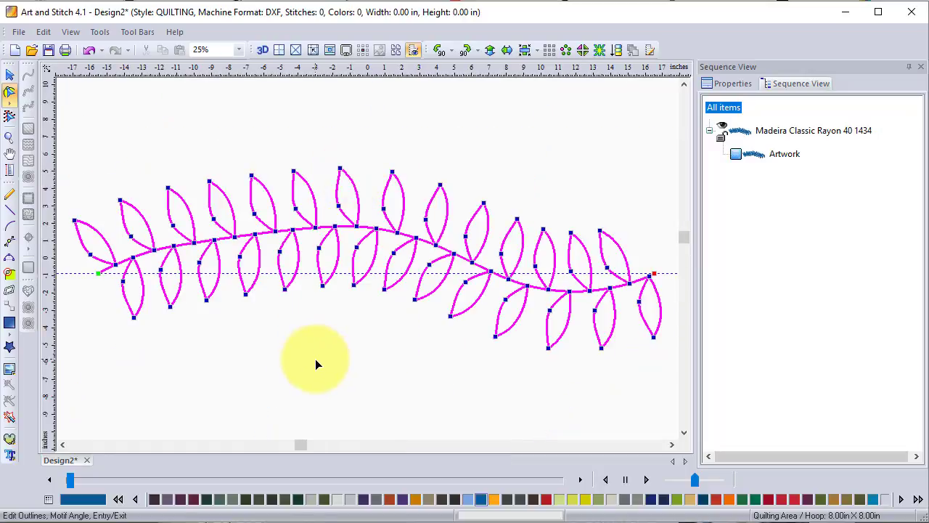
- Preview the whole vine as a repeated design with a horizontal distance of -1.6 in
{"action": "left_click", "coordinate": [10, 74]}
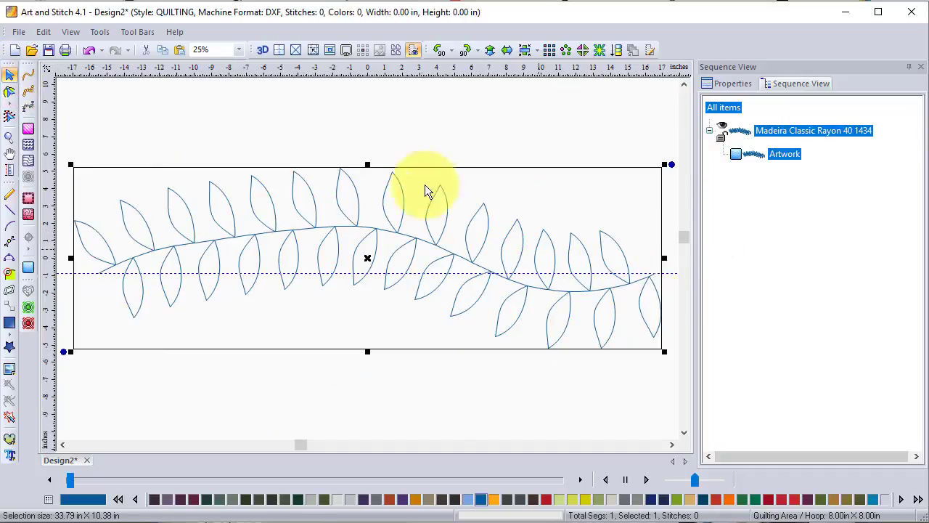
{"action": "left_click", "coordinate": [550, 51]}
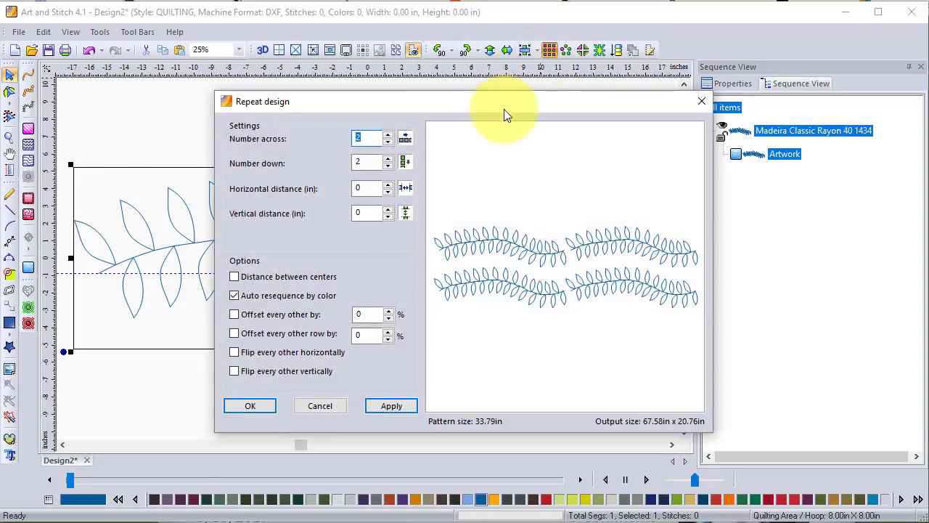
{"action": "key", "text": "Tab"}
{"action": "key", "text": "Tab"}
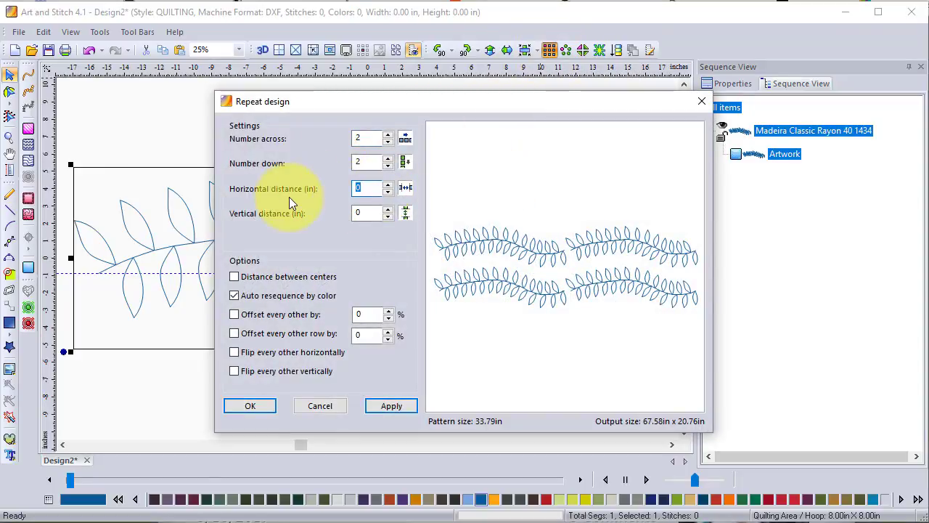
{"action": "type", "text": "-1.6"}
{"action": "left_click", "coordinate": [387, 411]}
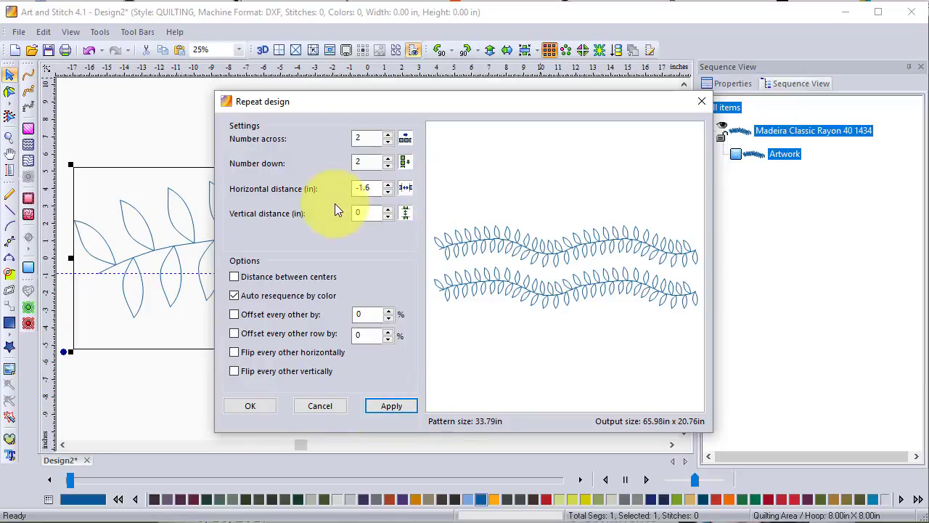
- Try a vertical distance of -2.5 in between the repeated rows and update the preview
{"action": "double_click", "coordinate": [373, 214]}
{"action": "type", "text": "-2"}
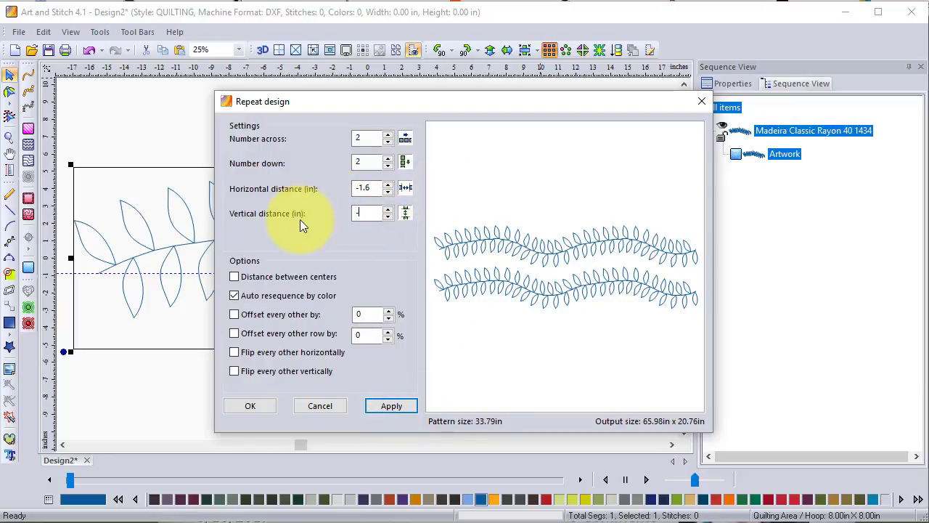
{"action": "type", "text": "-2.5"}
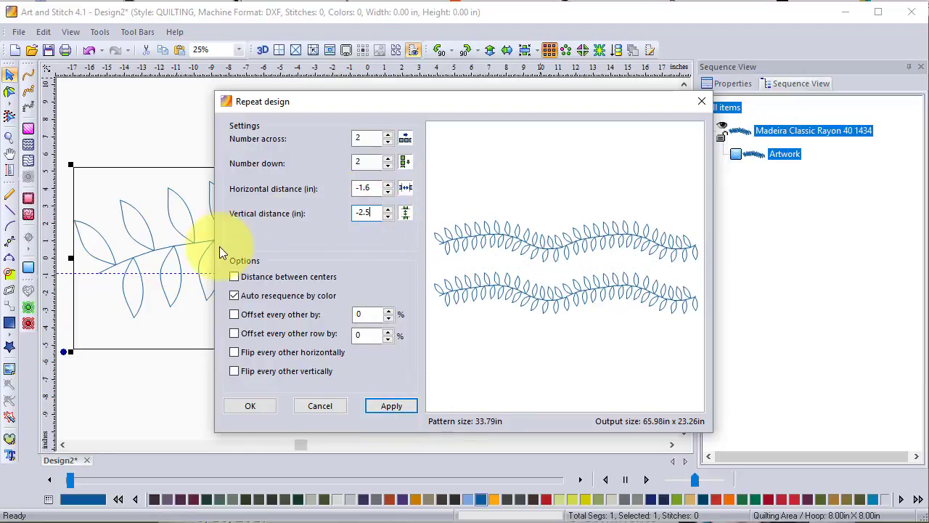
{"action": "left_click", "coordinate": [395, 408]}
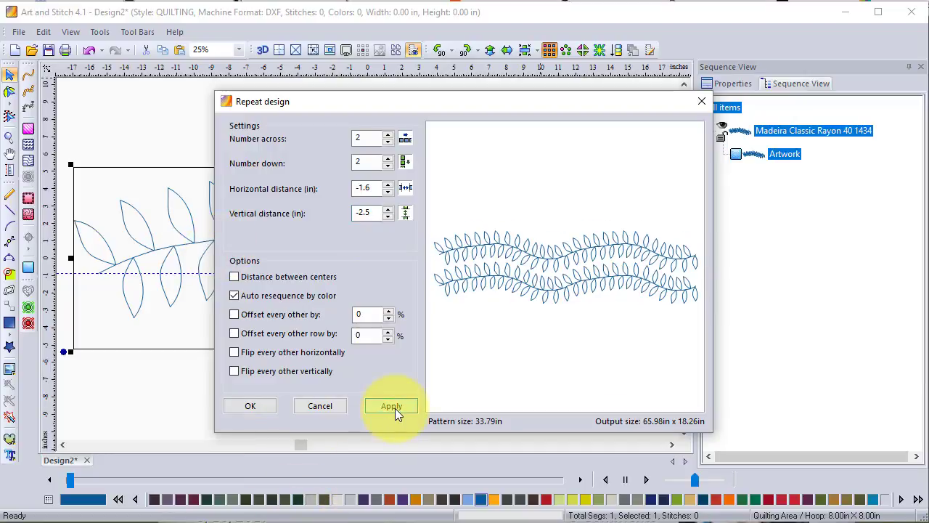
- Set the repeat to 3 across and 3 down with a vertical distance of -2.65 in, and update the preview
{"action": "left_click", "coordinate": [390, 159]}
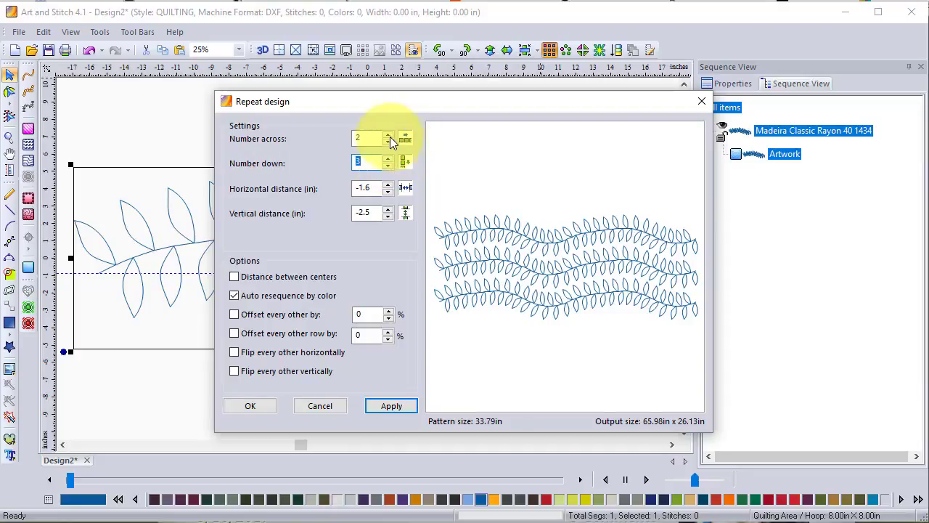
{"action": "left_click", "coordinate": [389, 137]}
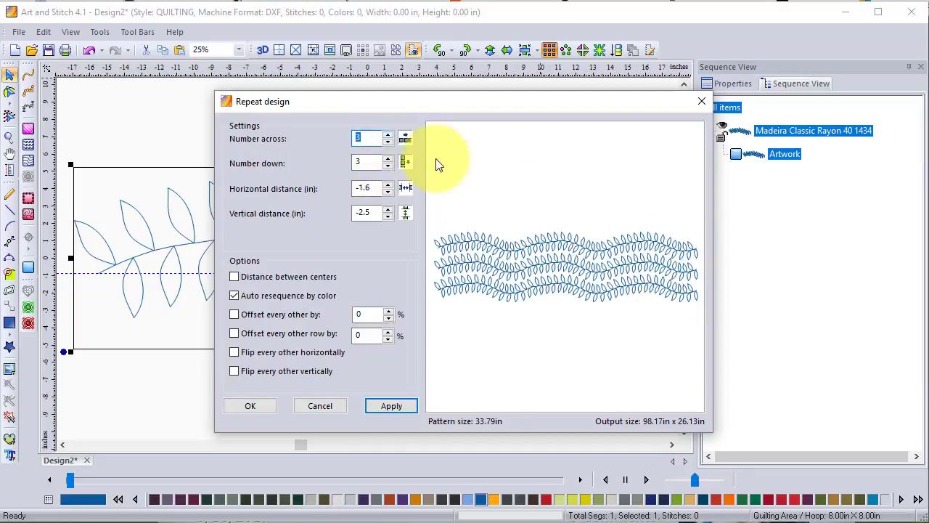
{"action": "left_click", "coordinate": [388, 215]}
{"action": "type", "text": "-"}
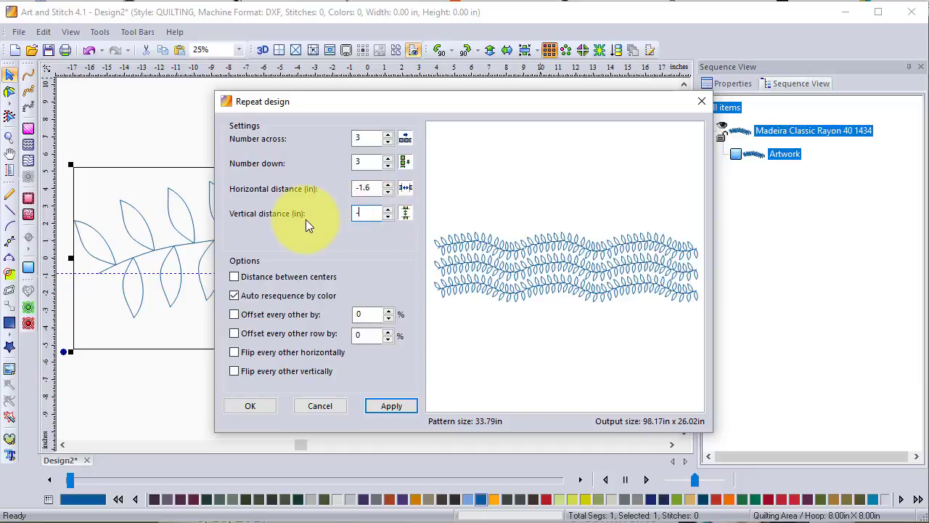
{"action": "type", "text": "2.65"}
{"action": "left_click", "coordinate": [389, 406]}
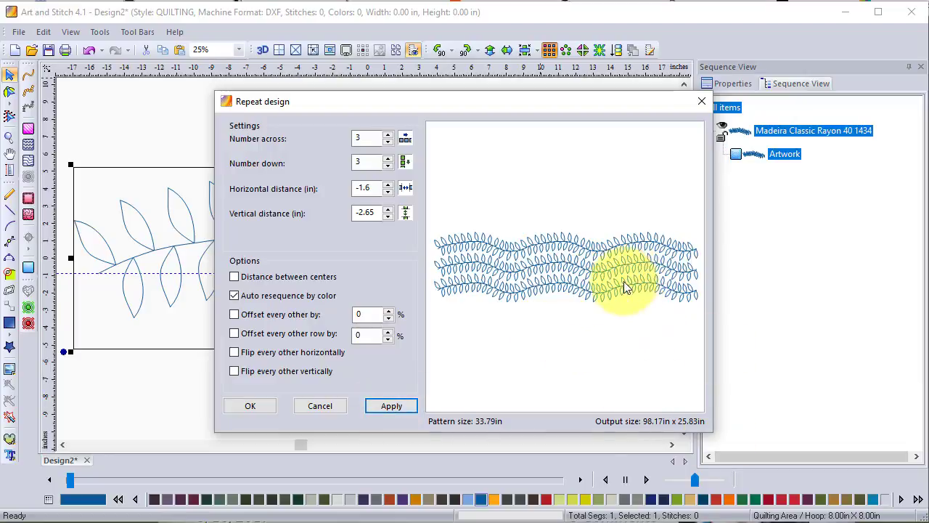
- Increase the number of repeated rows down to 6
{"action": "left_click", "coordinate": [390, 164]}
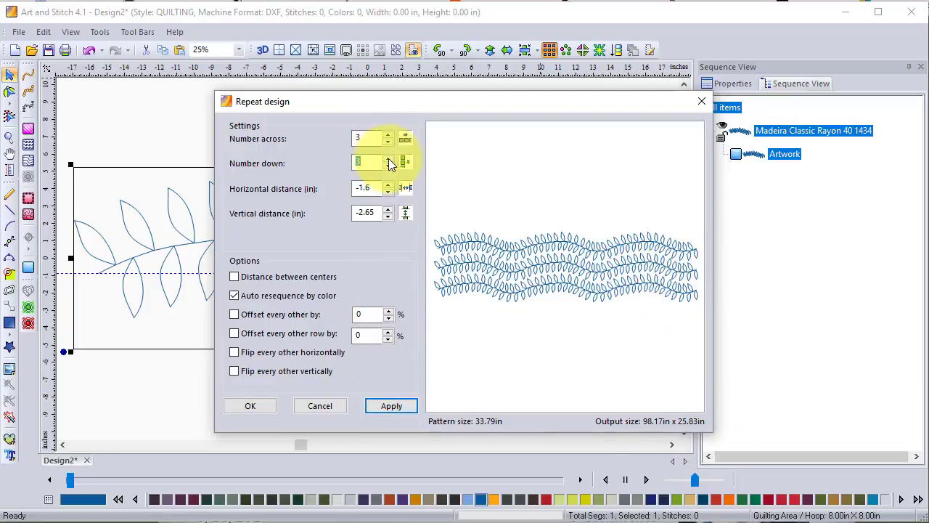
{"action": "left_click", "coordinate": [390, 162]}
{"action": "left_click", "coordinate": [389, 161]}
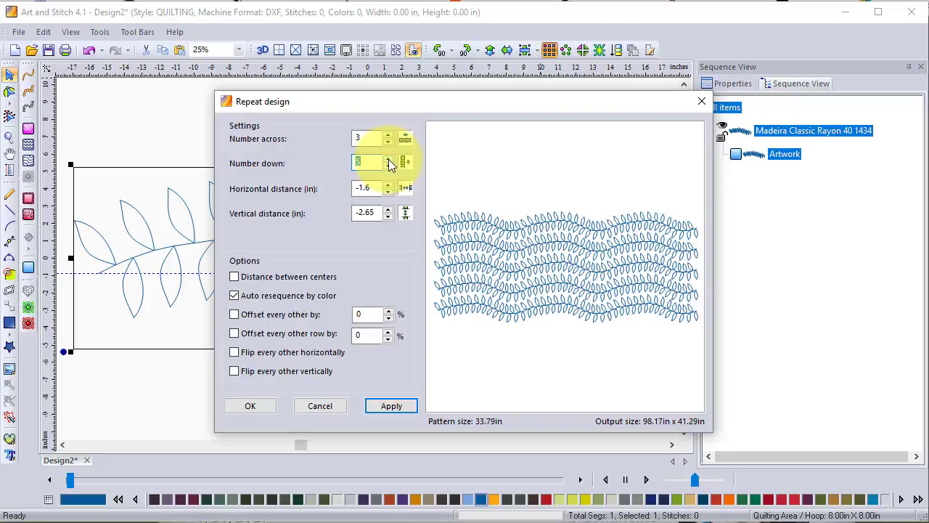
{"action": "left_click", "coordinate": [390, 161]}
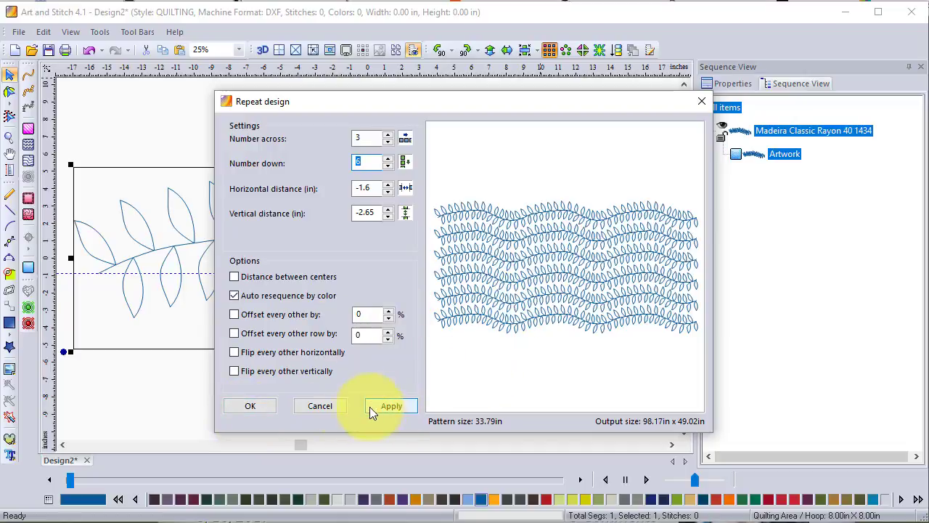
- Cancel the repeat of the design and convert the whole vine artwork into a Run stitch
{"action": "left_click", "coordinate": [326, 406]}
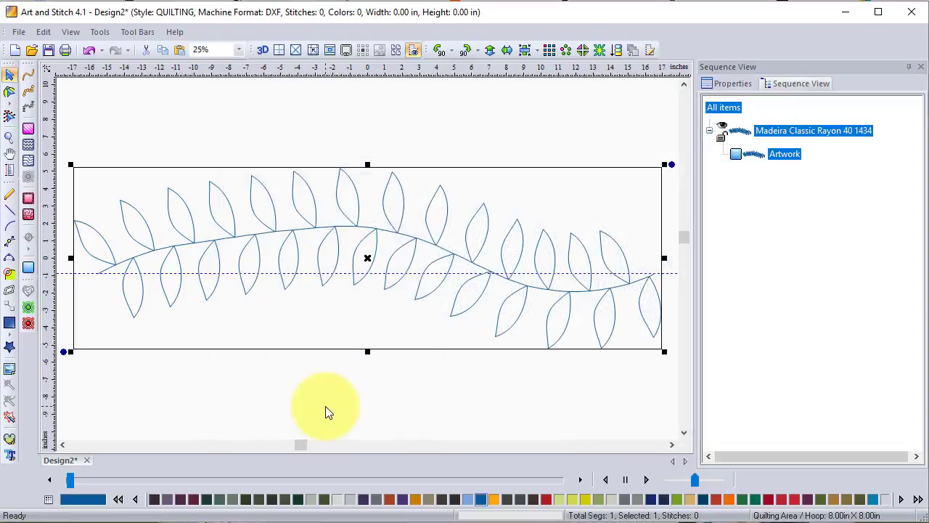
{"action": "left_click", "coordinate": [422, 389]}
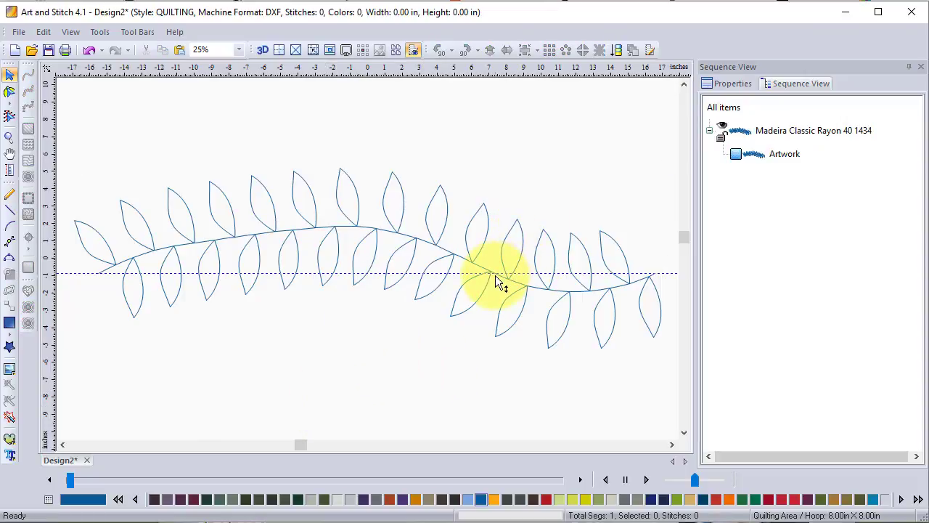
{"action": "left_click", "coordinate": [9, 75]}
{"action": "left_click", "coordinate": [326, 244]}
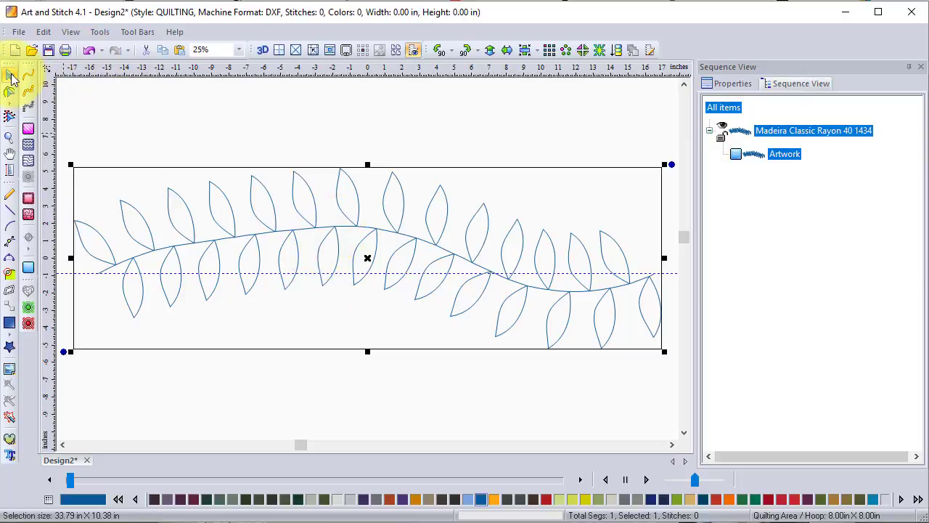
{"action": "left_click", "coordinate": [31, 77]}
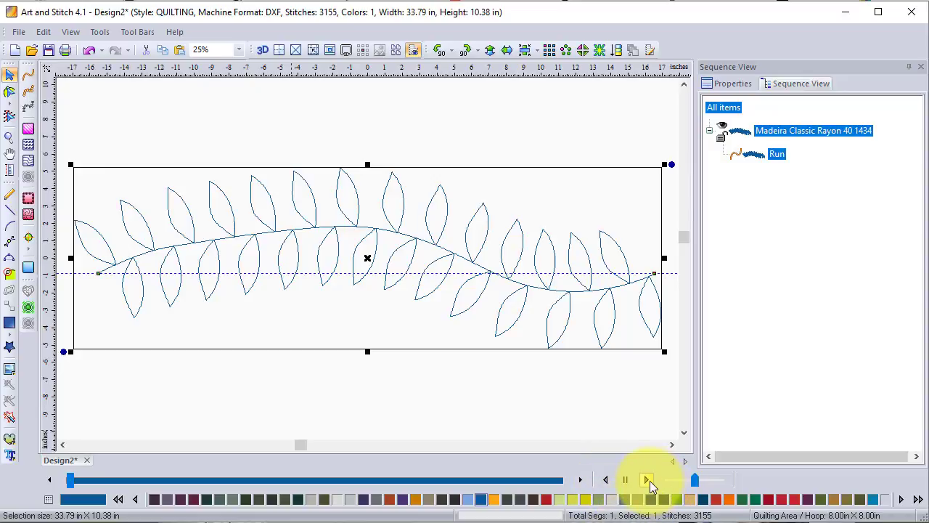
- Raise the simulation speed to maximum and play the stitch-out of the whole vine to check its path
{"action": "left_click_drag", "start_coordinate": [696, 477], "coordinate": [726, 478]}
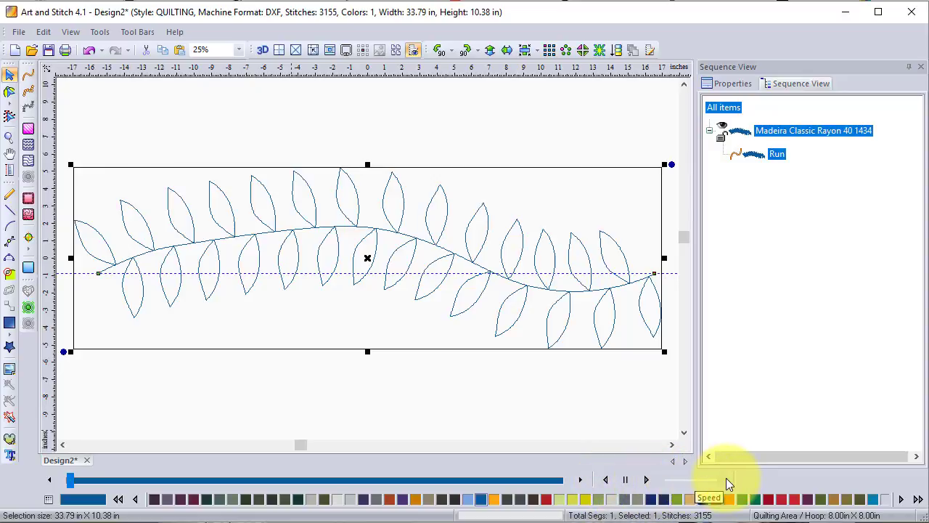
{"action": "left_click", "coordinate": [649, 480]}
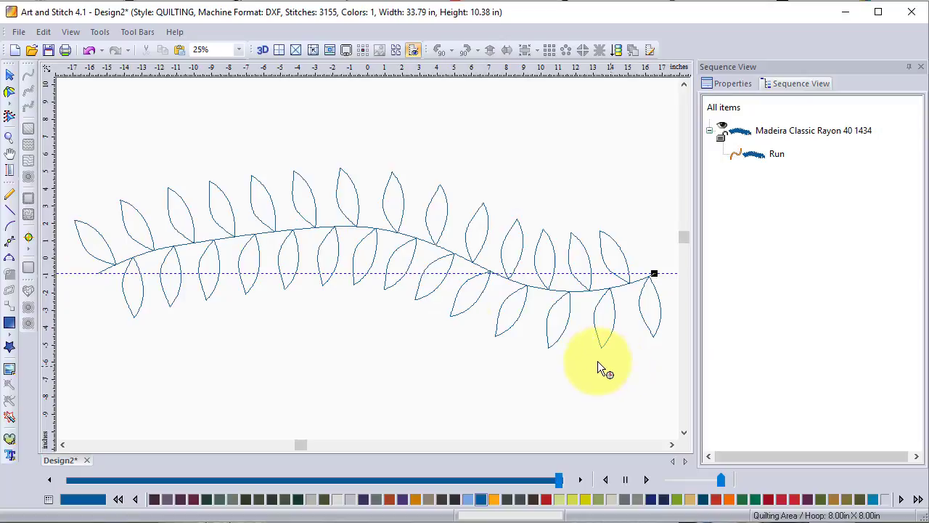
- Save the design under the name Leaf Path as an Art and Stitch (ANS) file in My Designs
{"action": "left_click", "coordinate": [19, 34]}
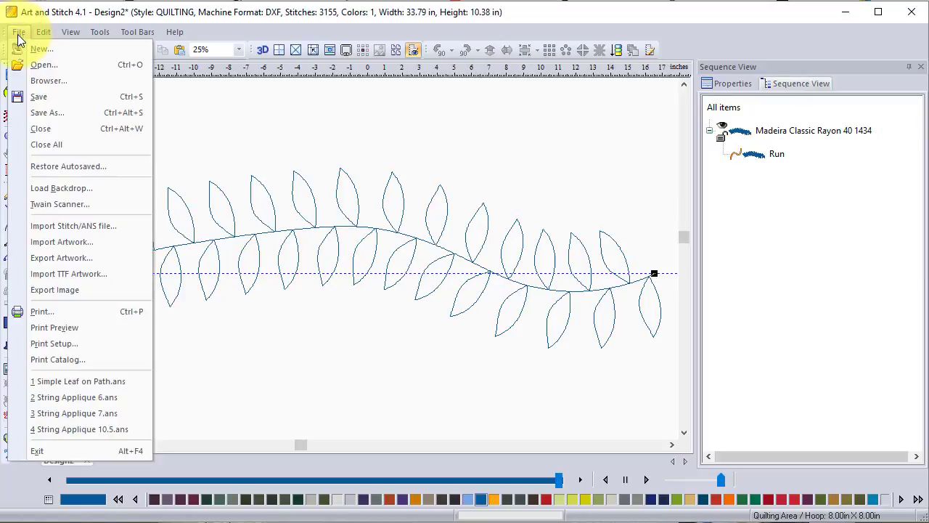
{"action": "left_click", "coordinate": [49, 112]}
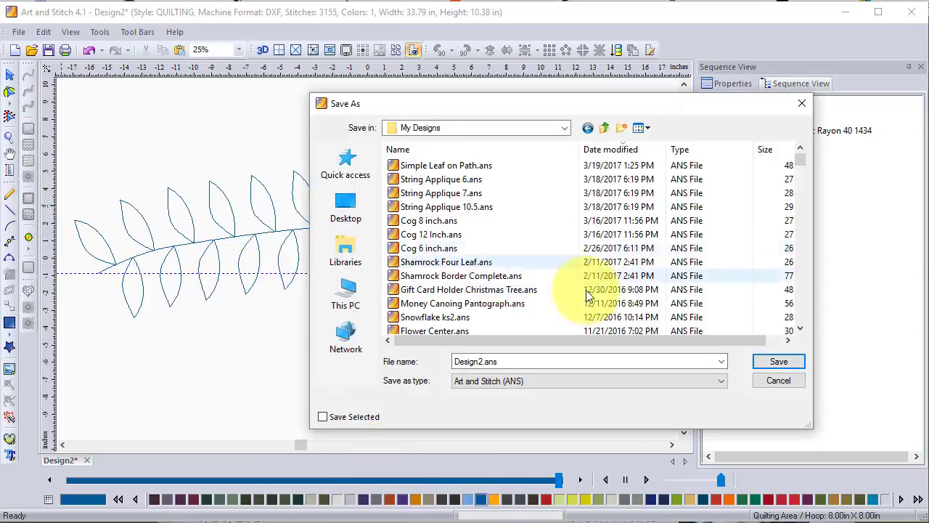
{"action": "double_click", "coordinate": [504, 362]}
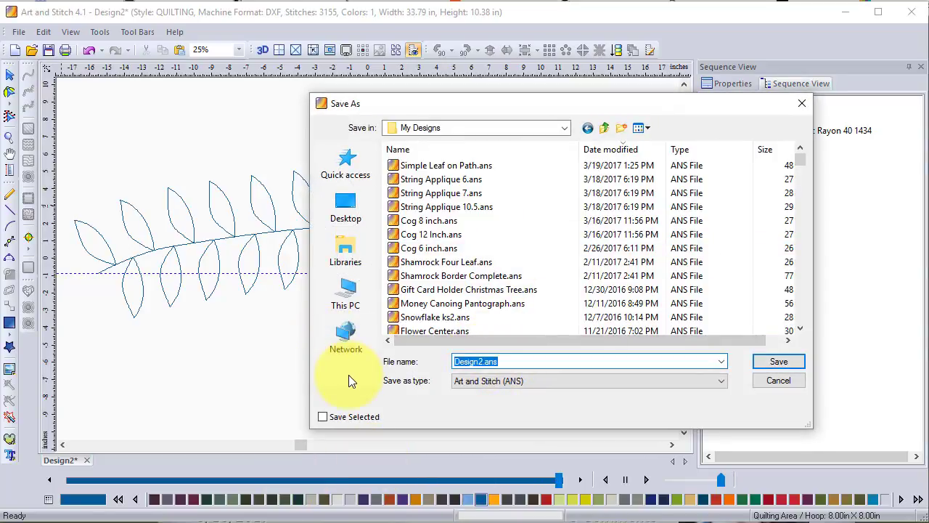
{"action": "type", "text": "L"}
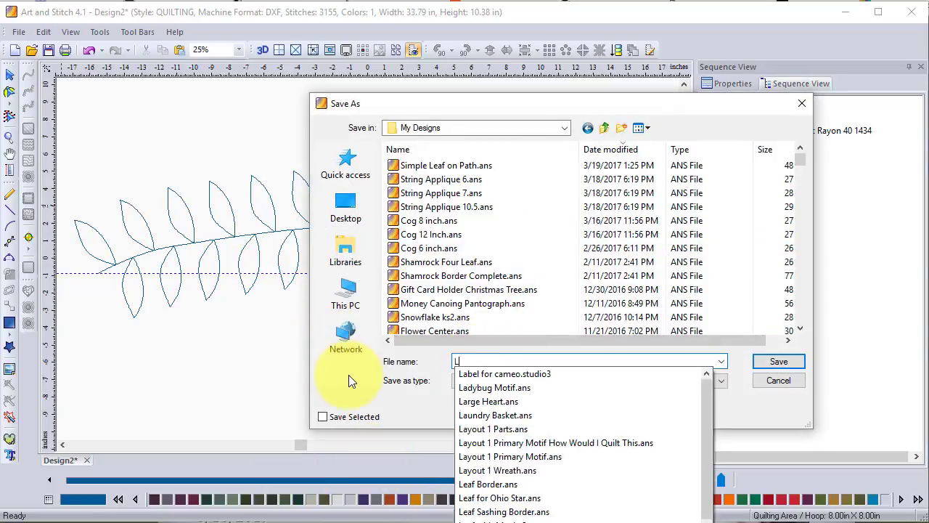
{"action": "type", "text": "eaf Path"}
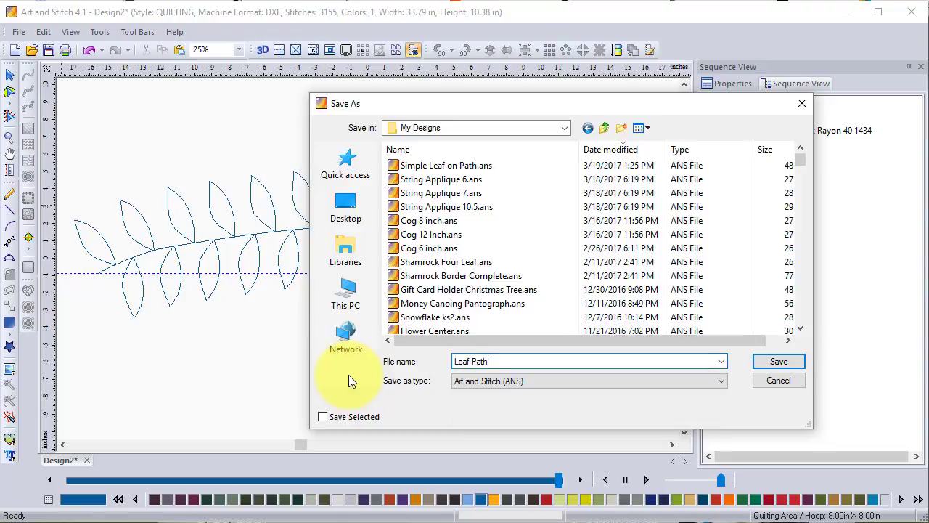
{"action": "left_click", "coordinate": [785, 364]}
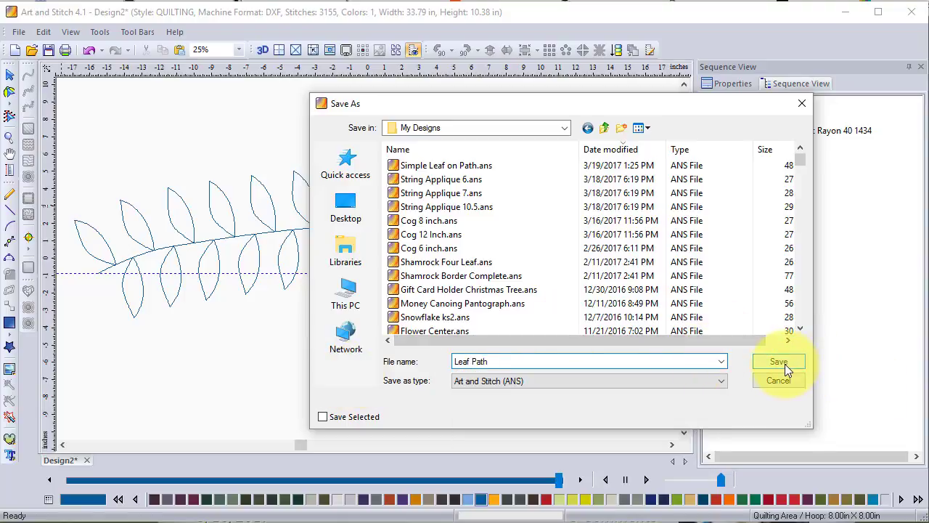